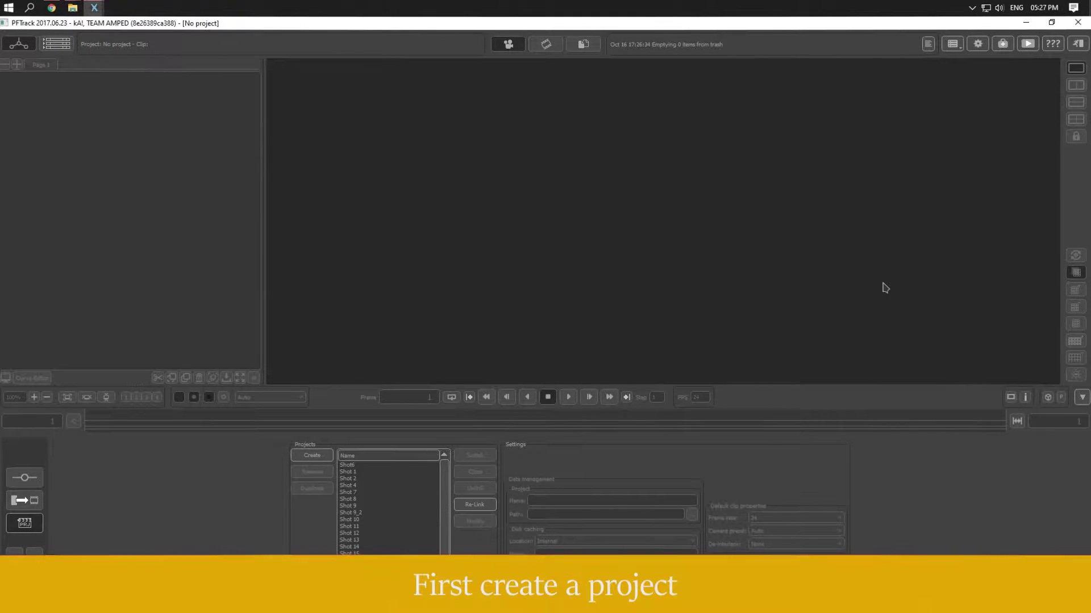
Step: Create a new PFTrack project named 'Track' in E:/3D Work/VFX/Halloween Project/PF
left_click(321, 457)
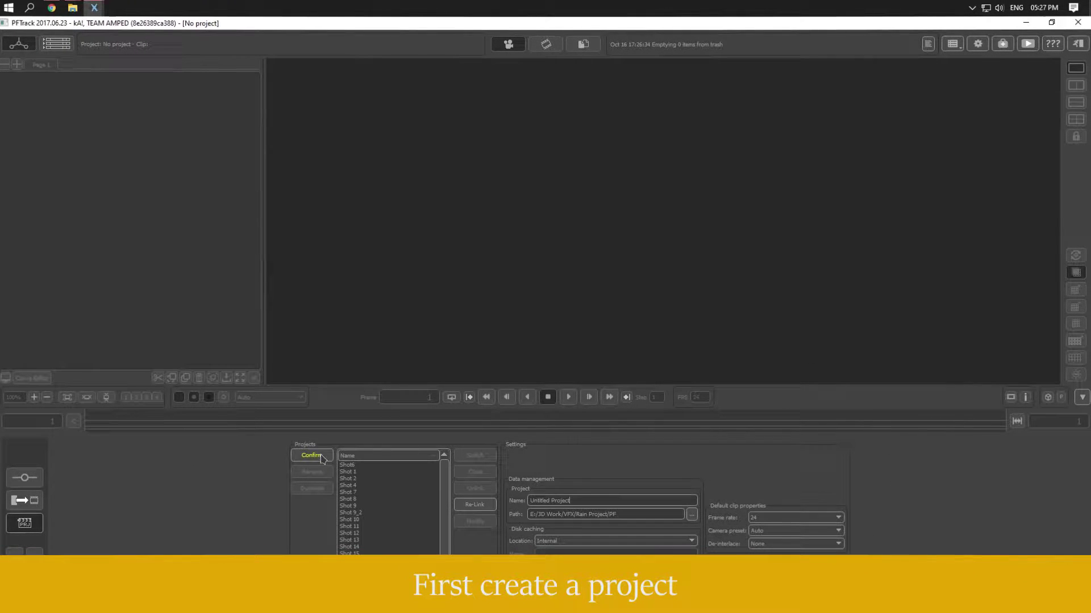
left_click(692, 515)
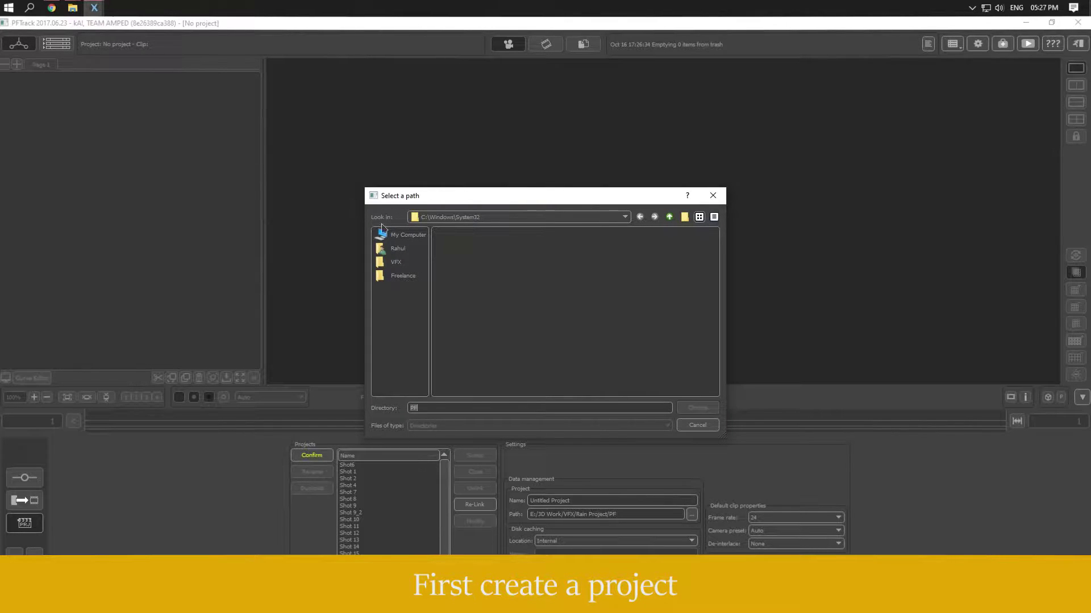
left_click(392, 263)
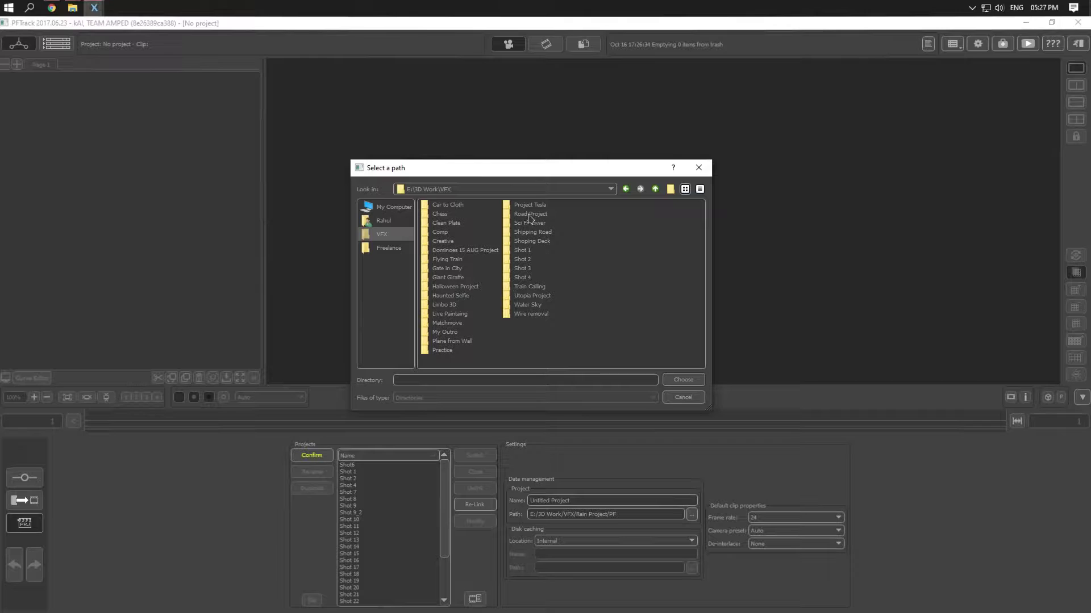
double_click(455, 286)
double_click(443, 237)
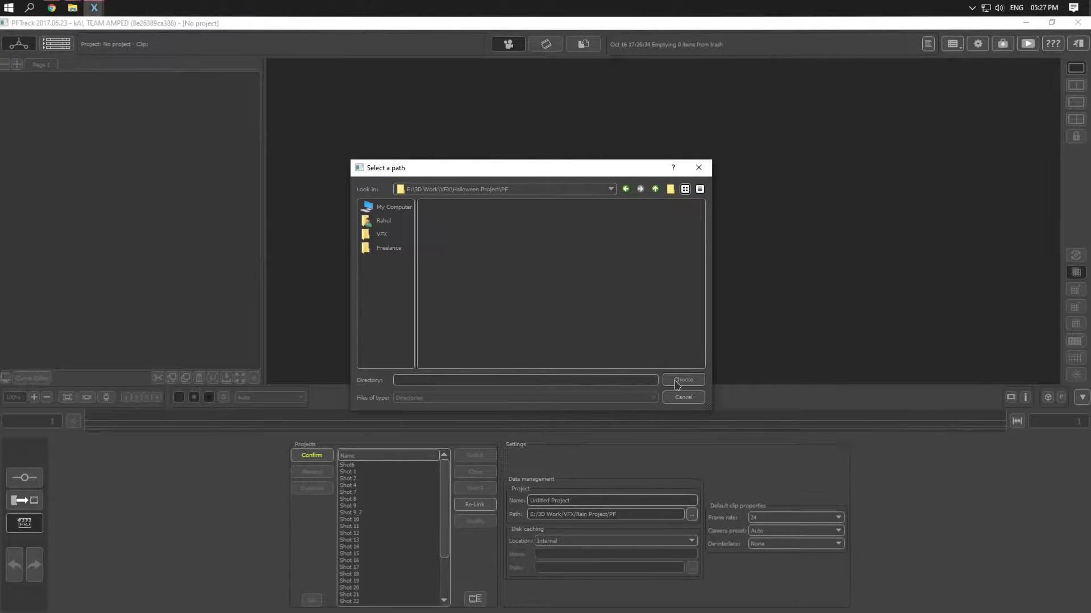
left_click(682, 382)
type("Track")
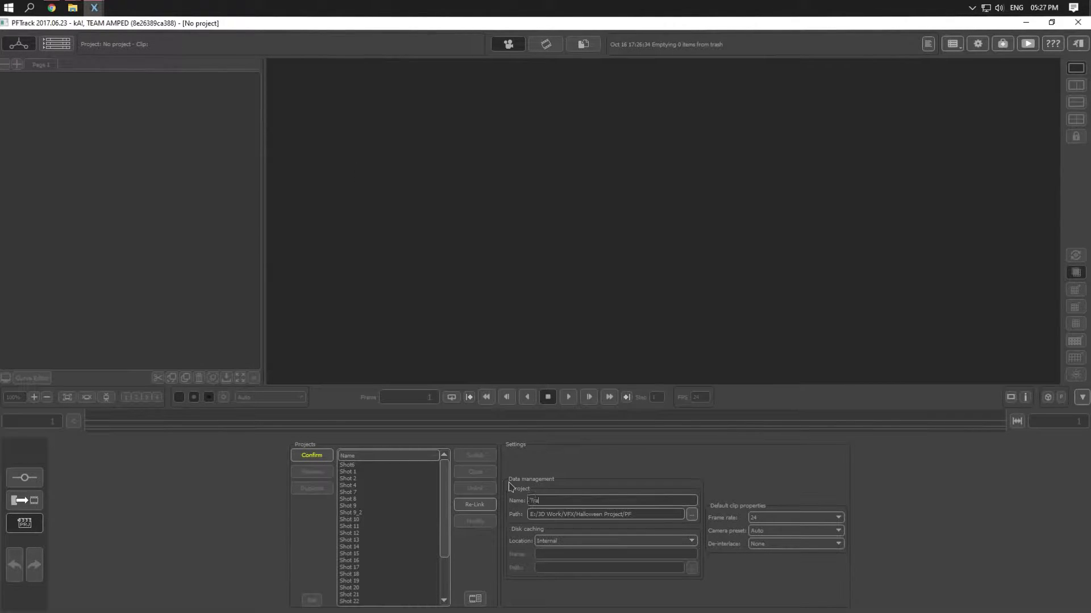
left_click(307, 459)
Step: Import the Pumpkin City sequence from Halloween Project/Elements/IMG Seq as a clip node in the node tree
left_click(689, 71)
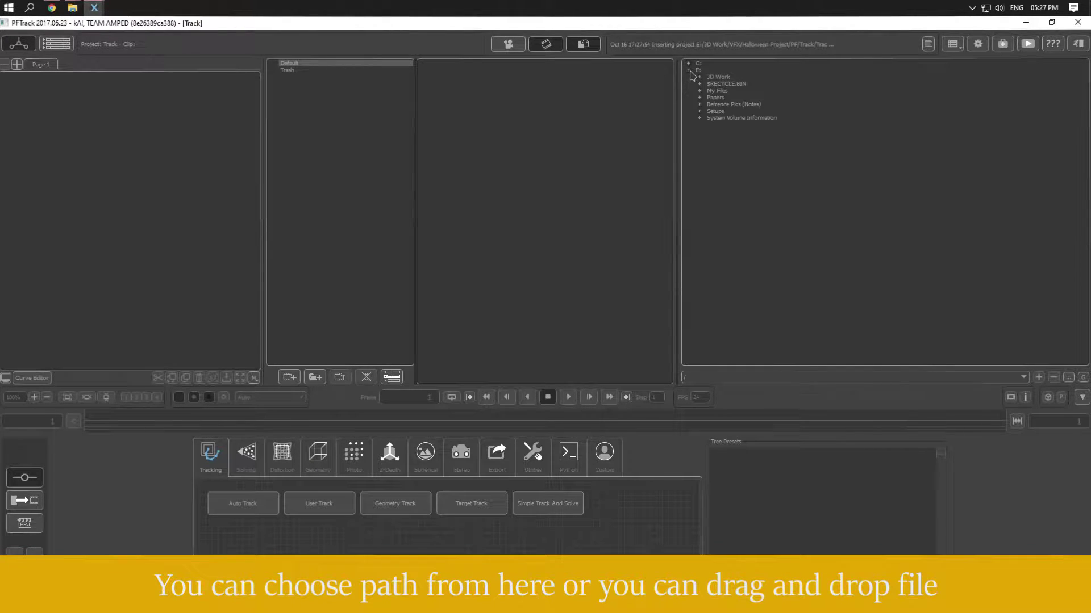
left_click(699, 77)
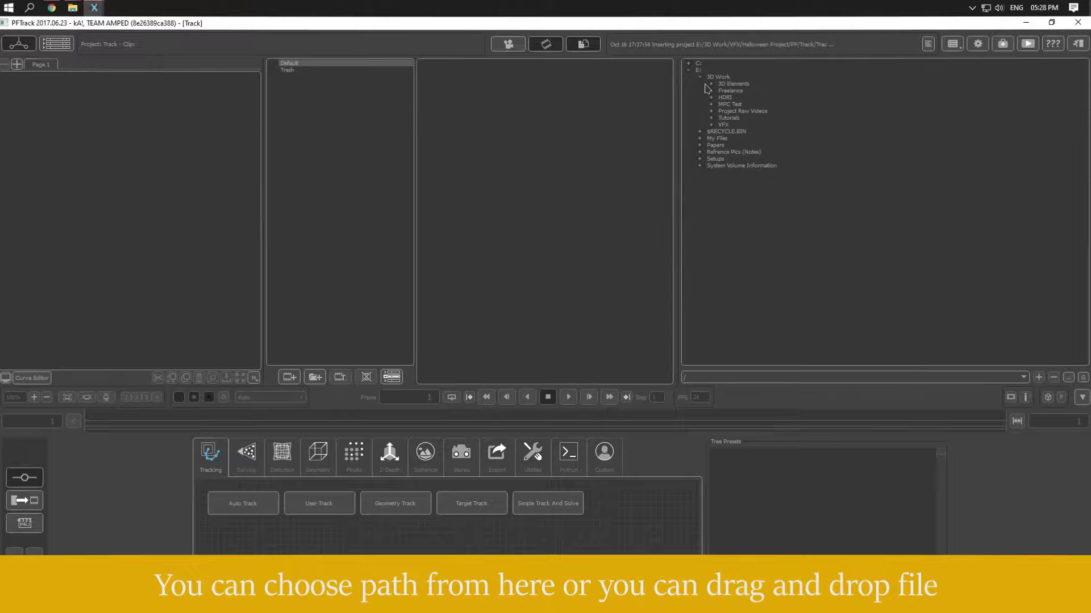
left_click(710, 124)
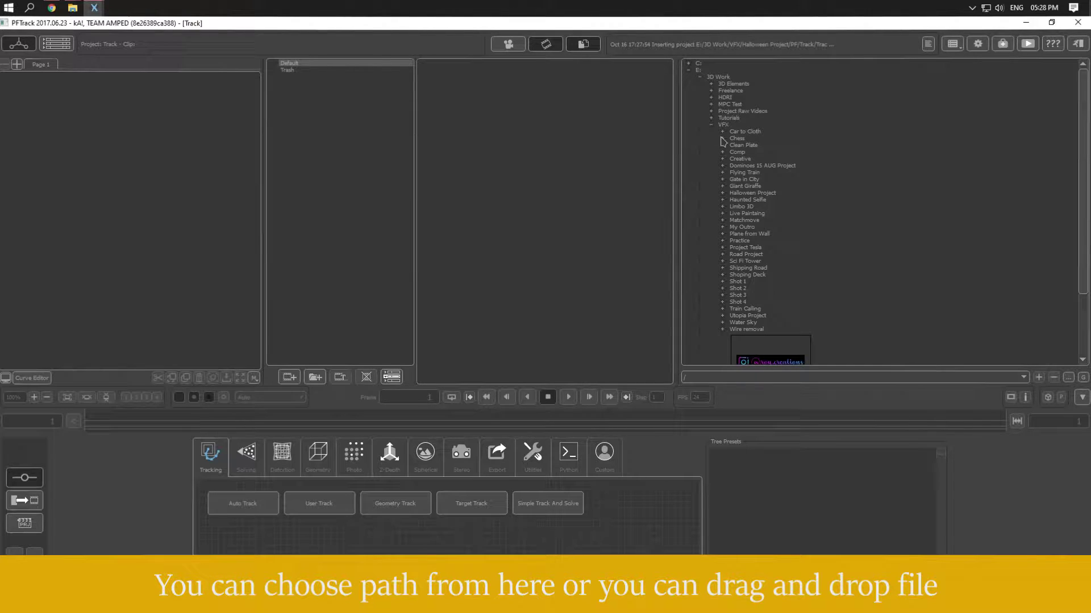
left_click(723, 193)
left_click(734, 206)
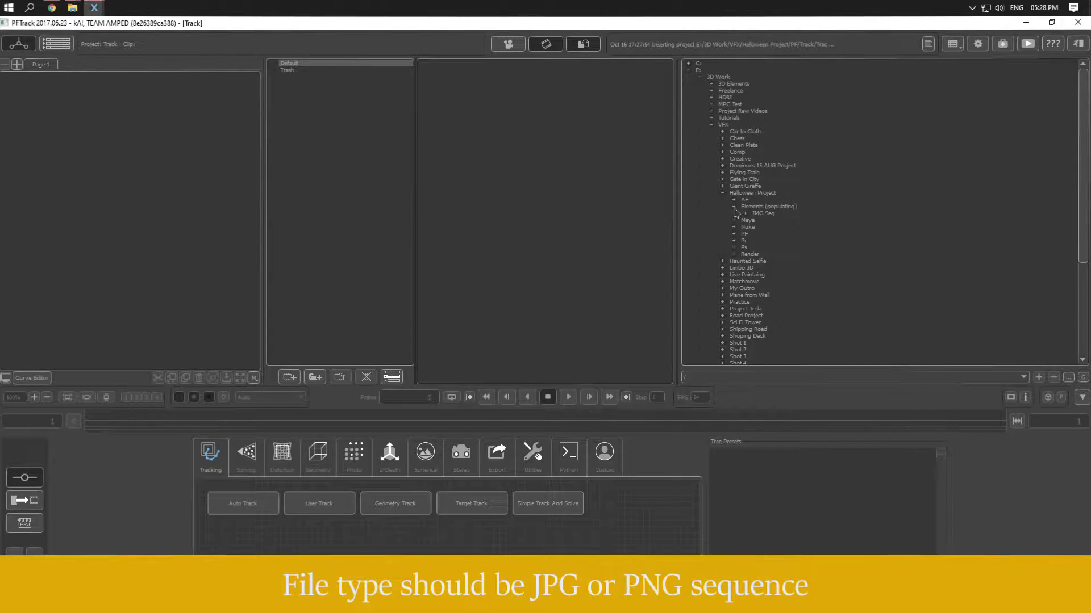
left_click(745, 213)
left_click_drag(804, 244, 498, 180)
left_click_drag(469, 100, 98, 124)
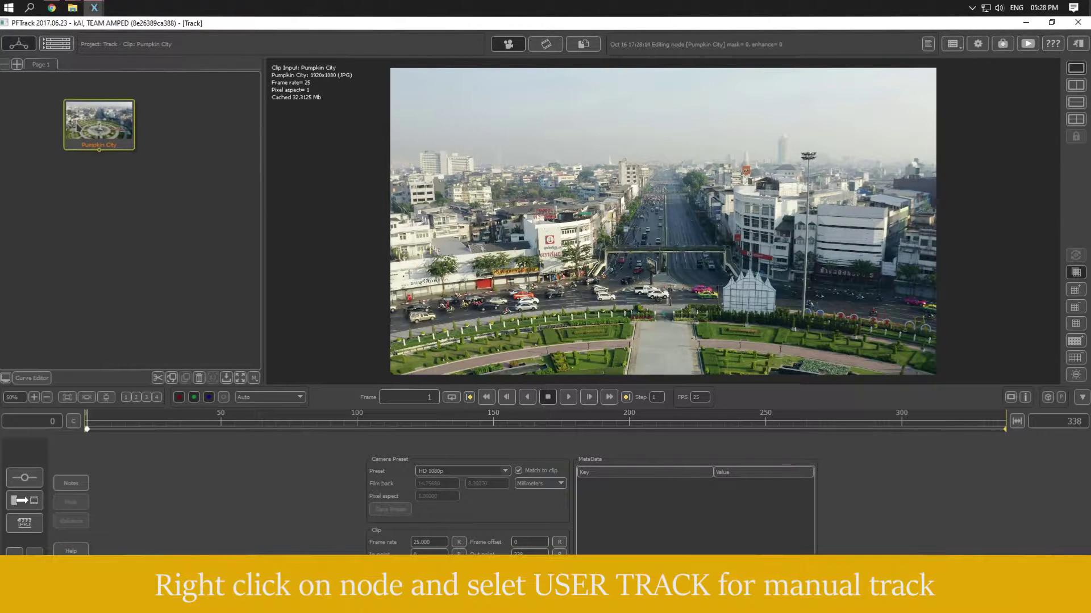
Step: Add a Tracking > User Track node below the Pumpkin City clip node
right_click(78, 124)
mouse_move(91, 131)
left_click(182, 141)
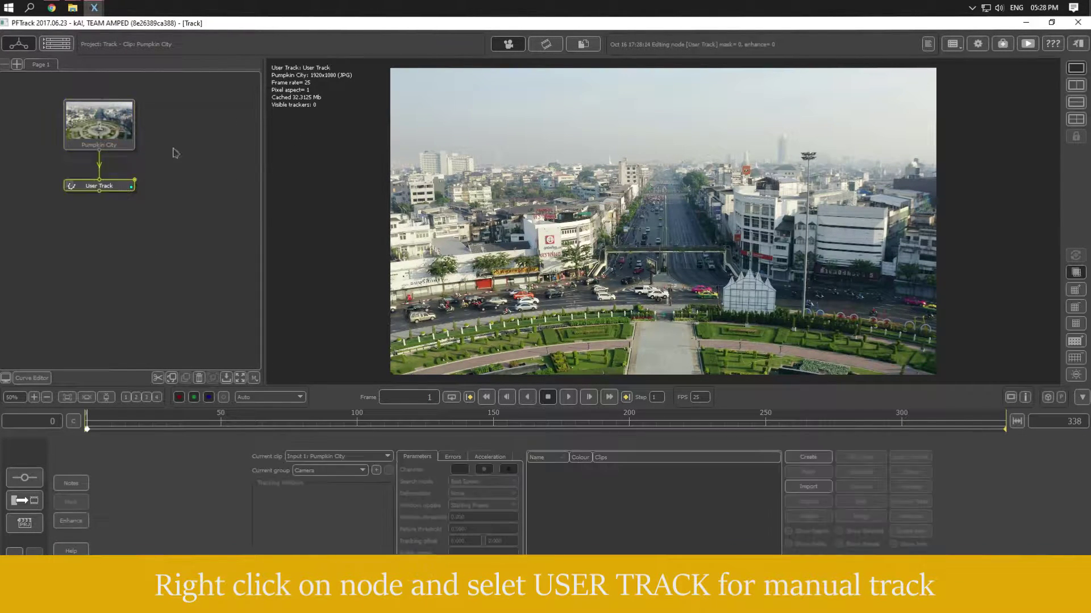
Step: At frame 0, start a new tracker and zoom the viewer onto the building
left_click(84, 429)
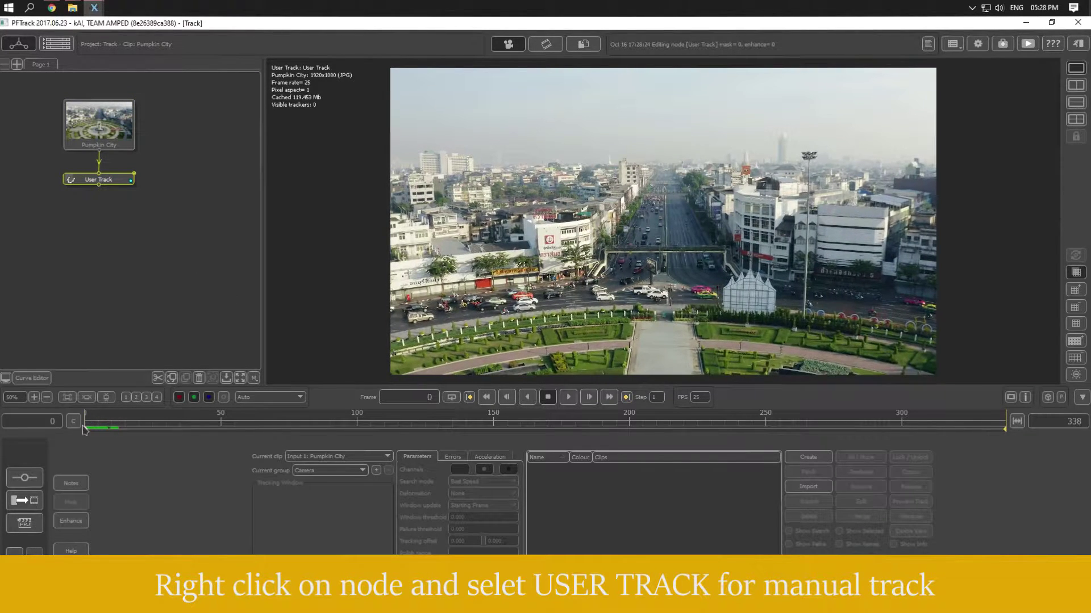
left_click_drag(97, 179, 96, 171)
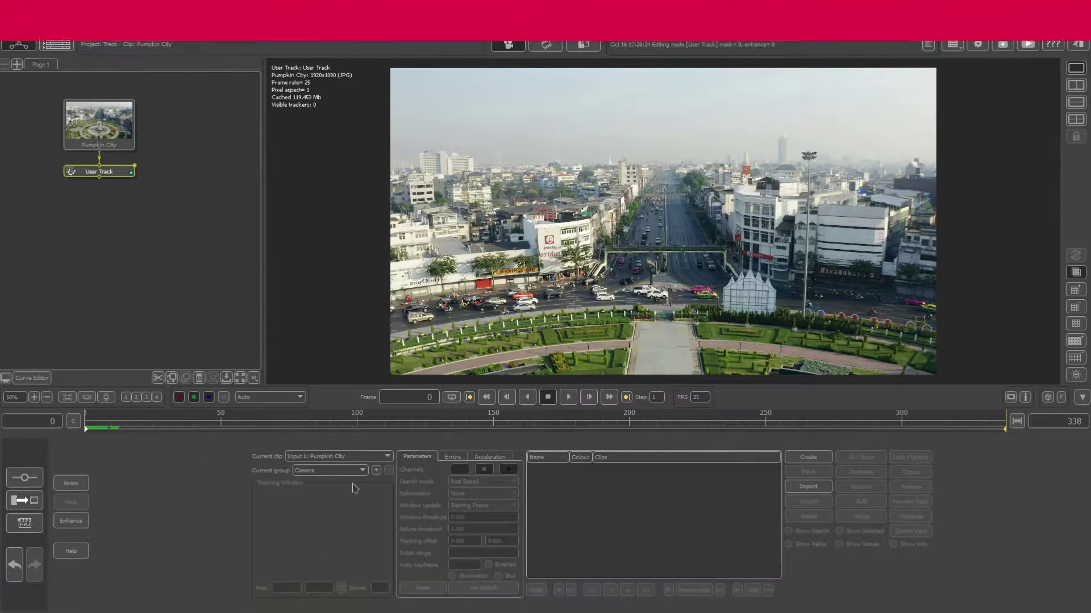
left_click(812, 458)
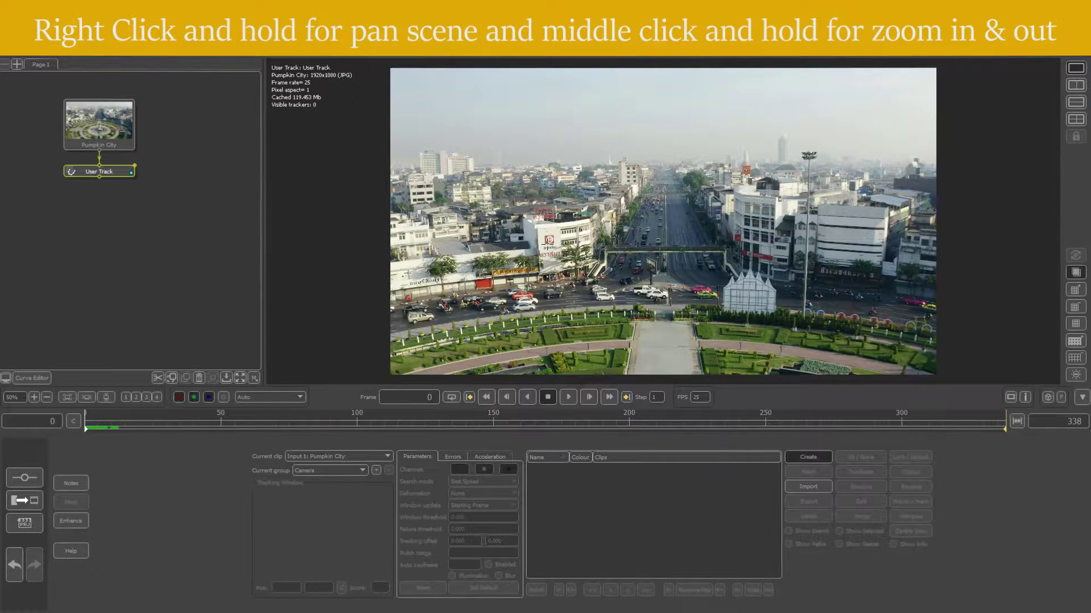
scroll(687, 173, "up", 3)
scroll(687, 173, "up", 2)
scroll(686, 173, "up", 1)
scroll(686, 173, "up", 2)
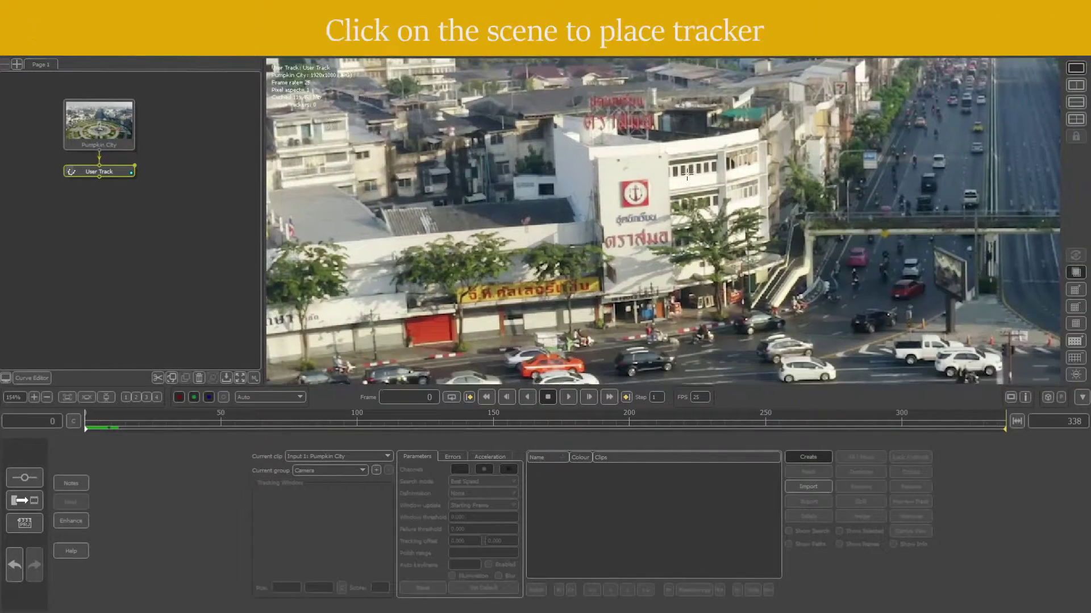
Step: Place Tracker0001 on the red anchor logo and fine-tune its position in the Tracking Window
left_click(633, 193)
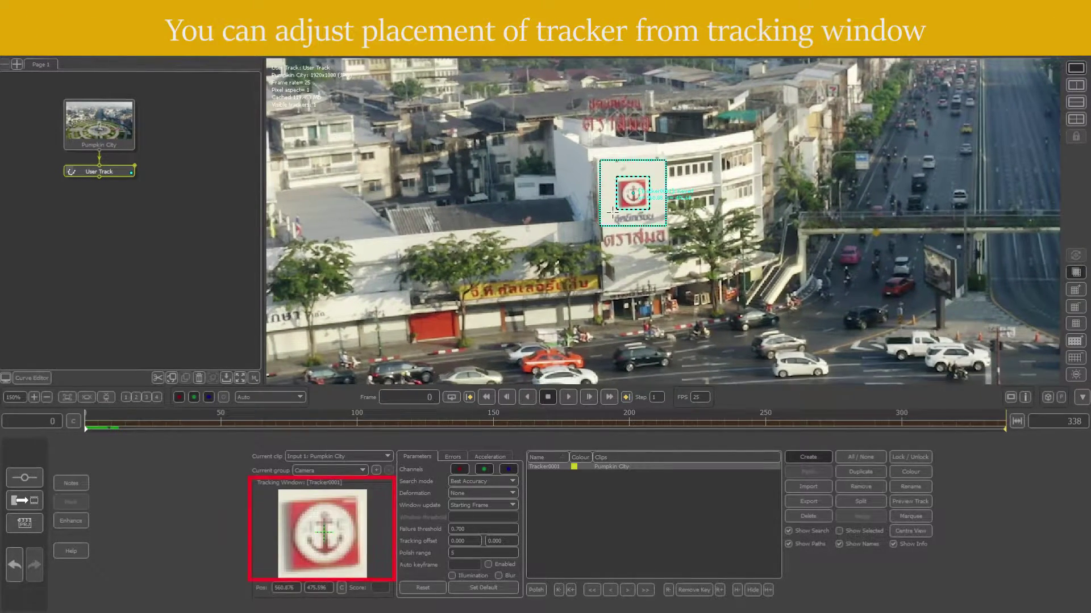
left_click_drag(335, 525, 340, 519)
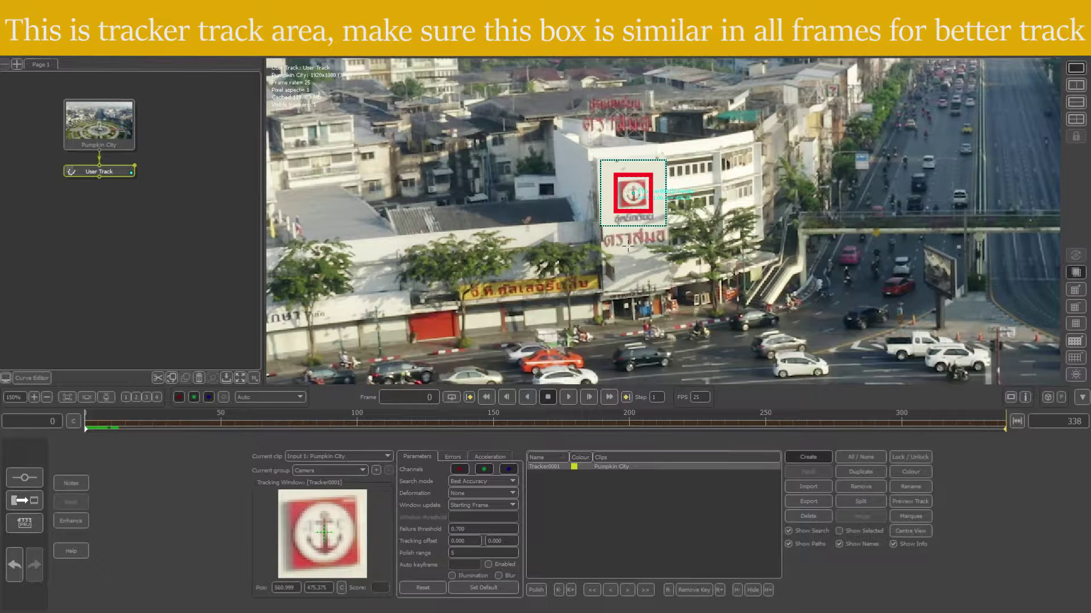
Step: Change Tracker0001's Deformation from None to Rotate,Scale,Skew
scroll(556, 236, "down", 2)
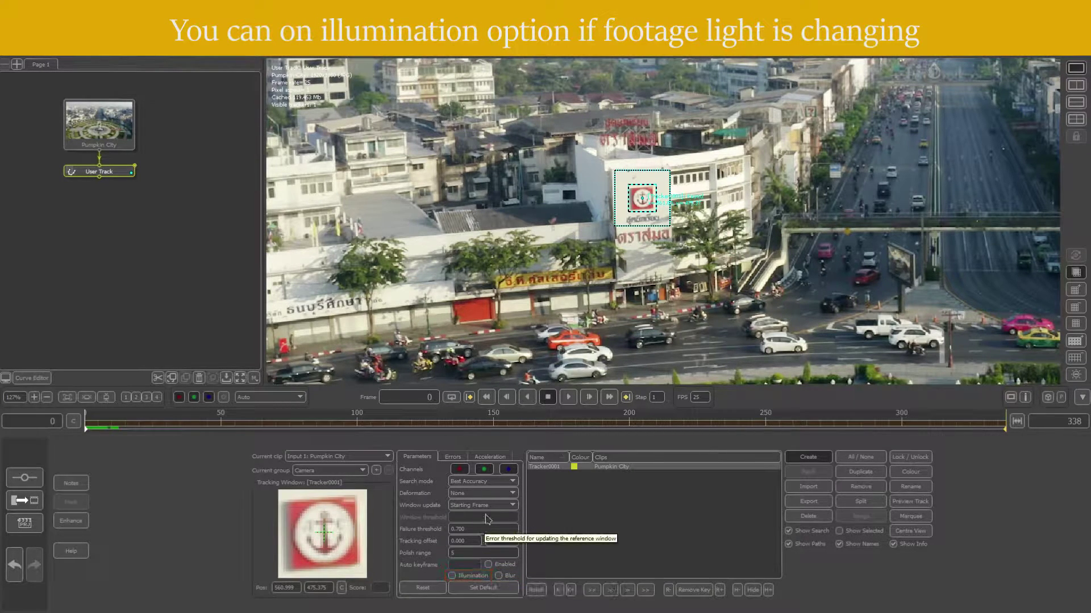
left_click(502, 494)
left_click(479, 515)
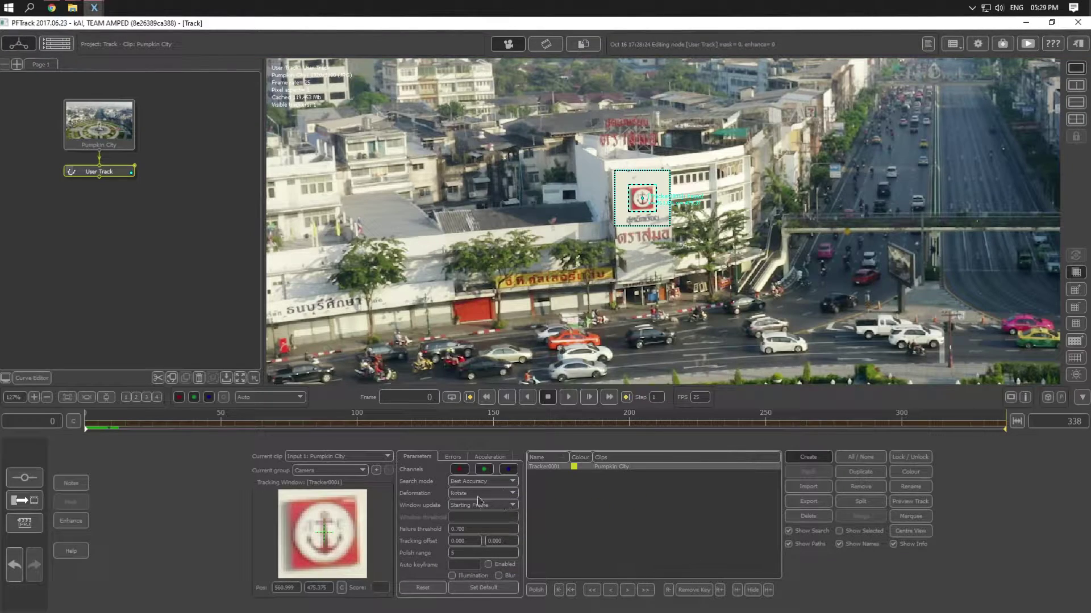
scroll(620, 271, "down", 1)
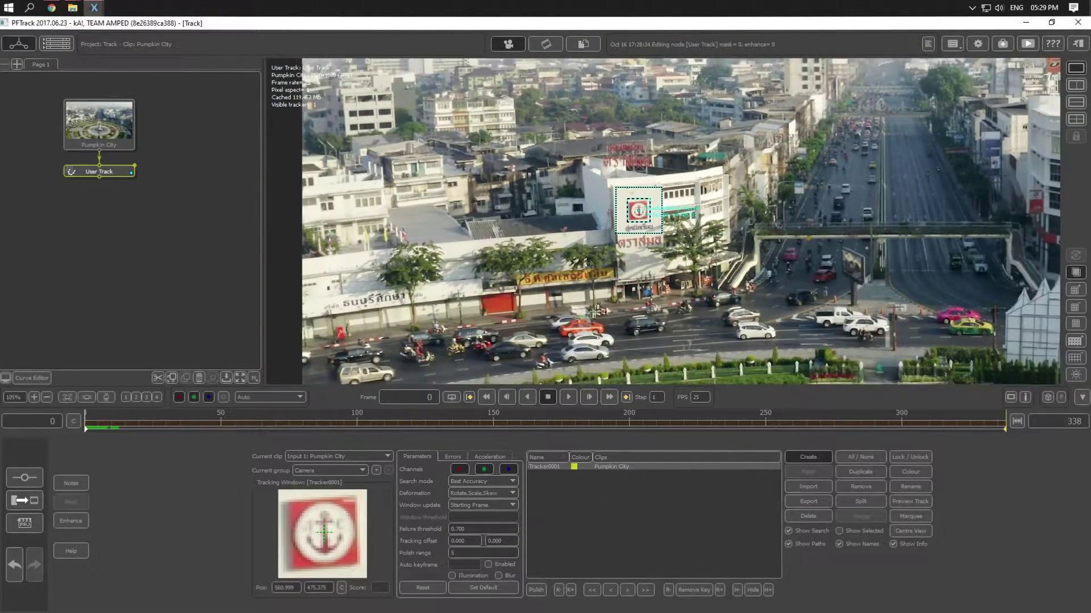
scroll(619, 271, "down", 2)
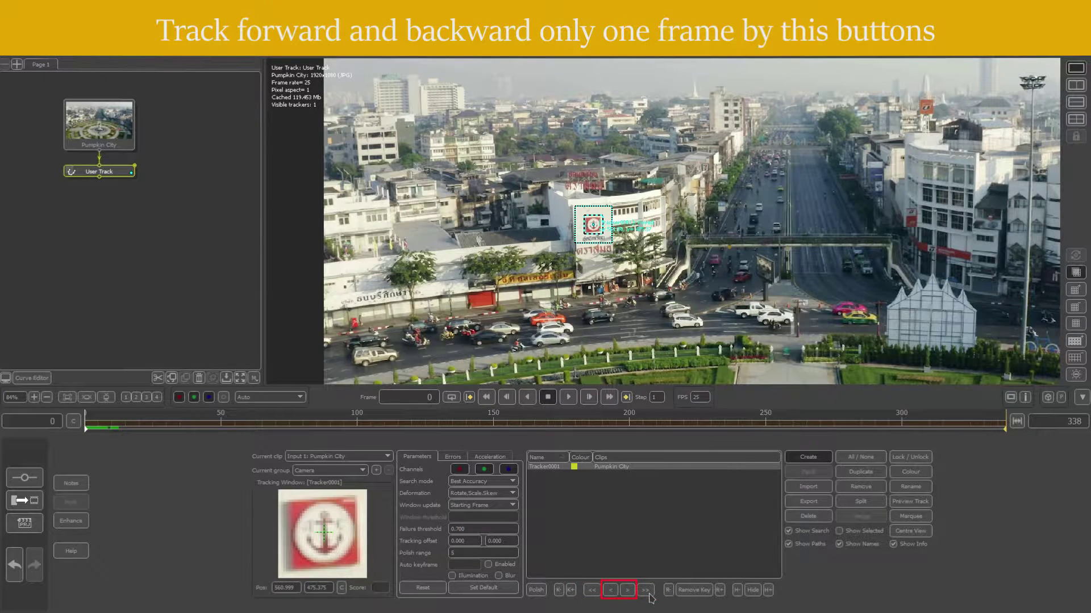
Step: Track Tracker0001 forward, resuming after it stops, until frame 338
left_click(647, 592)
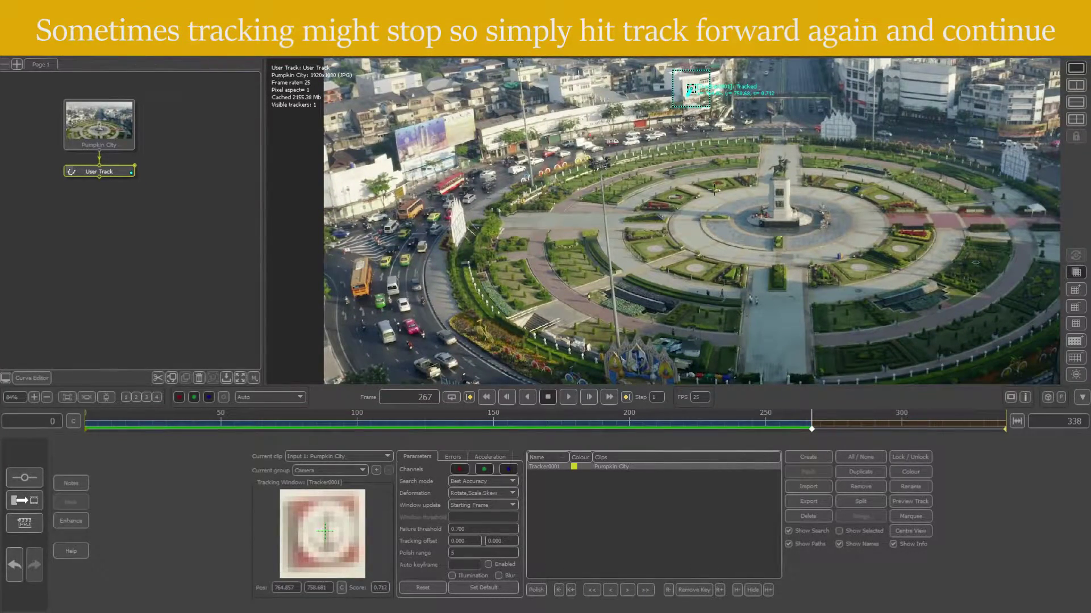
left_click(645, 590)
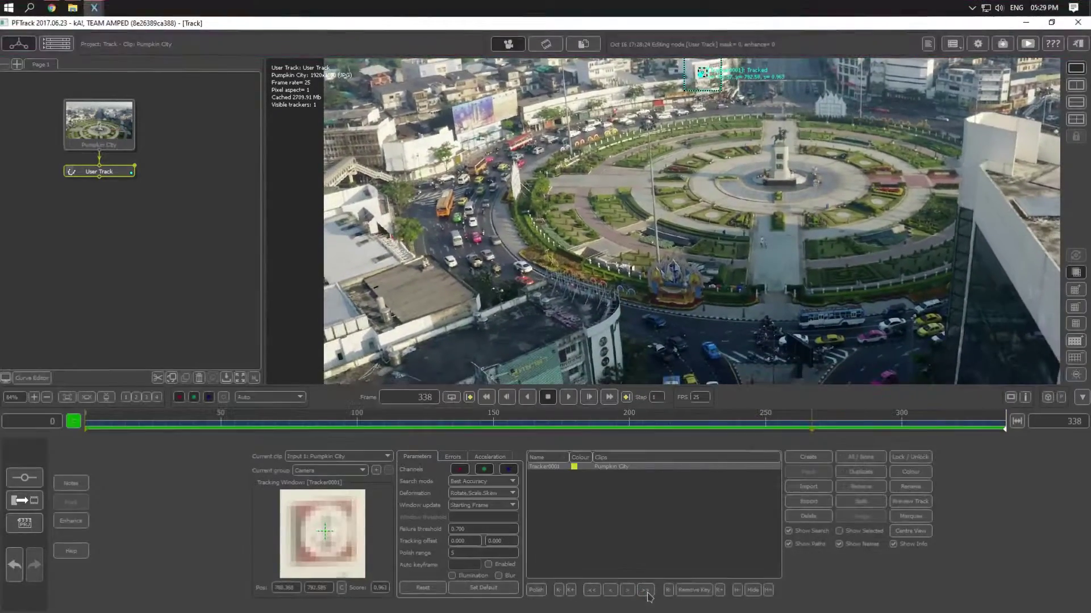
scroll(821, 109, "up", 5)
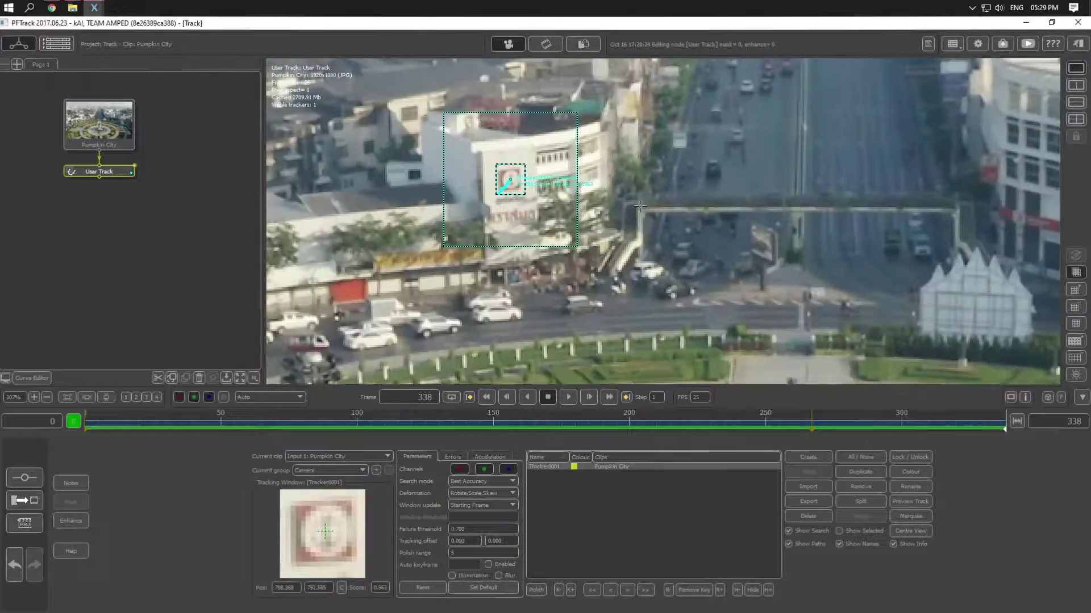
scroll(711, 280, "down", 4)
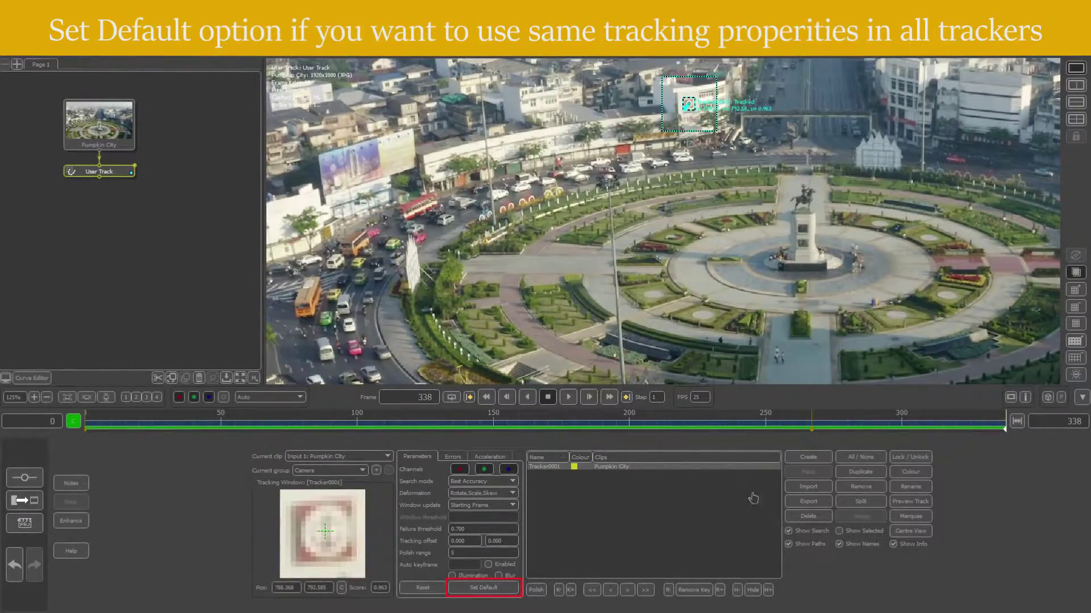
Step: Place Tracker0002 on the statue's pedestal and enlarge its pattern area
left_click(802, 229)
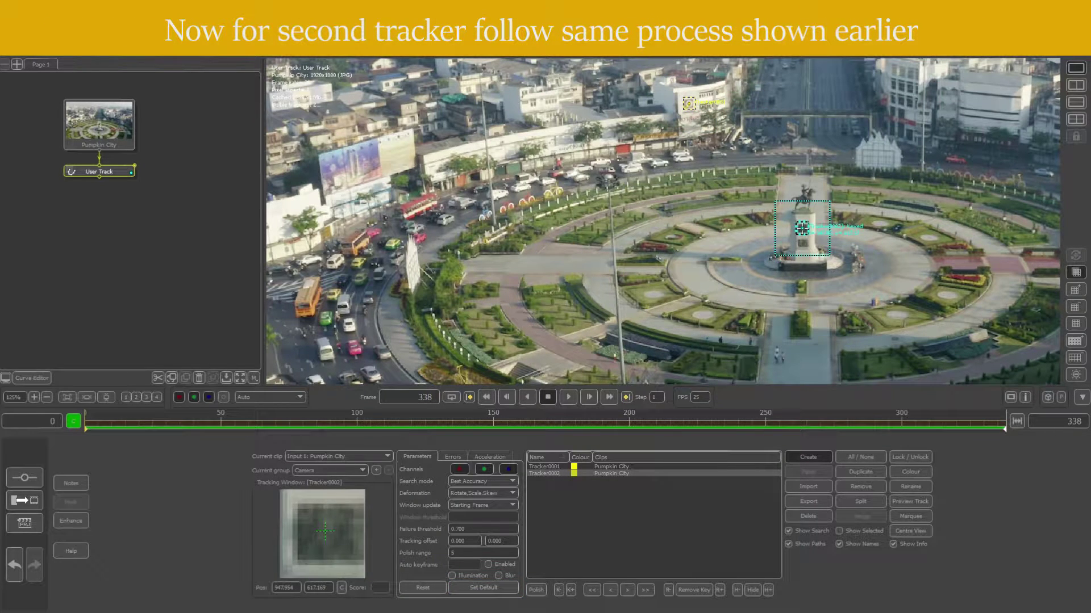
left_click_drag(351, 526, 351, 518)
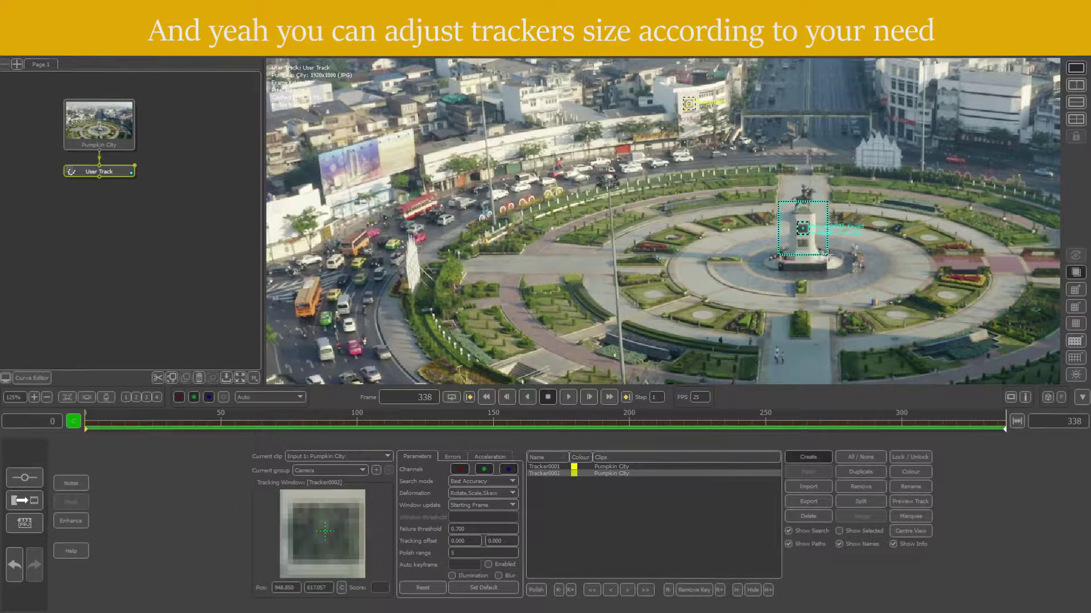
scroll(921, 254, "down", 1)
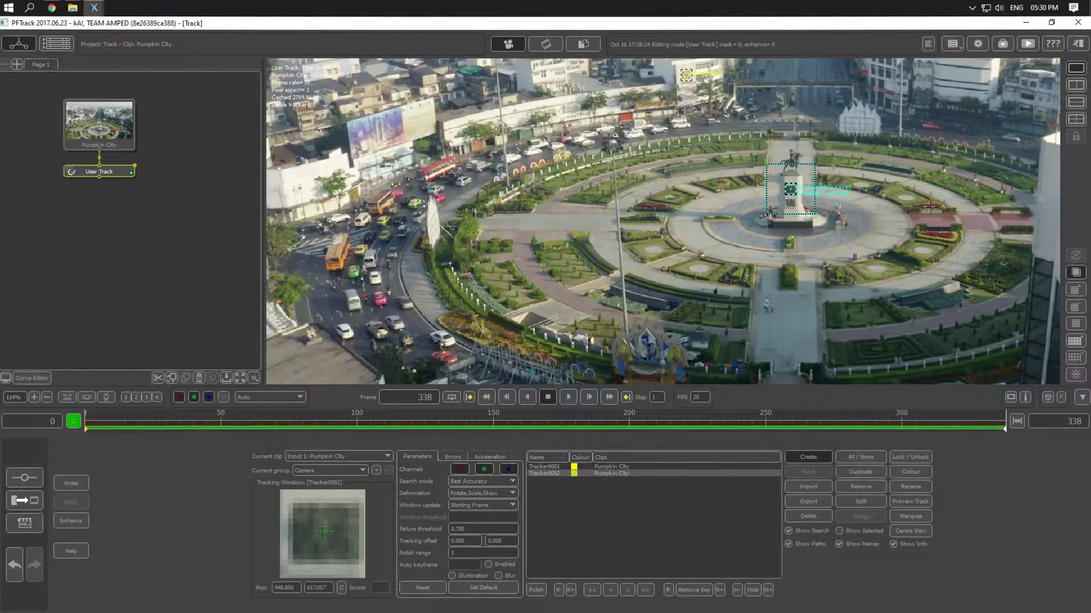
Step: Track Tracker0002 backward from frame 338, stopping and resuming, to about frame 81
left_click(609, 591)
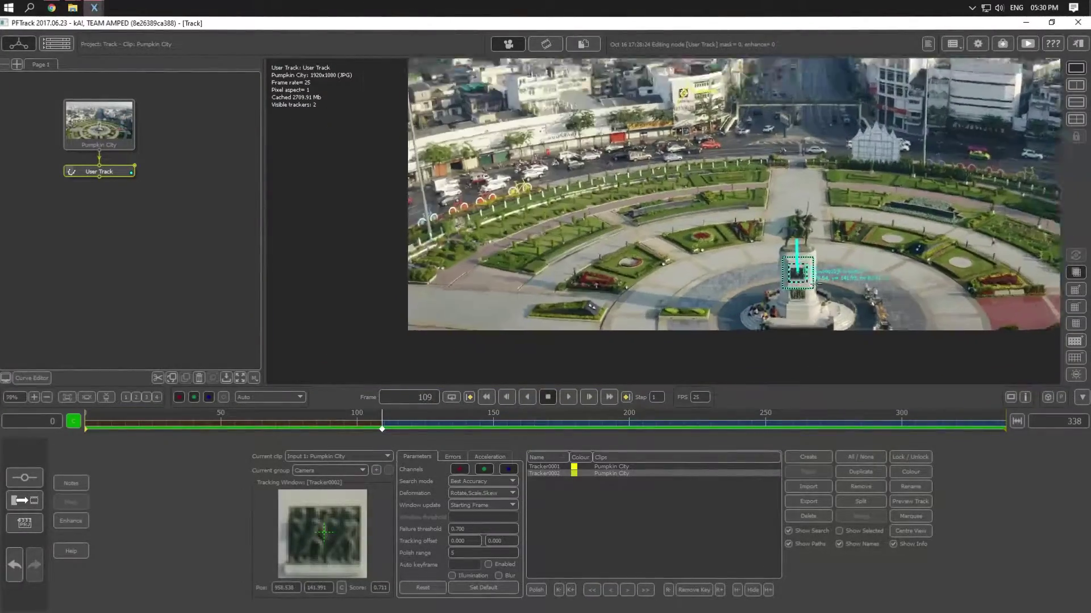
left_click(636, 585)
left_click(610, 589)
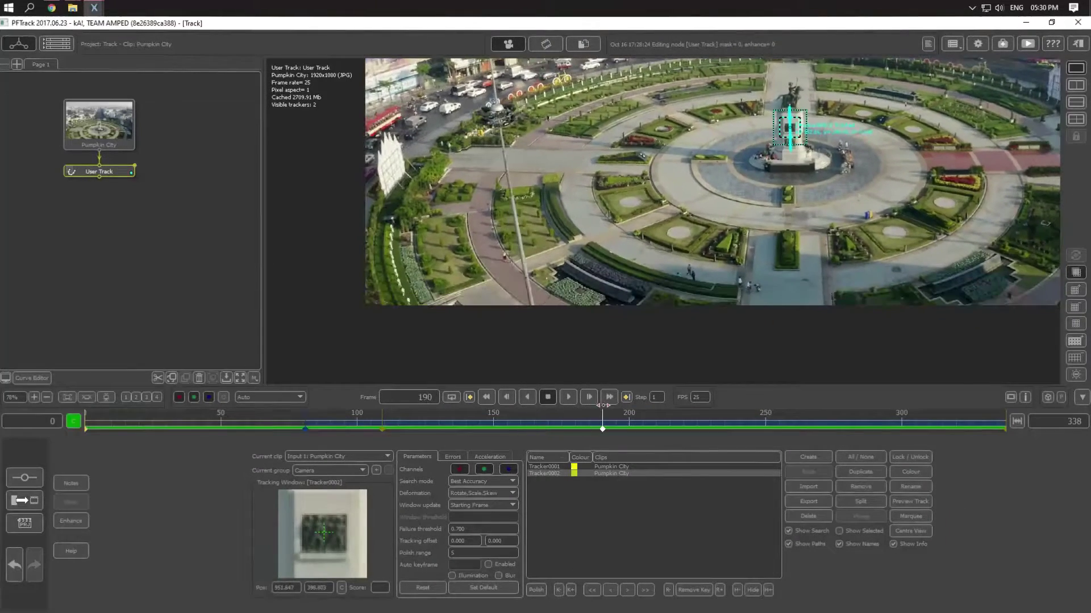
scroll(653, 210, "up", 2)
Step: Place a trial Tracker0003 on the roundabout's garden patch and nudge its position
left_click(811, 458)
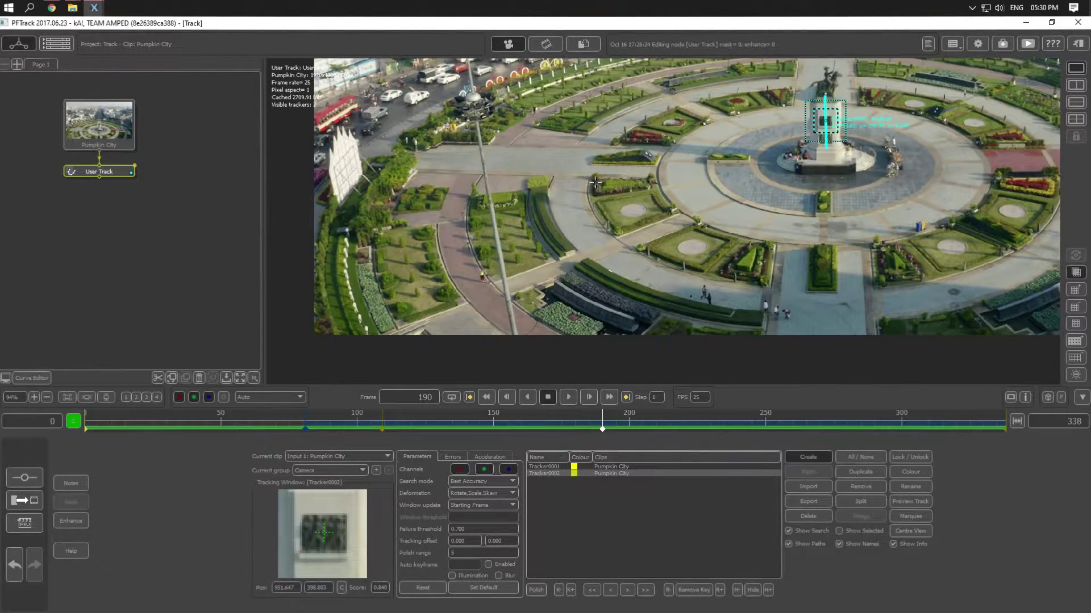
left_click(633, 210)
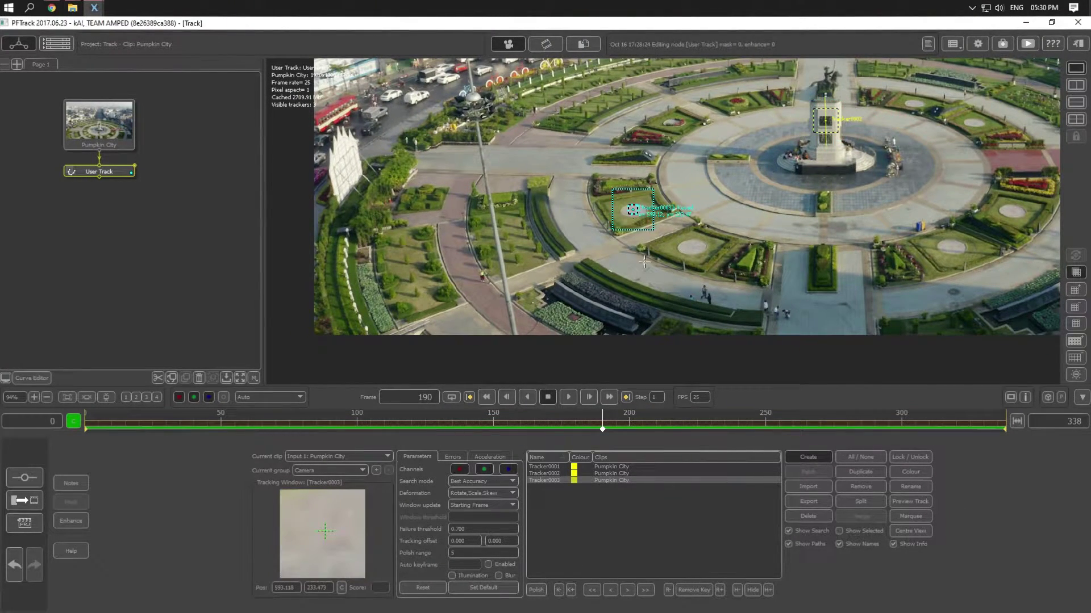
left_click_drag(348, 503, 346, 496)
scroll(823, 179, "down", 1)
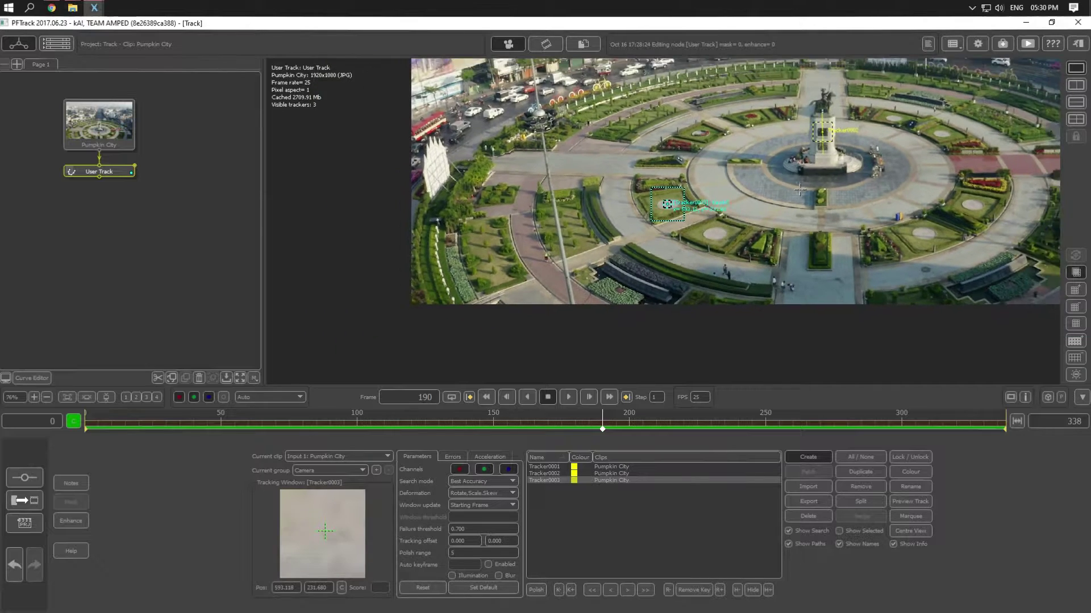
scroll(823, 179, "up", 1)
scroll(719, 181, "up", 3)
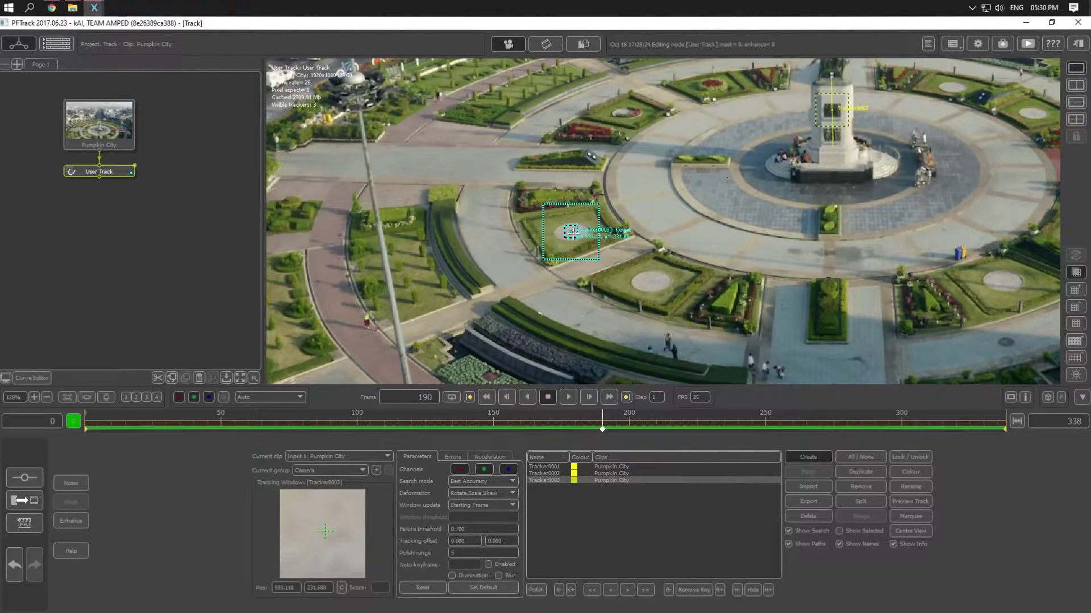
scroll(789, 179, "down", 2)
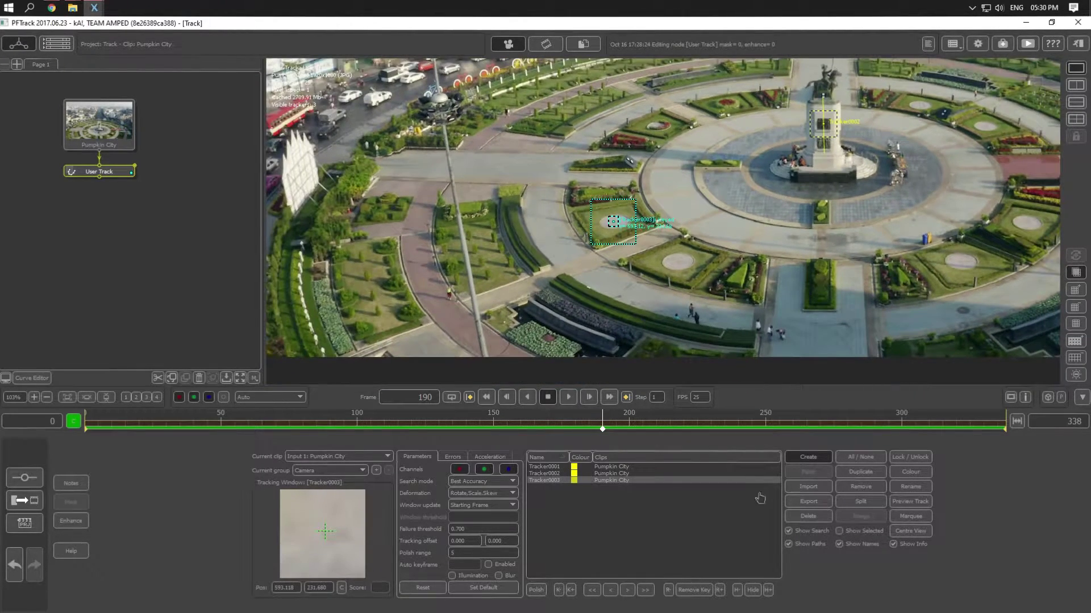
Step: Track the trial tracker forward, then delete the poorly tracked Tracker0003
left_click(645, 592)
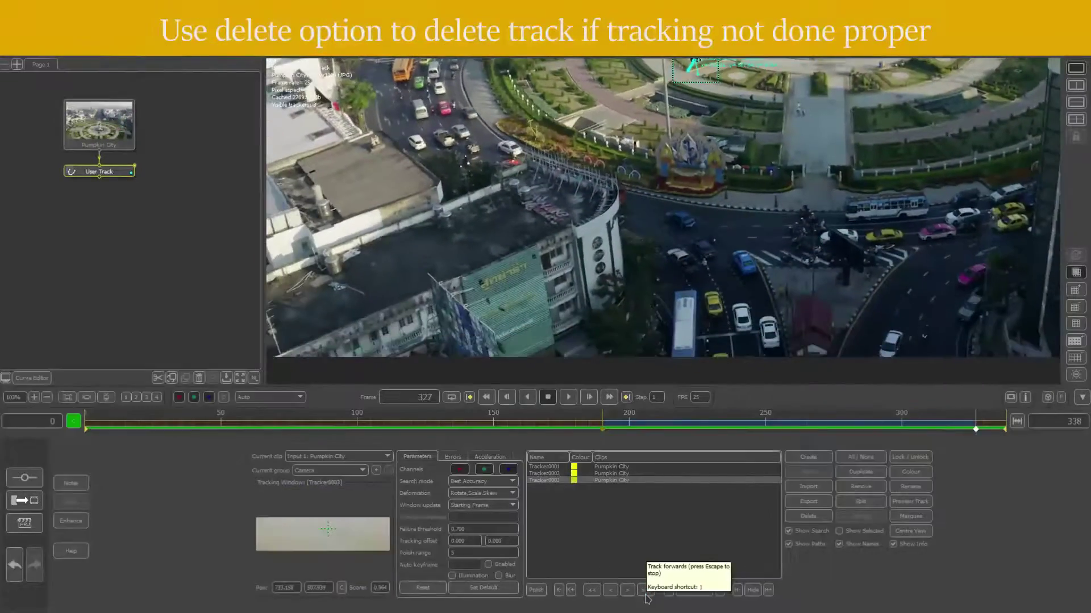
scroll(748, 171, "up", 2)
scroll(748, 171, "up", 2)
scroll(748, 172, "up", 1)
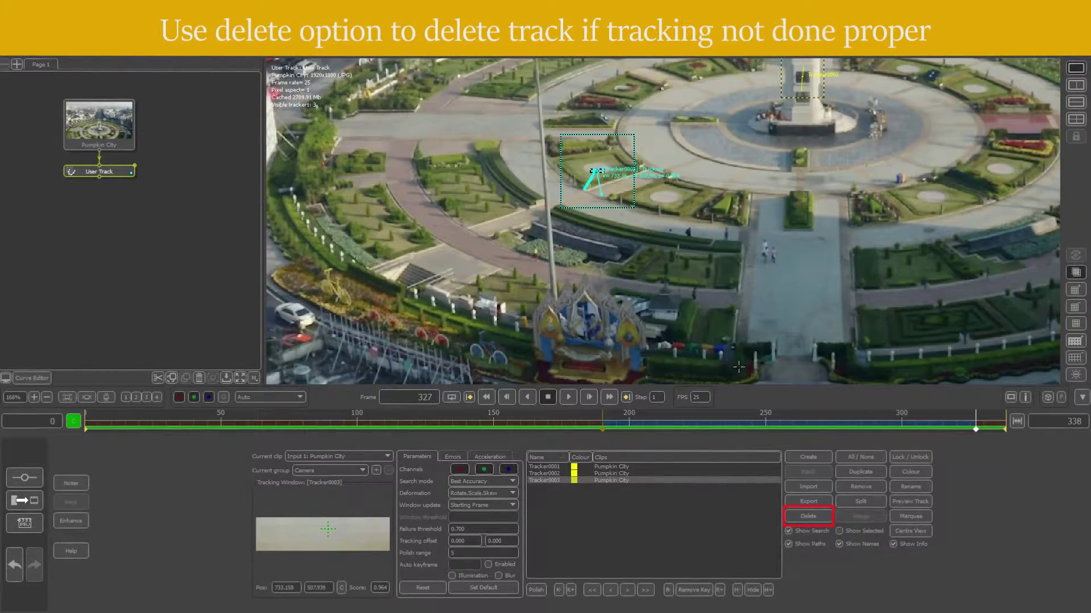
left_click(822, 521)
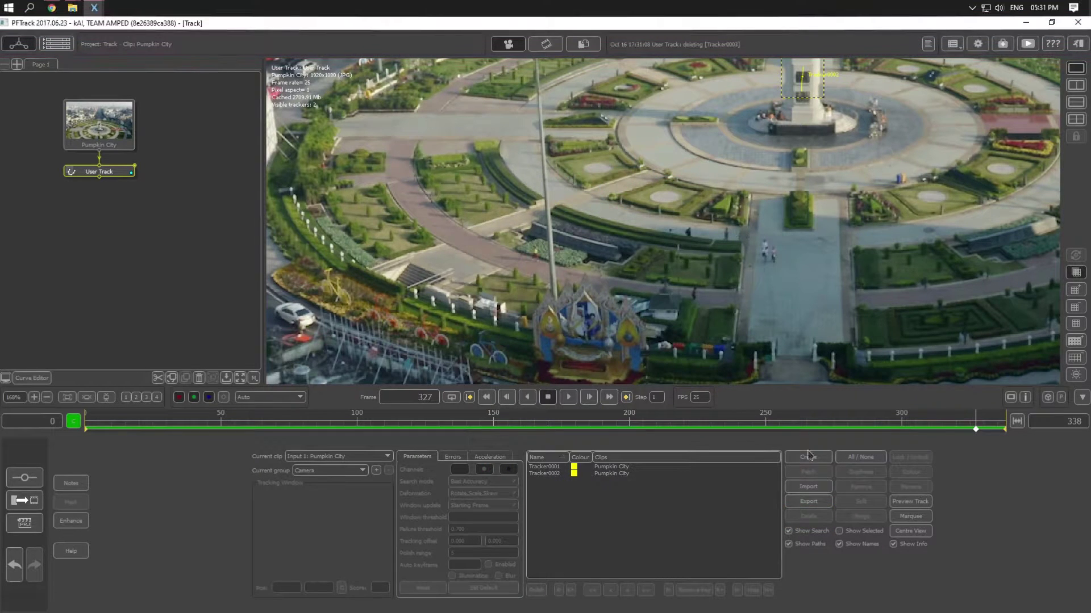
Step: Place a new Tracker0003 on the lawn by the lamp post and track it forward and backward
scroll(601, 221, "up", 1)
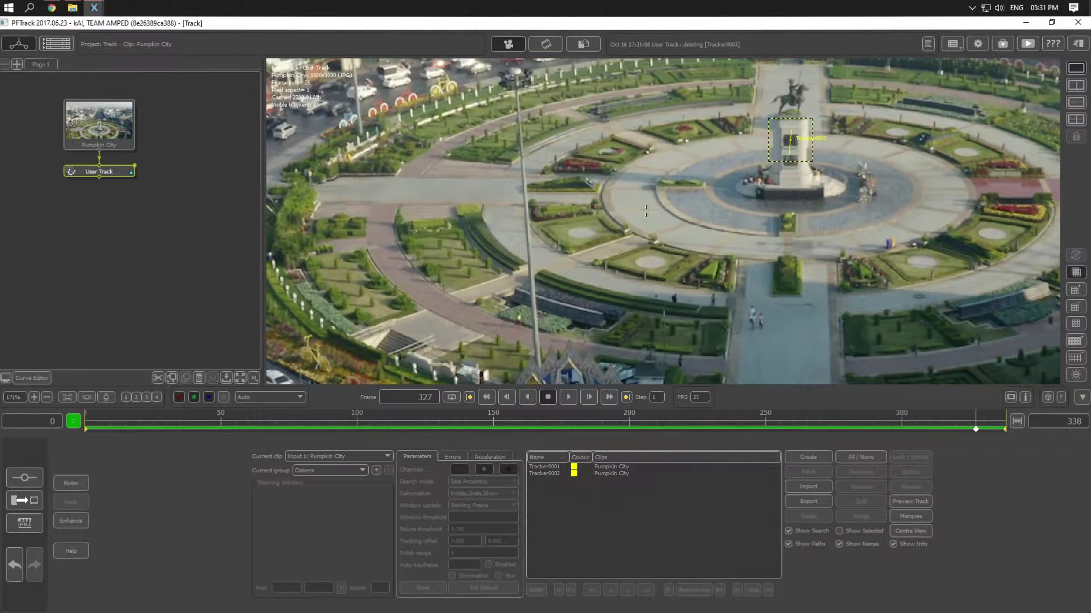
scroll(818, 179, "down", 1)
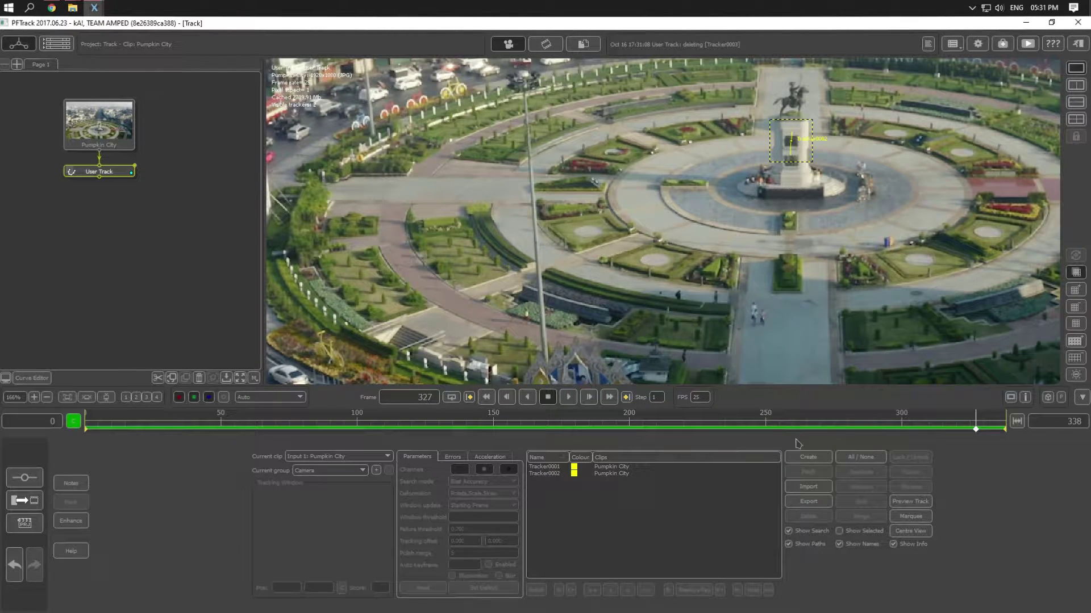
scroll(707, 240, "down", 1)
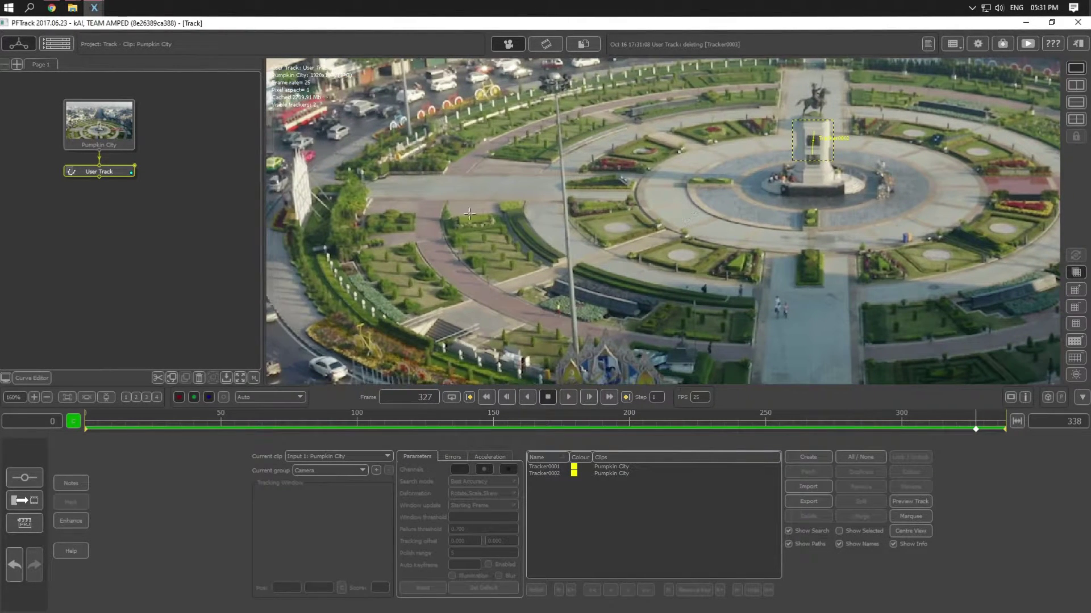
left_click(818, 459)
left_click(442, 173)
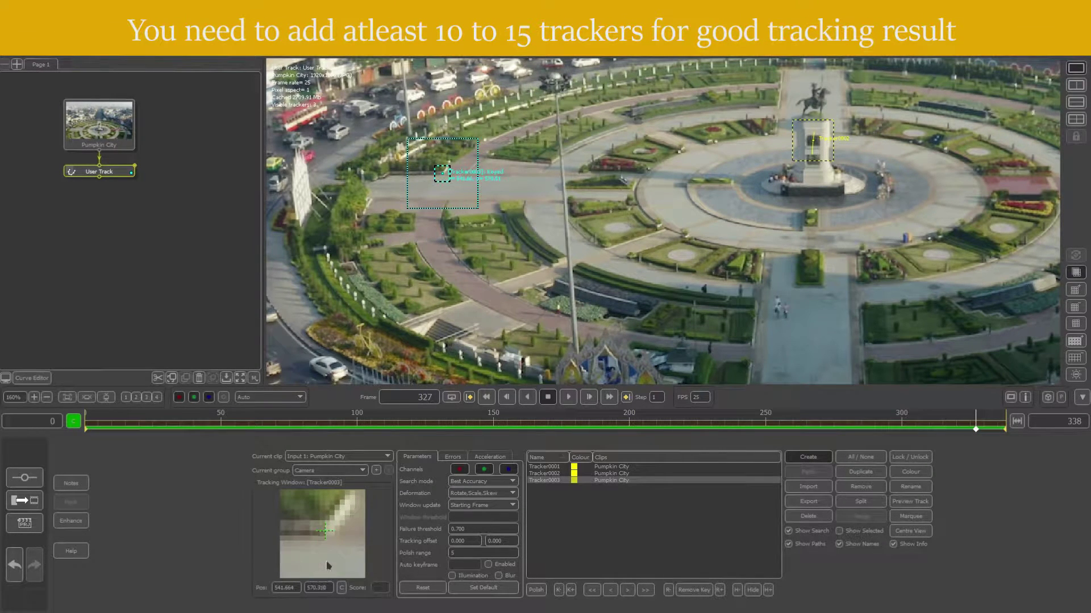
scroll(635, 222, "down", 2)
left_click(646, 590)
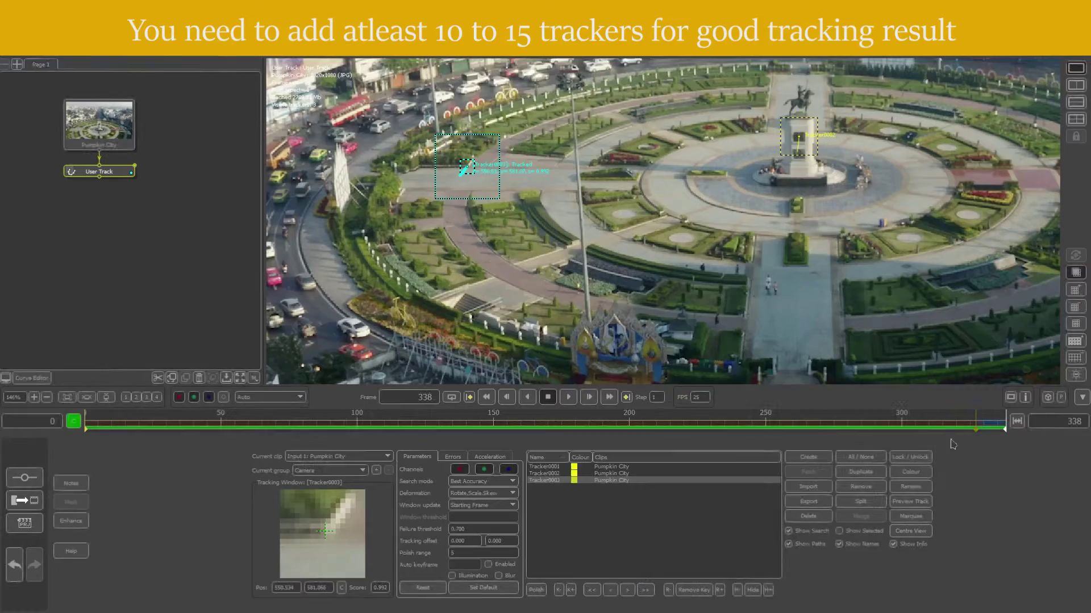
left_click(974, 423)
left_click(593, 590)
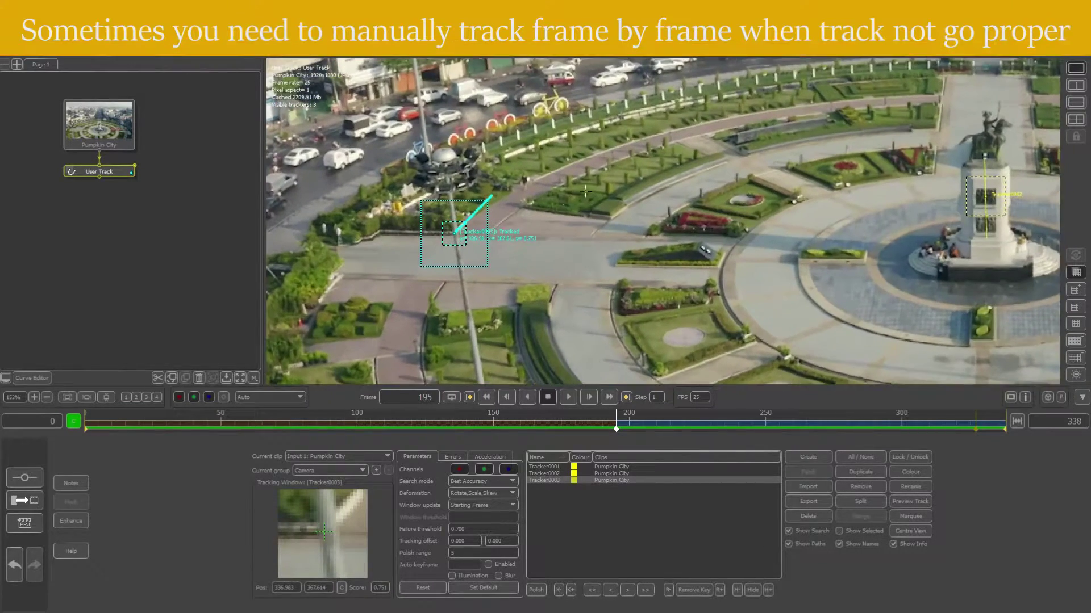
Step: At frame 190, reposition Tracker0003 on its feature and track it forward three frames
scroll(759, 159, "up", 5)
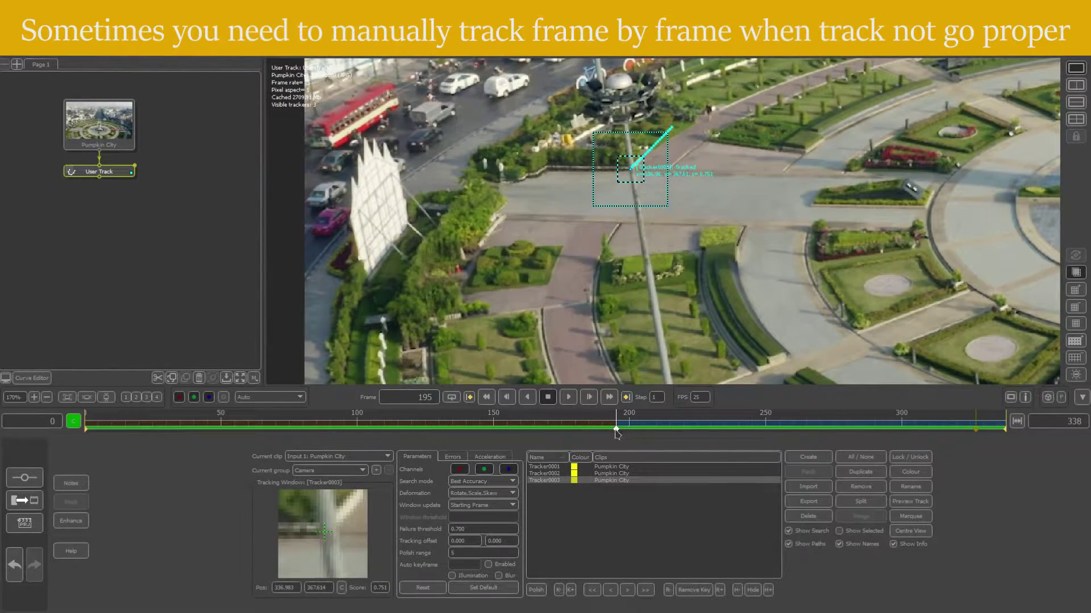
left_click_drag(617, 432, 603, 436)
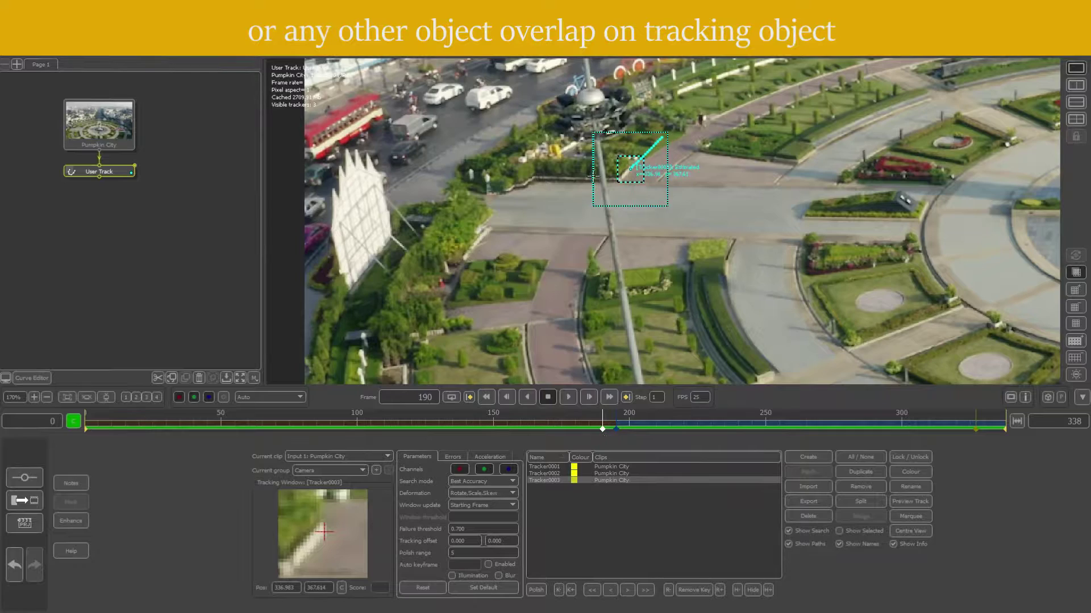
scroll(592, 176, "up", 3)
scroll(592, 177, "up", 4)
left_click_drag(650, 162, 620, 186)
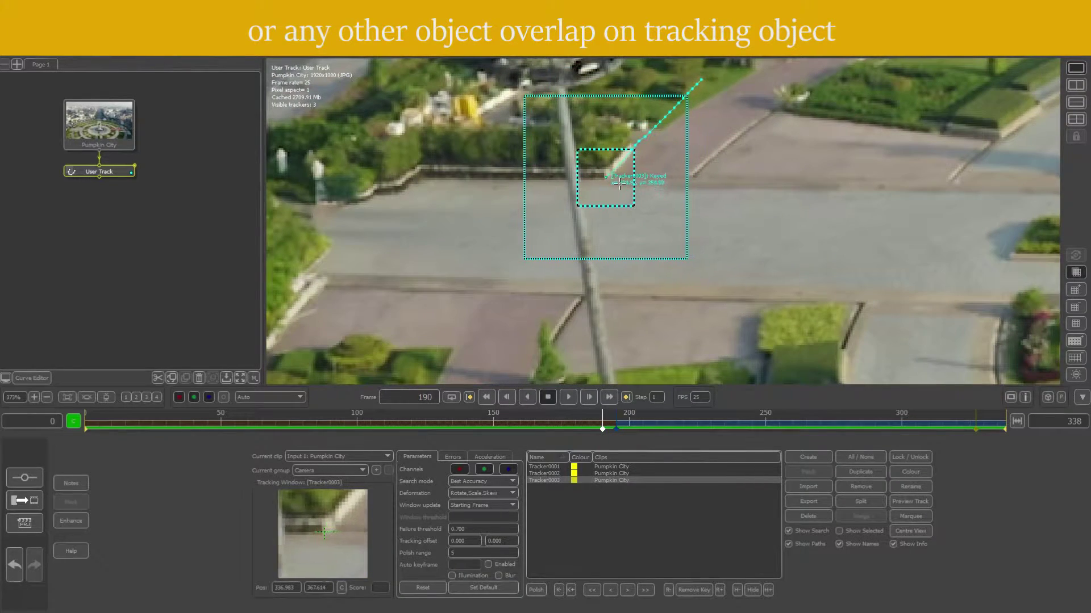
scroll(631, 178, "down", 3)
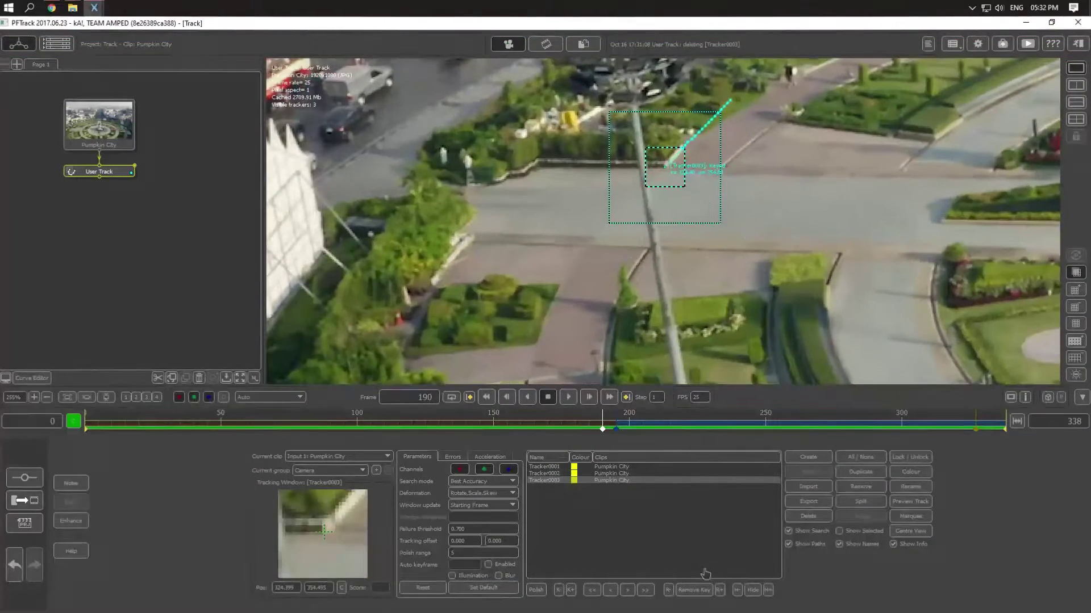
left_click(627, 591)
left_click(627, 591)
left_click(627, 591)
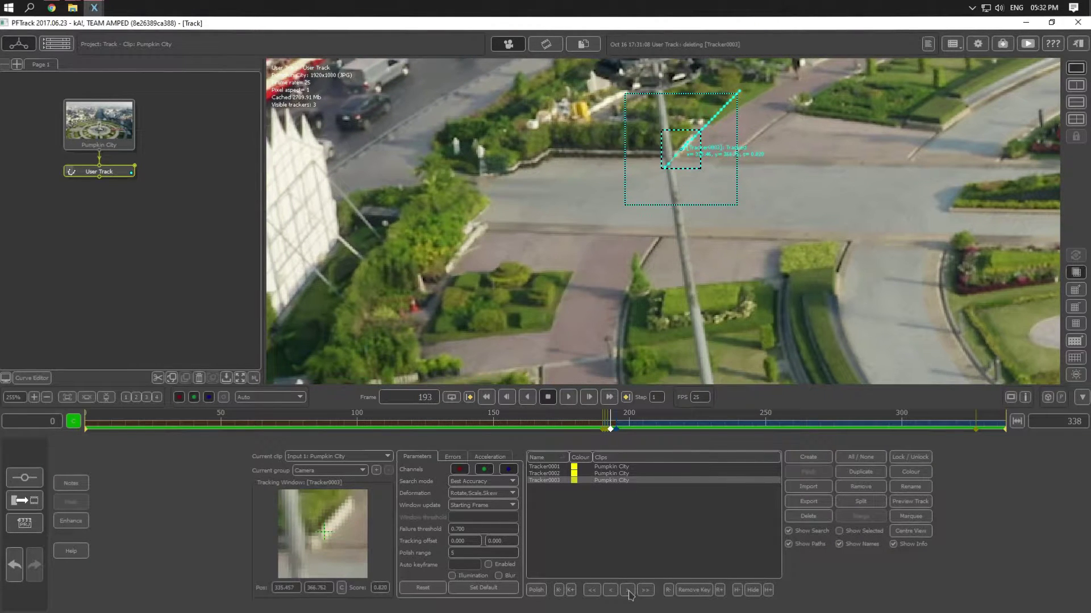
Step: Re-align Tracker0003 precisely at frame 192 and remove its faulty later keys
scroll(613, 180, "up", 6)
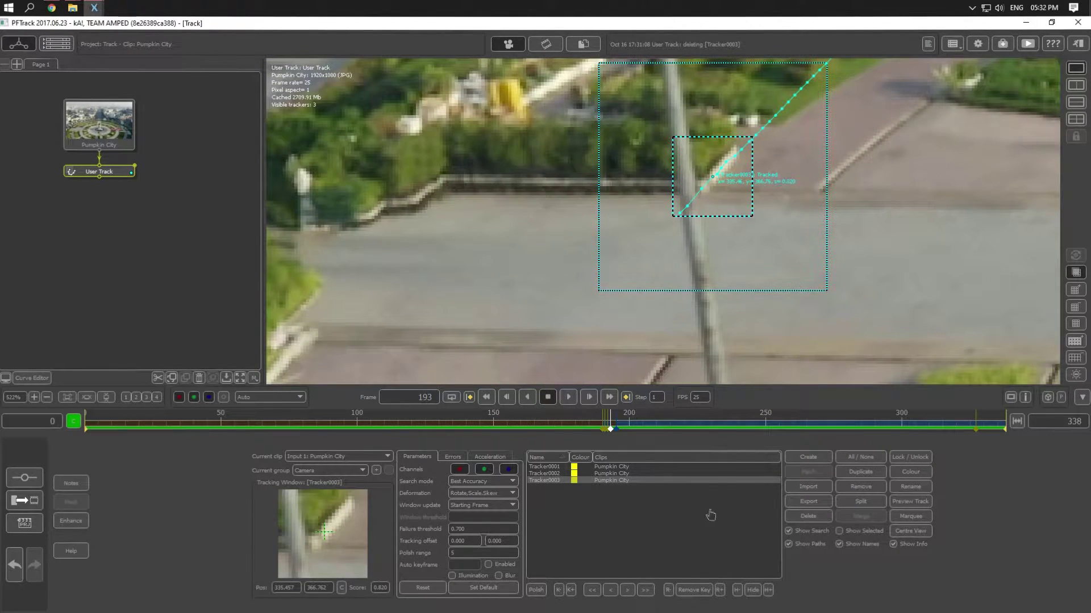
left_click(627, 591)
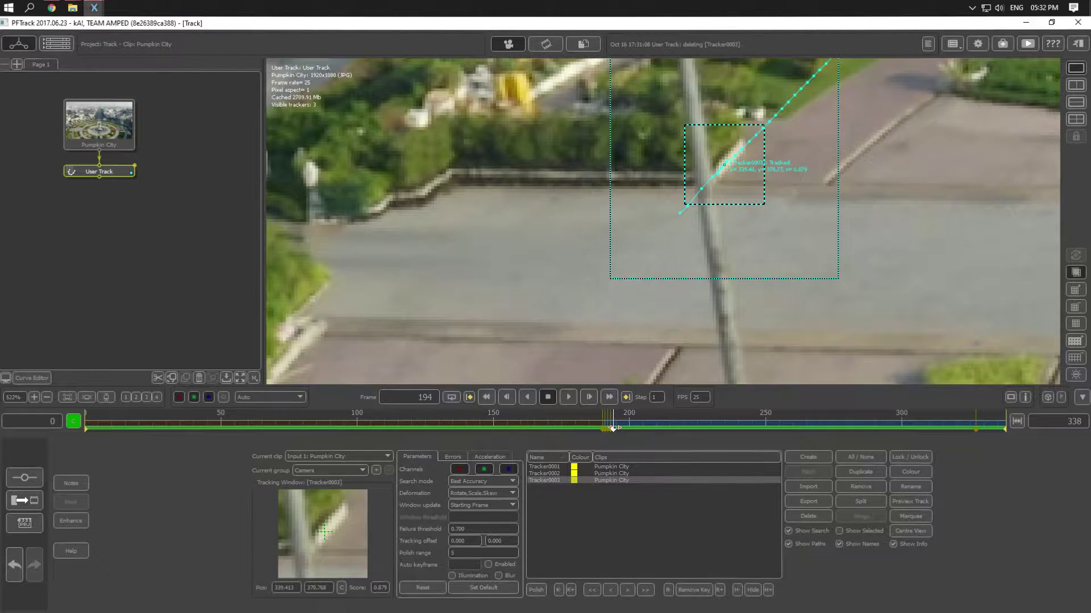
key("Left")
left_click_drag(327, 572, 337, 537)
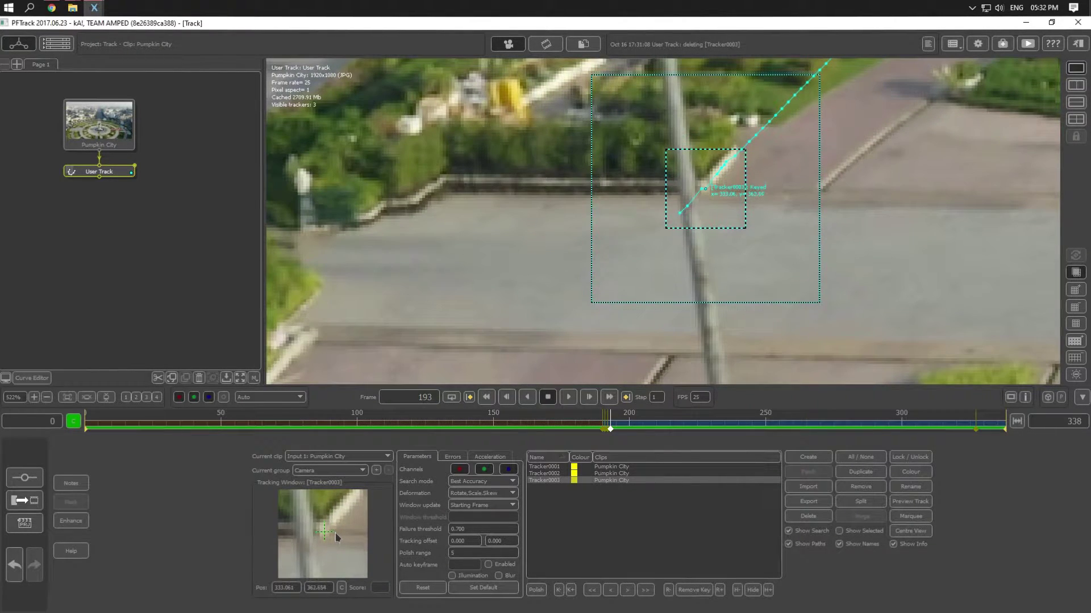
left_click_drag(616, 430, 618, 430)
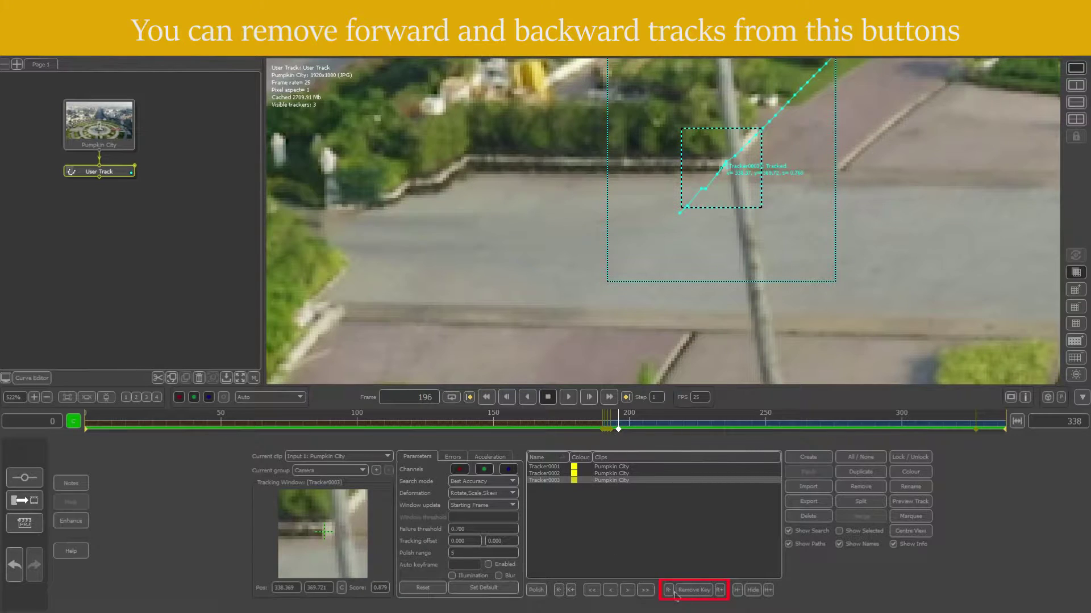
left_click(737, 591)
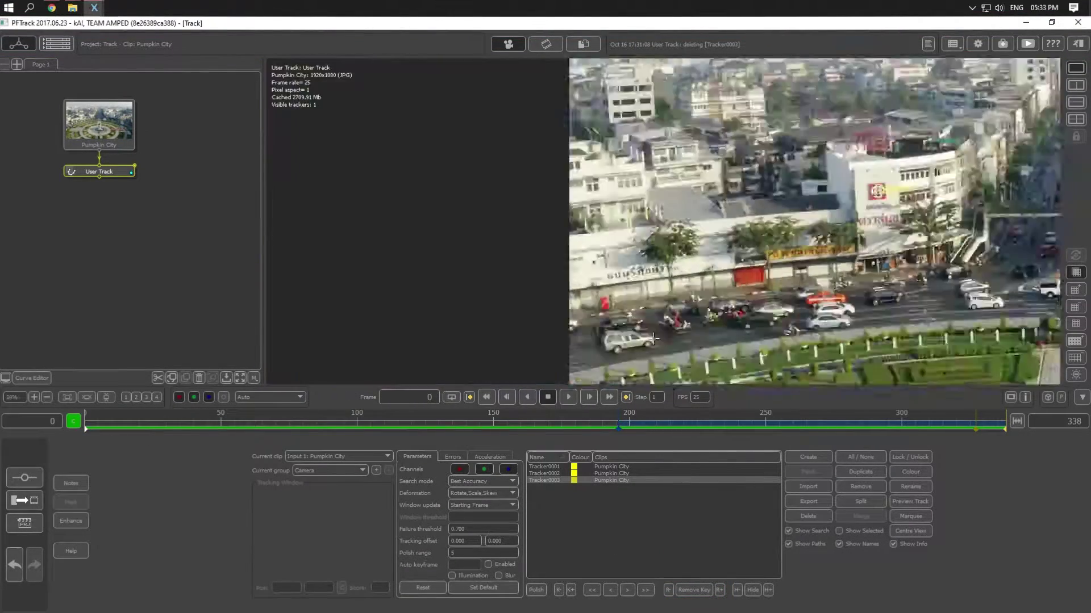
Step: Place Tracker0004 on the plaza hedge at the last frame, and Tracker0005 by the monument at frame 160
left_click_drag(168, 426, 654, 430)
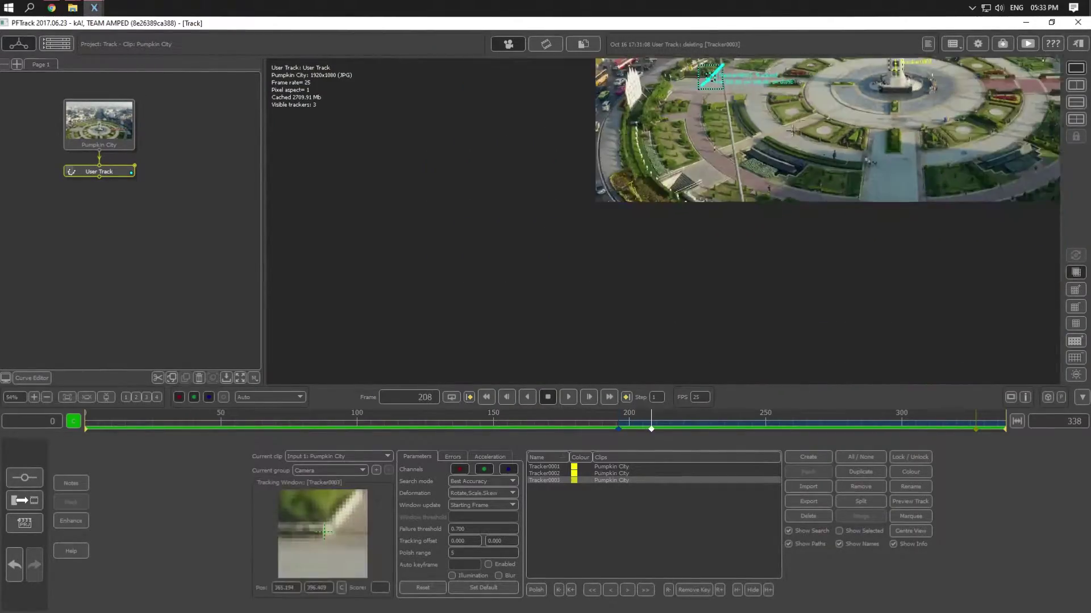
scroll(784, 143, "up", 4)
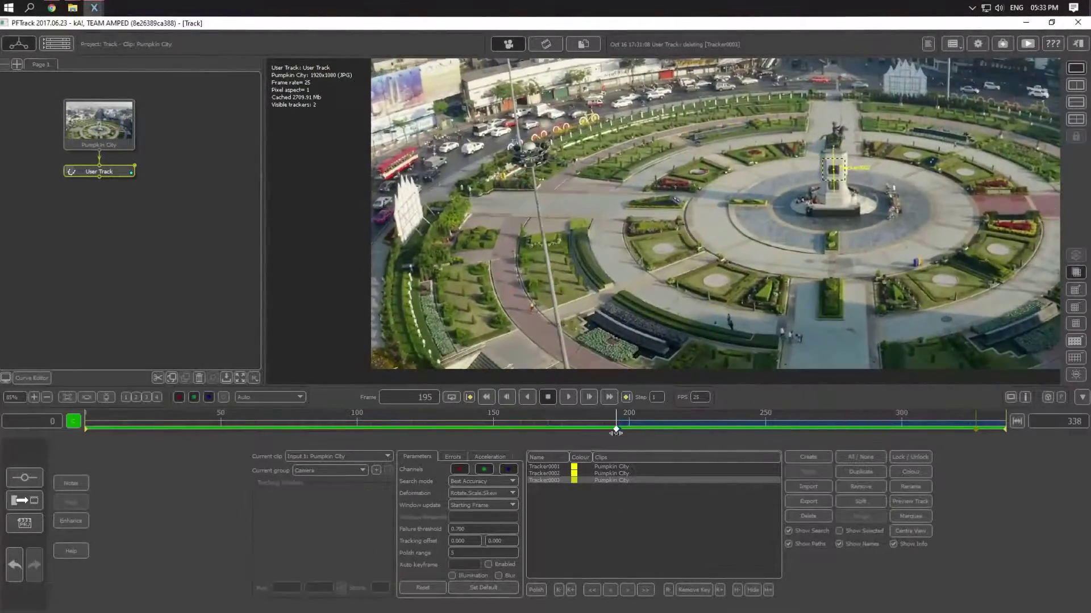
scroll(784, 143, "down", 2)
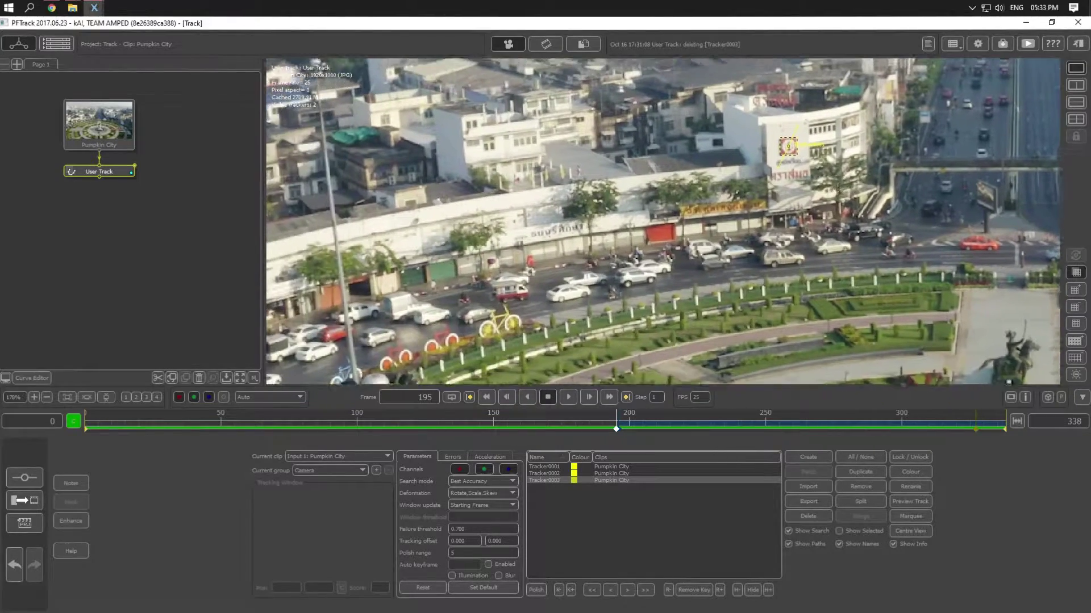
key("t")
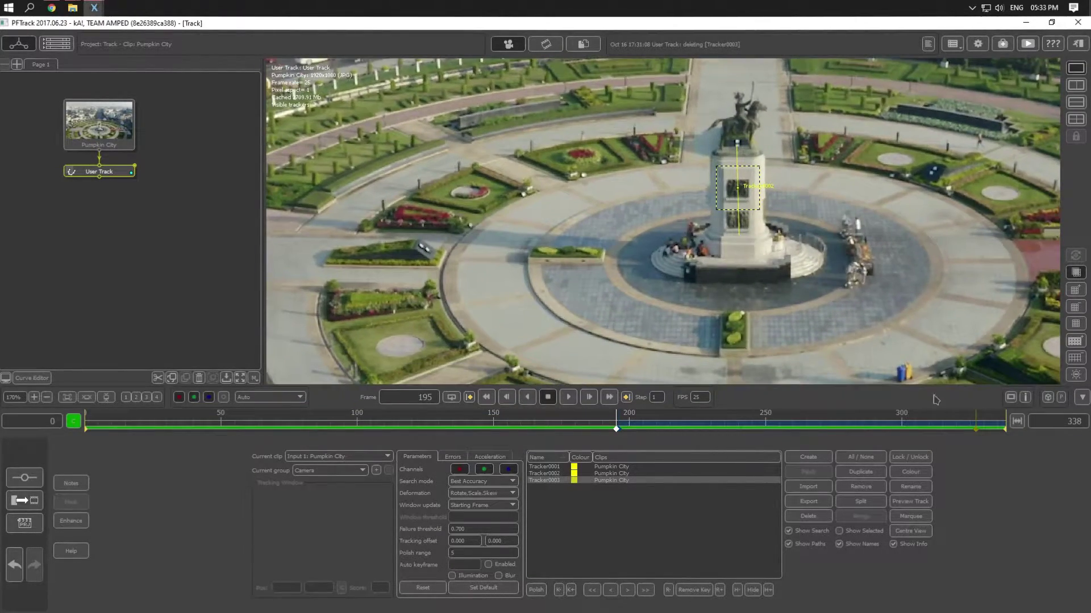
scroll(727, 175, "up", 1)
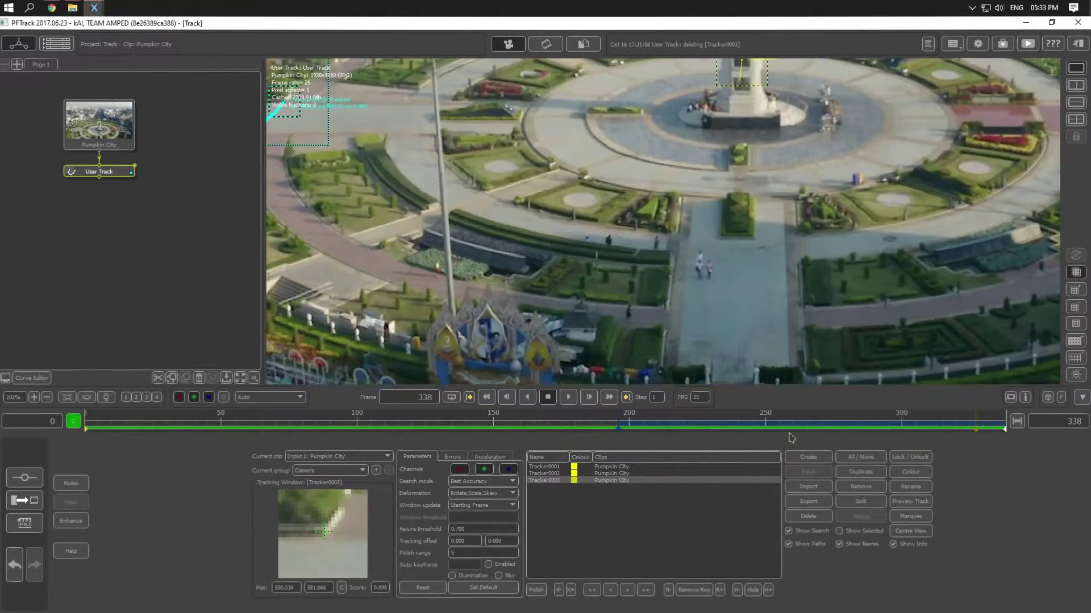
left_click(737, 212, "ctrl")
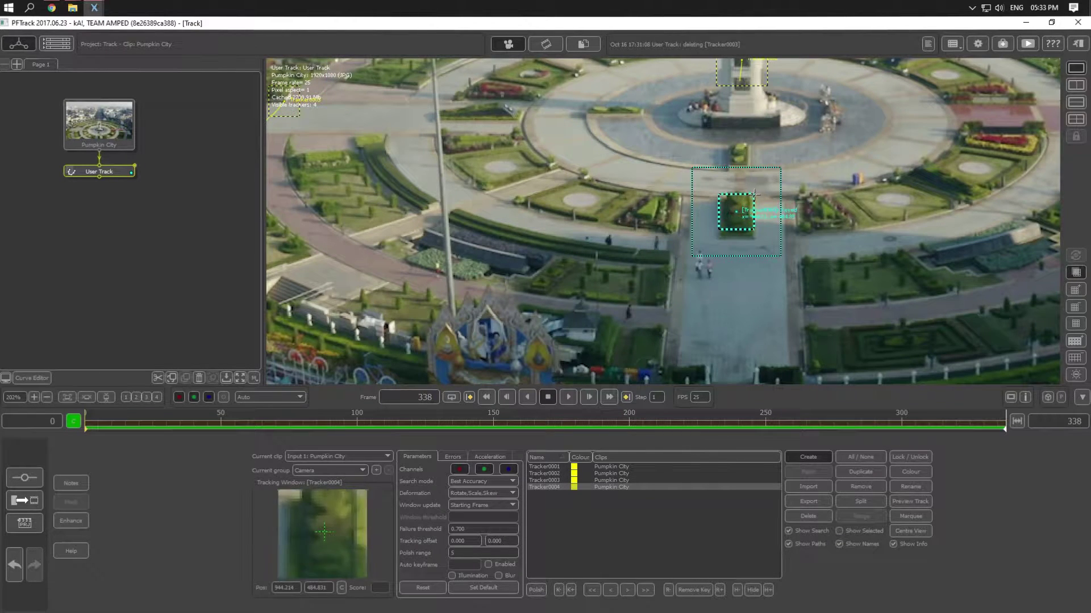
left_click_drag(758, 191, 751, 206)
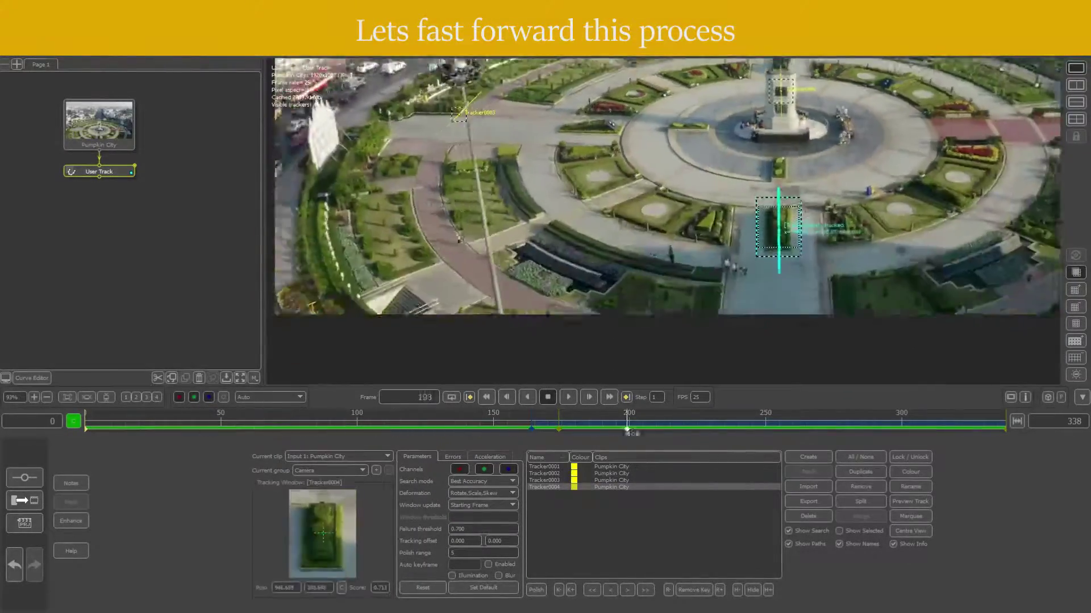
left_click_drag(333, 445, 520, 402)
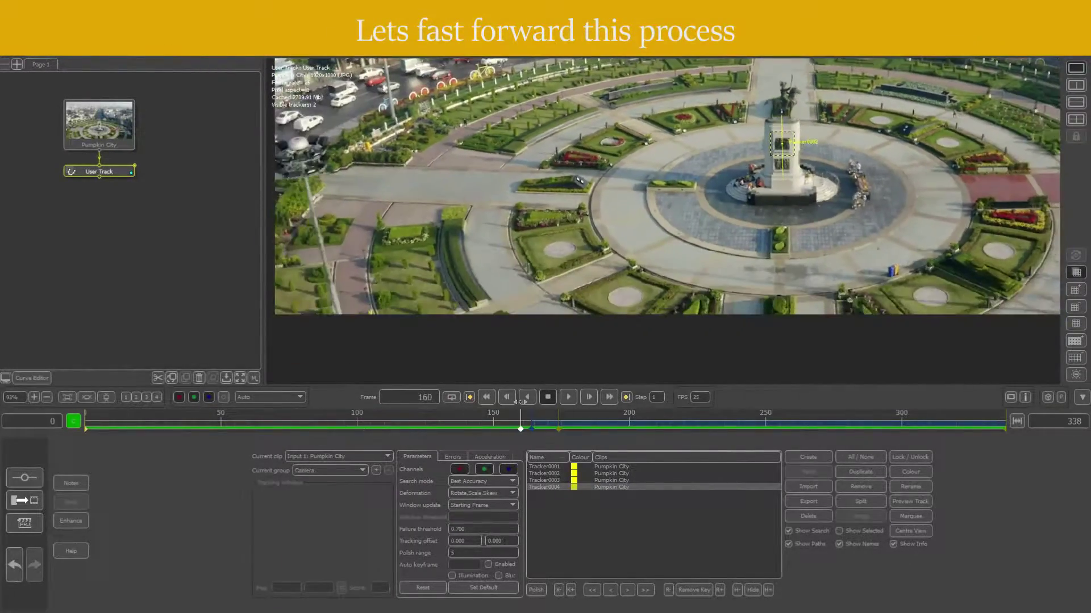
left_click(673, 188)
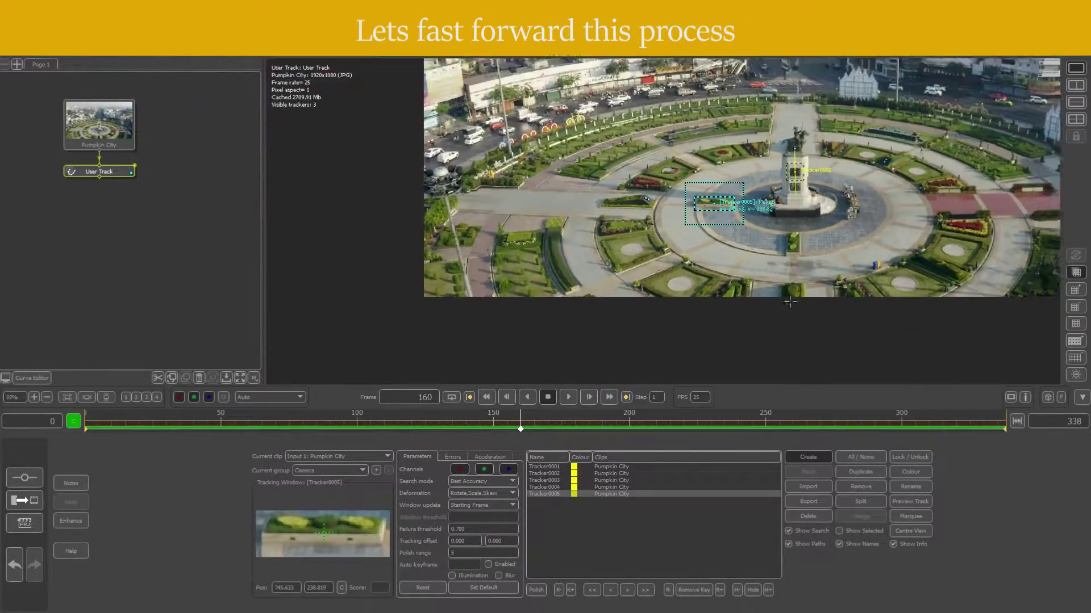
Step: Track Tracker0005, then add Tracker0006 on the red flower bed and track it both ways
left_click(645, 589)
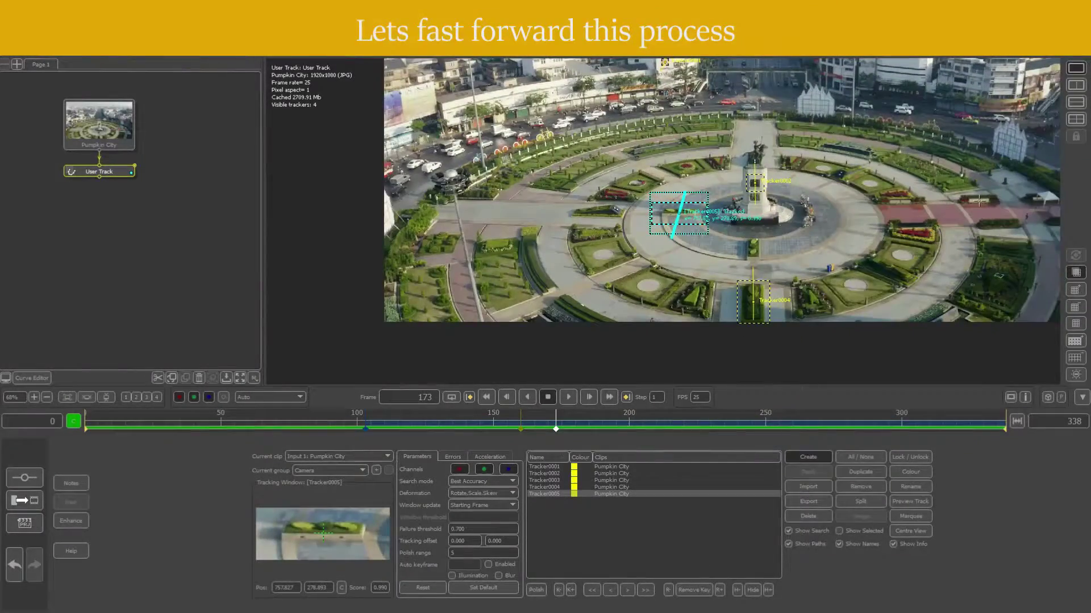
left_click(978, 199)
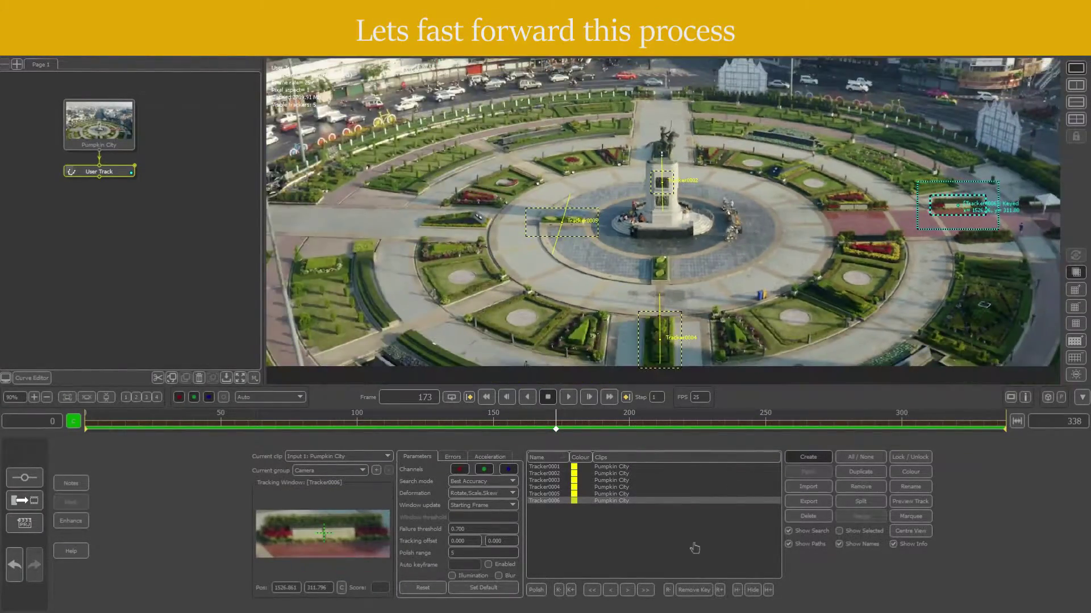
left_click(644, 589)
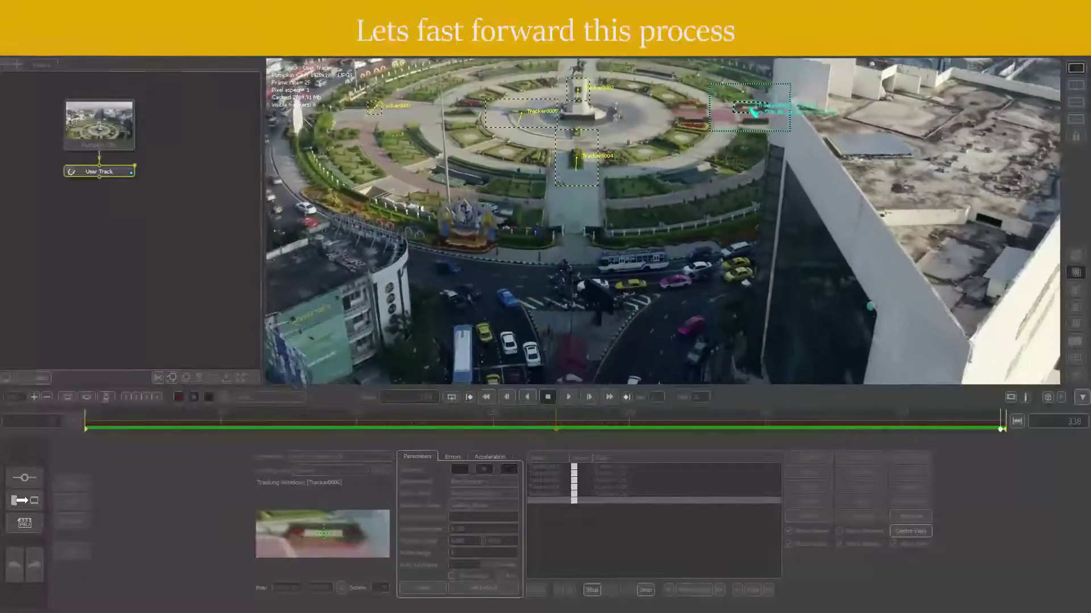
left_click(591, 590)
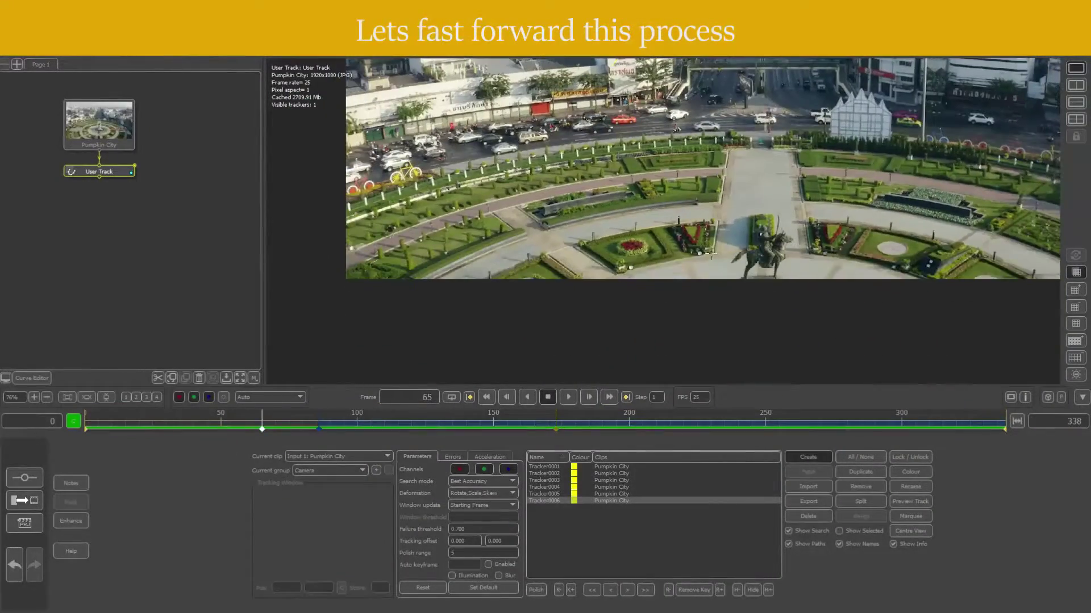
Step: Add Tracker0007 beside the statue with a slightly smaller search area, and place Tracker0008 on a garden feature
left_click(710, 253)
scroll(710, 253, "up", 3)
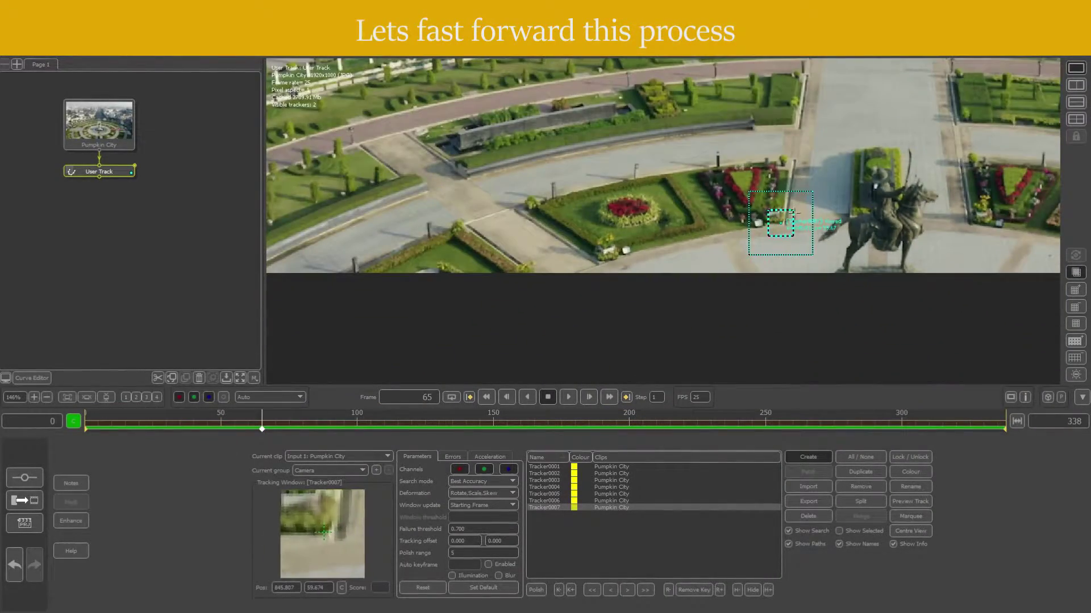
left_click_drag(812, 191, 809, 197)
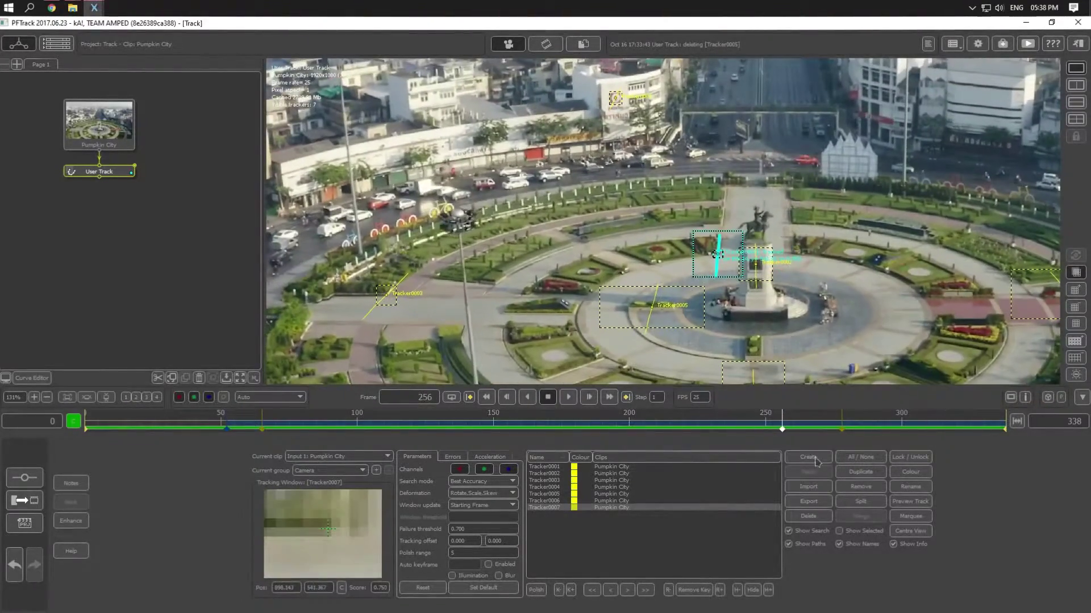
left_click(808, 458)
left_click(876, 258)
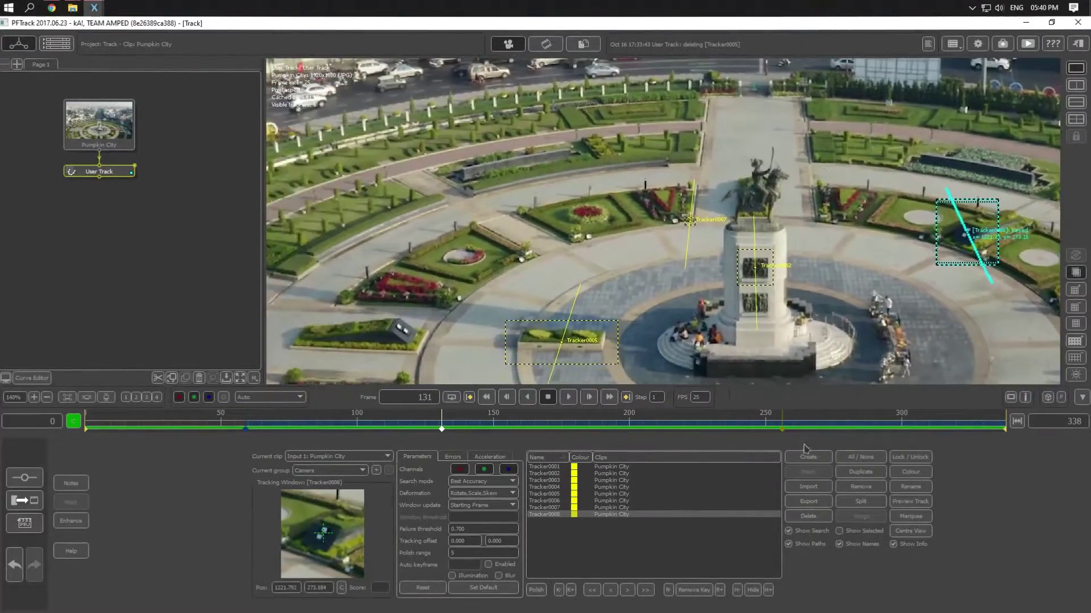
Step: Place Tracker0009 near the statue top and Tracker0010 on the blue and yellow bins, tracking each backward
left_click(806, 456)
left_click(699, 164)
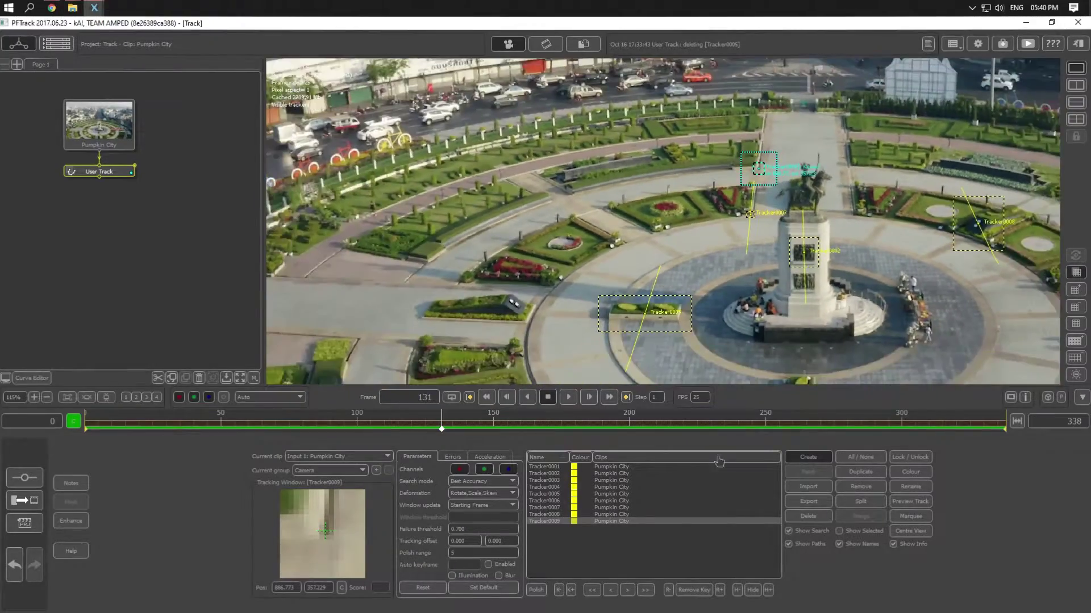
left_click(737, 590)
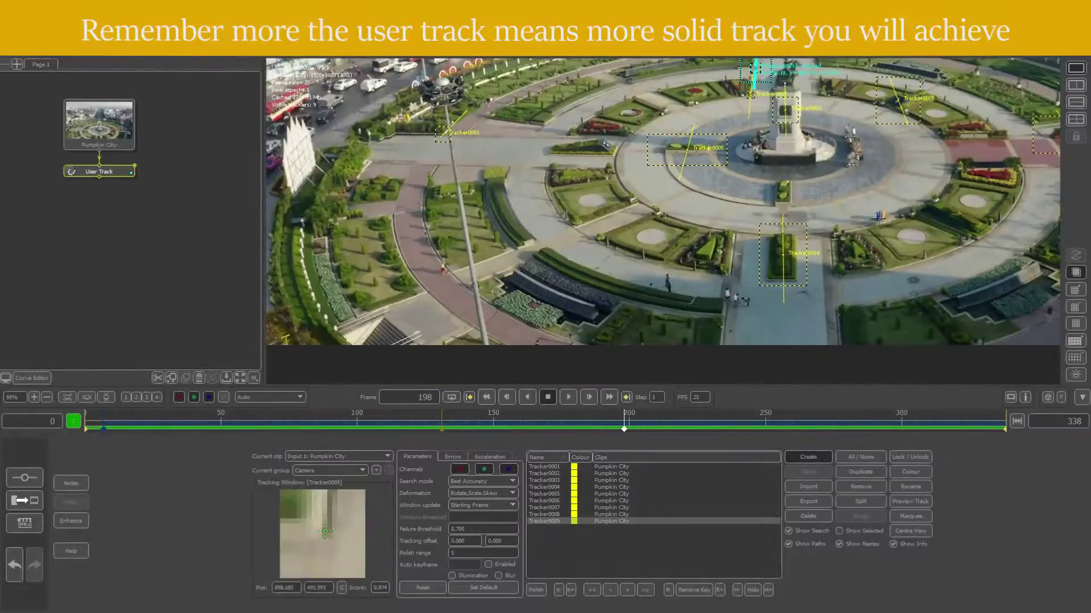
left_click(879, 217)
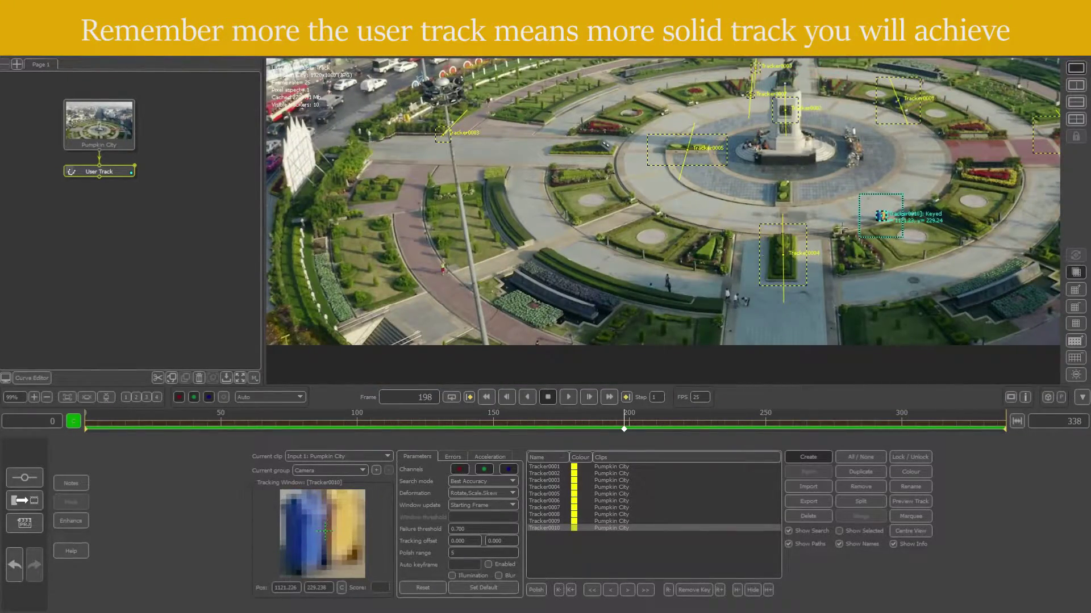
scroll(842, 228, "up", 3)
left_click(592, 590)
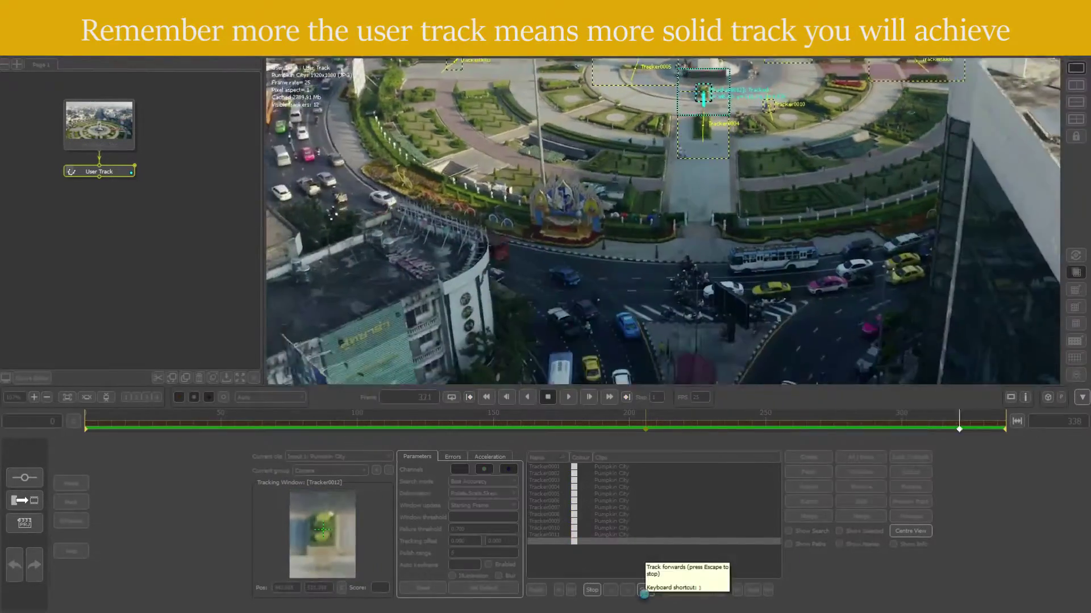
Step: Track Tracker0012 through the clip, then place Tracker0013 on the left-side lawn and track it both ways
left_click(645, 591)
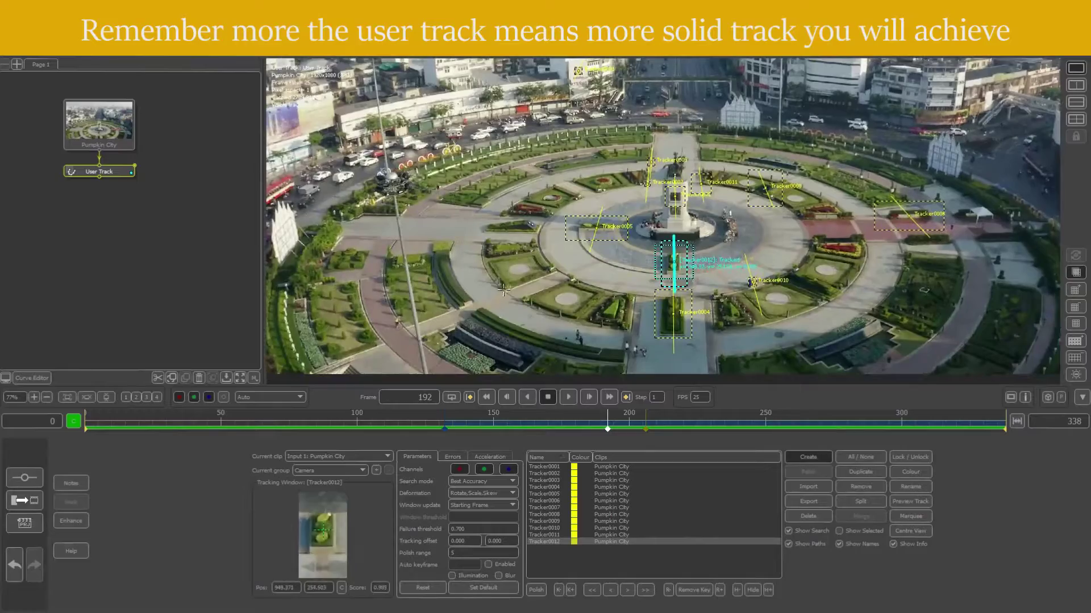
left_click(504, 289, "ctrl")
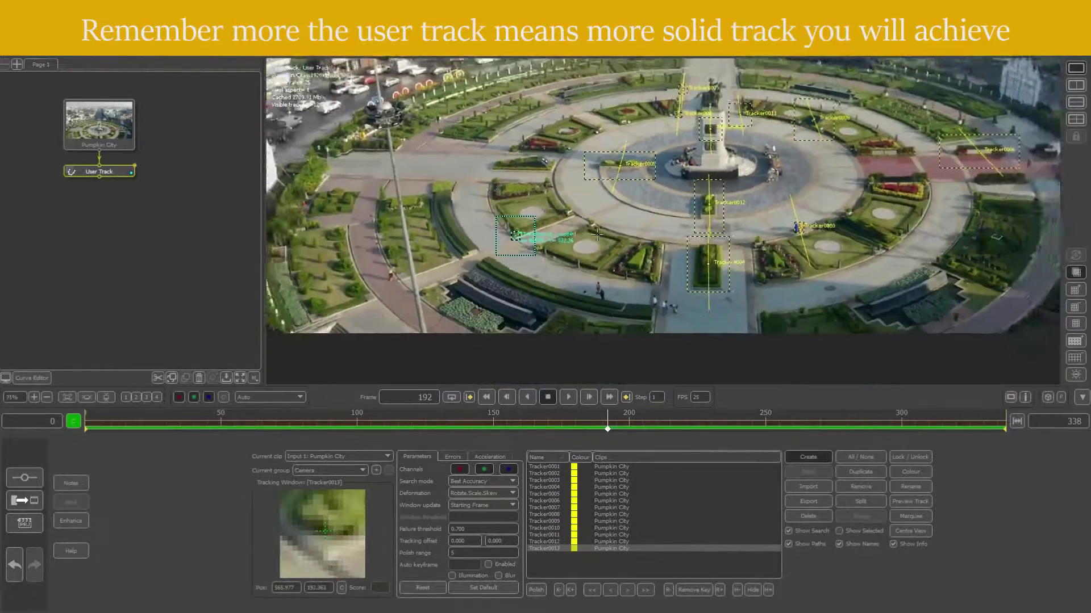
key("shift+Left")
key("shift+Right")
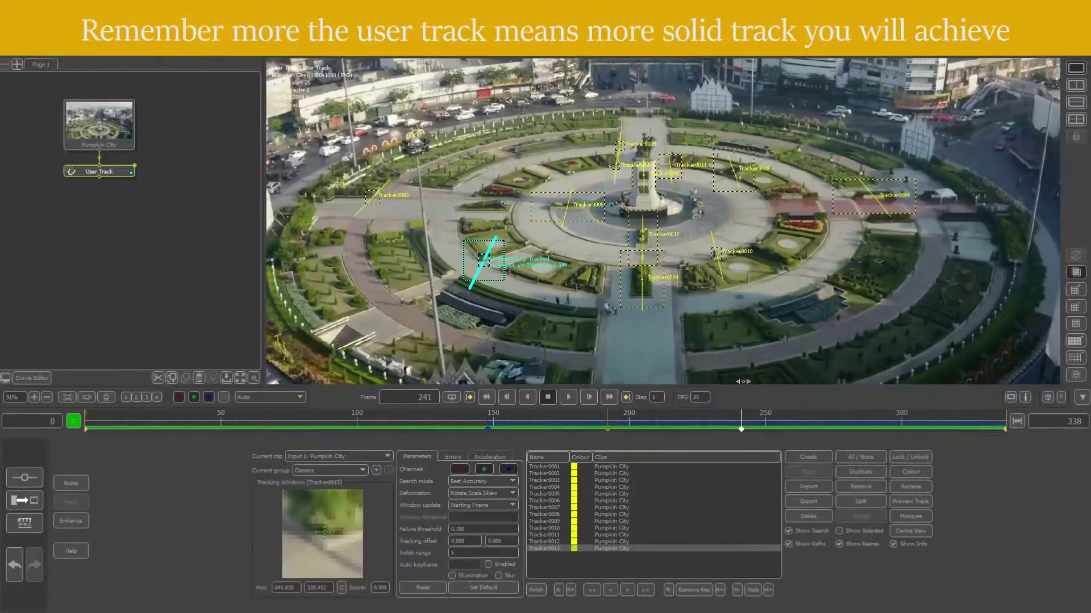
Step: Place Tracker0014 on a dark pavement spot, widen its pattern area, and track it backward
left_click(803, 459)
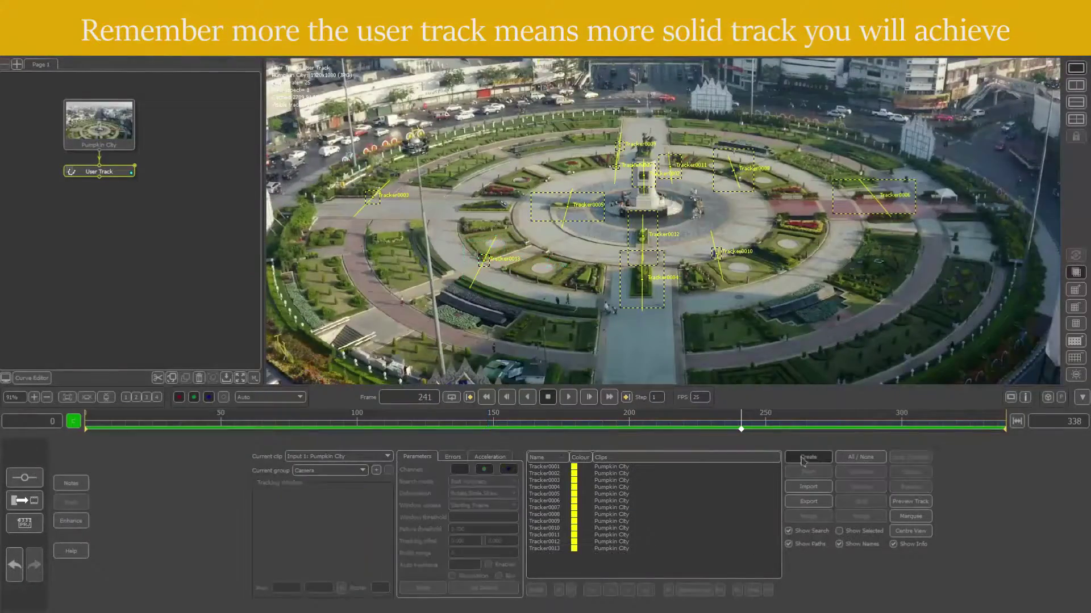
scroll(722, 296, "up", 3)
scroll(682, 290, "up", 3)
left_click(629, 302)
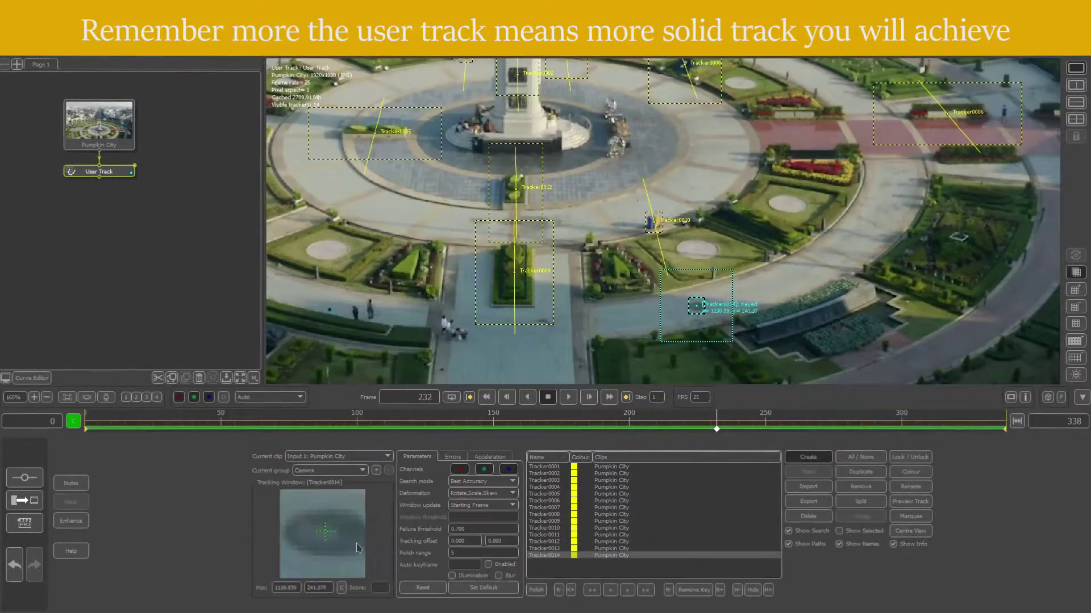
left_click_drag(653, 281, 643, 291)
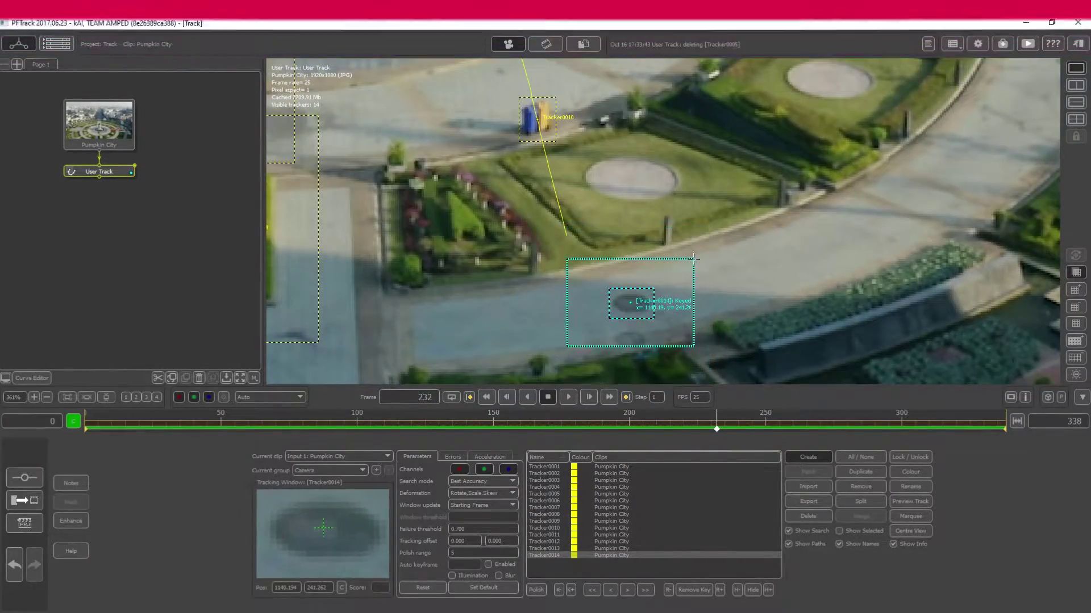
scroll(767, 93, "down", 7)
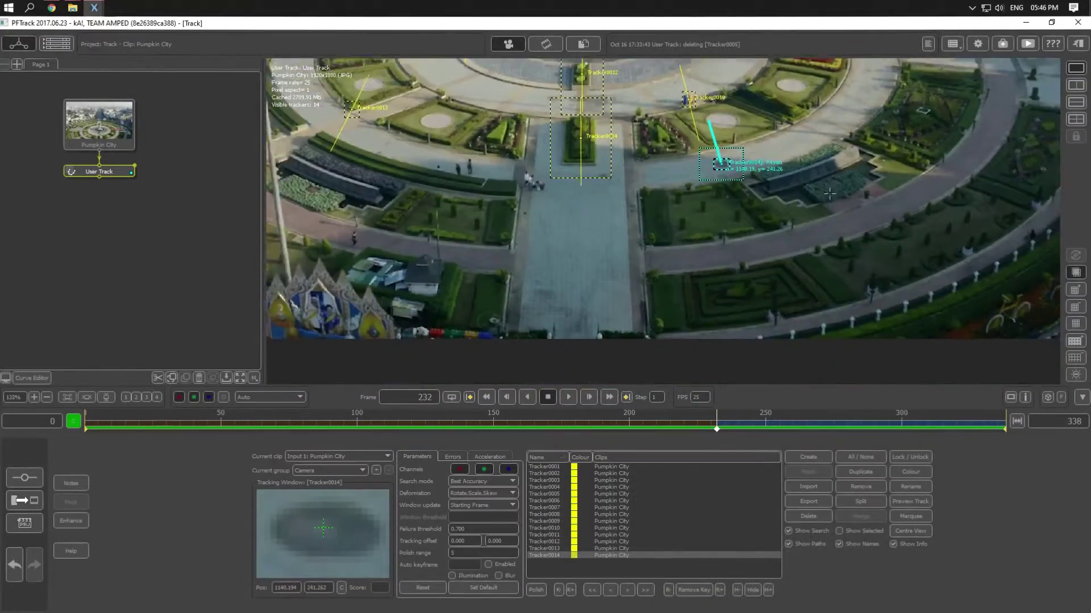
left_click(592, 590)
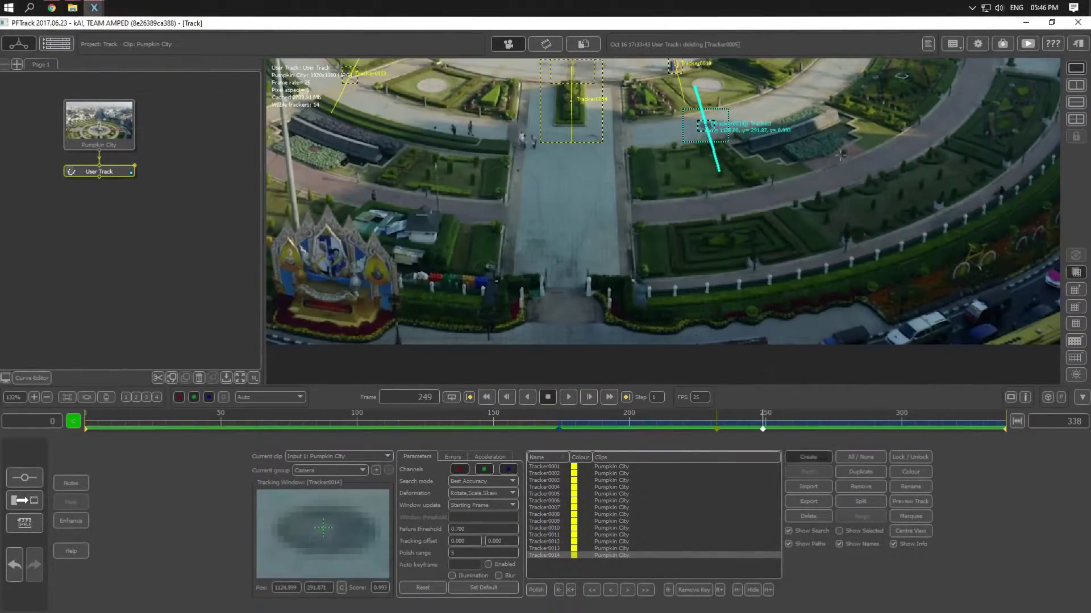
Step: Place Tracker0015 on a hedge feature and track it backward
left_click(840, 154)
scroll(841, 155, "up", 3)
scroll(841, 170, "down", 5)
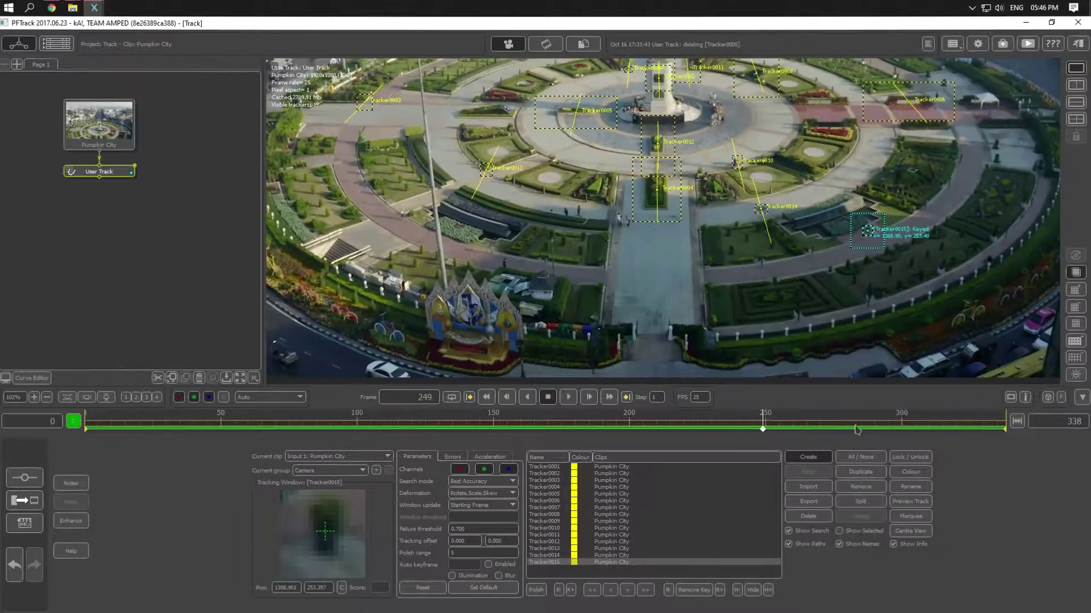
left_click(592, 590)
Step: Return to frame 154 and place Tracker0016 on the red flower bed edge, tracking it forward
scroll(761, 130, "up", 2)
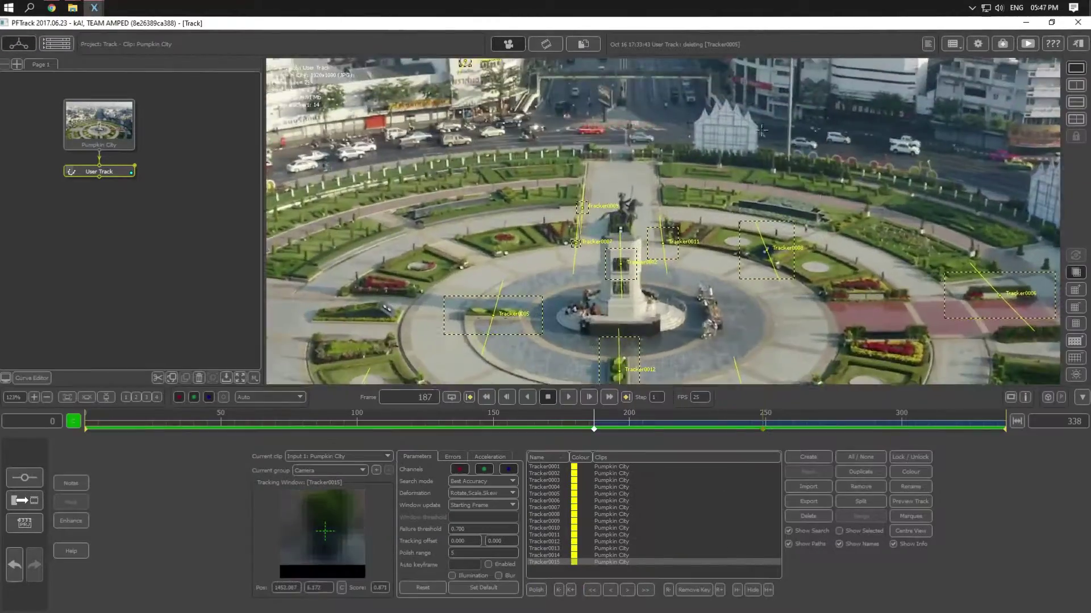
scroll(761, 130, "down", 4)
left_click_drag(593, 418, 504, 417)
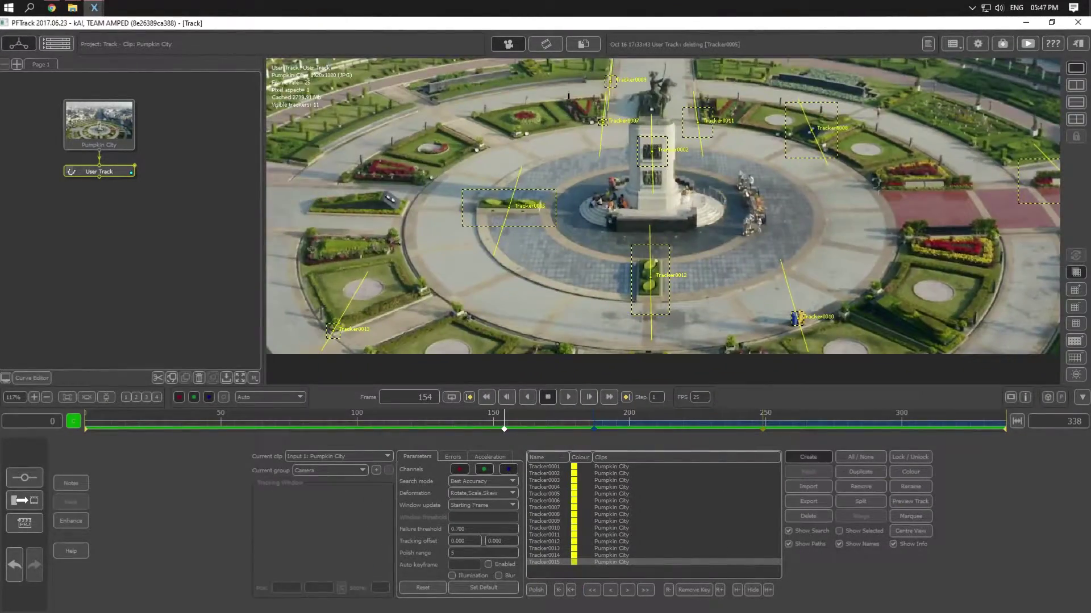
left_click(878, 185)
scroll(877, 185, "up", 3)
scroll(901, 193, "up", 2)
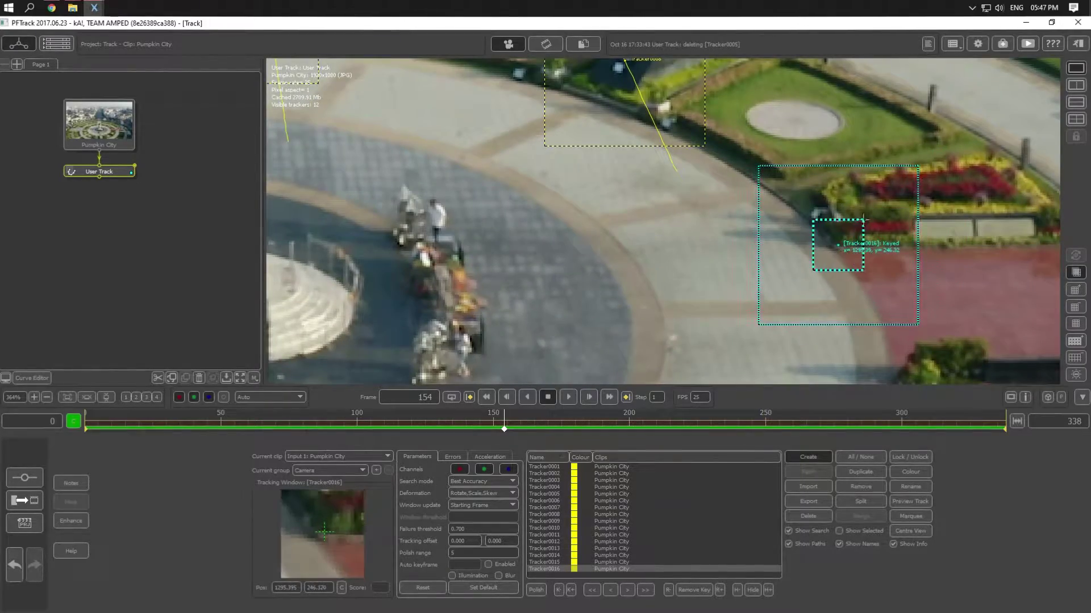
scroll(900, 193, "down", 6)
left_click(644, 590)
scroll(866, 264, "up", 8)
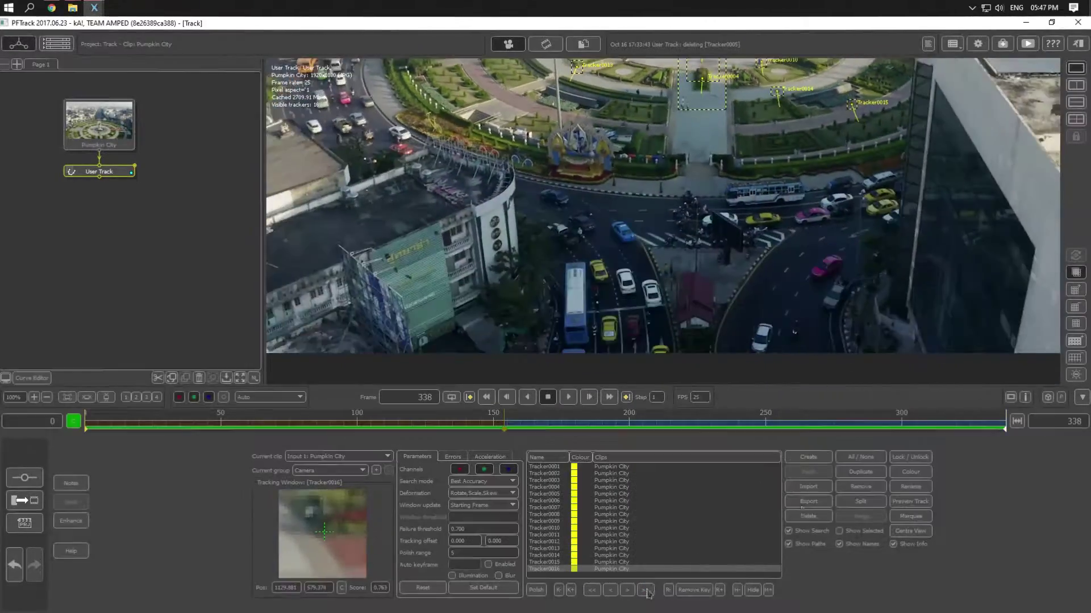
scroll(863, 261, "down", 3)
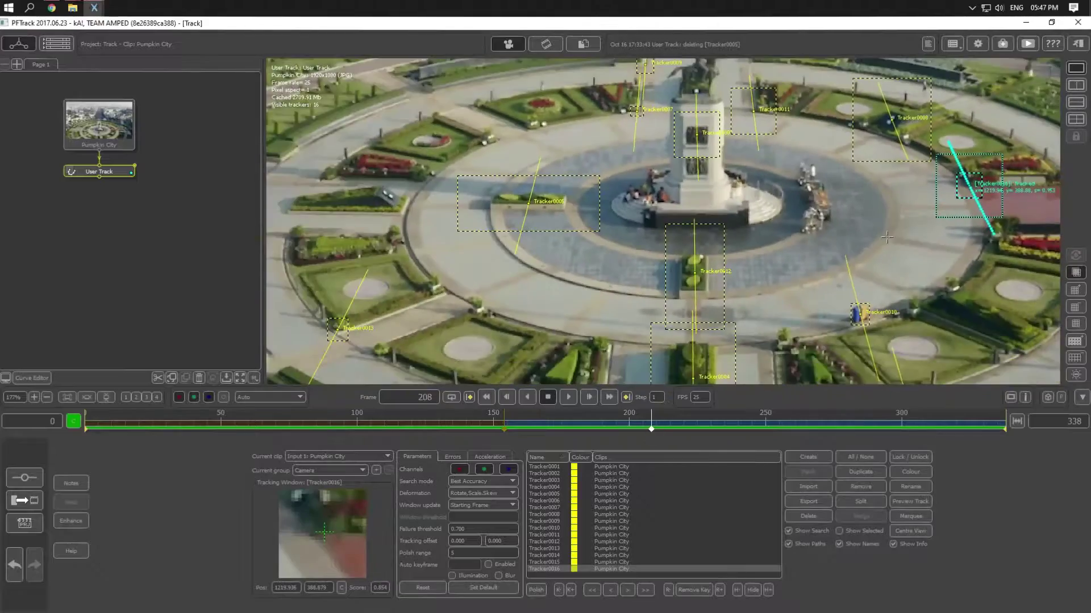
scroll(856, 256, "down", 3)
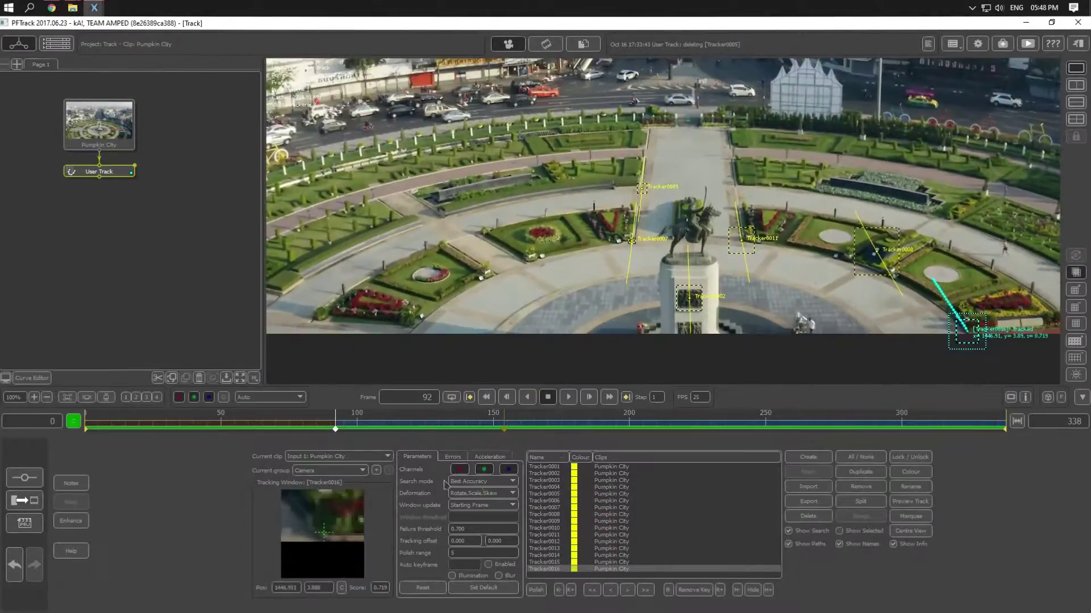
Step: Delete the unreliable Tracker0016 and place a replacement at the monument base with a wide pattern strip
left_click(357, 429)
left_click(808, 516)
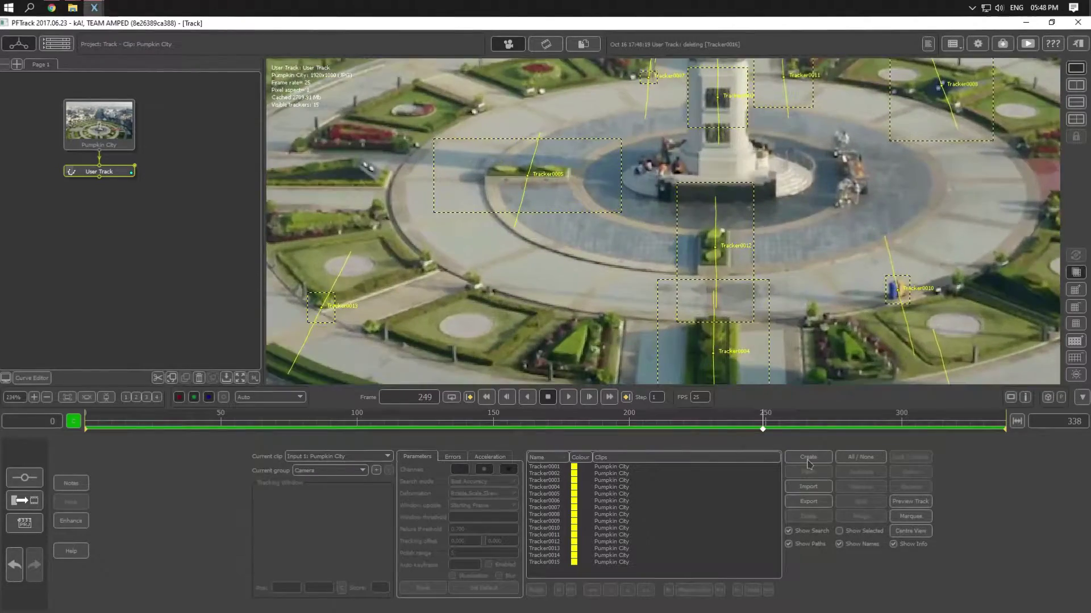
left_click(808, 457)
left_click(713, 201)
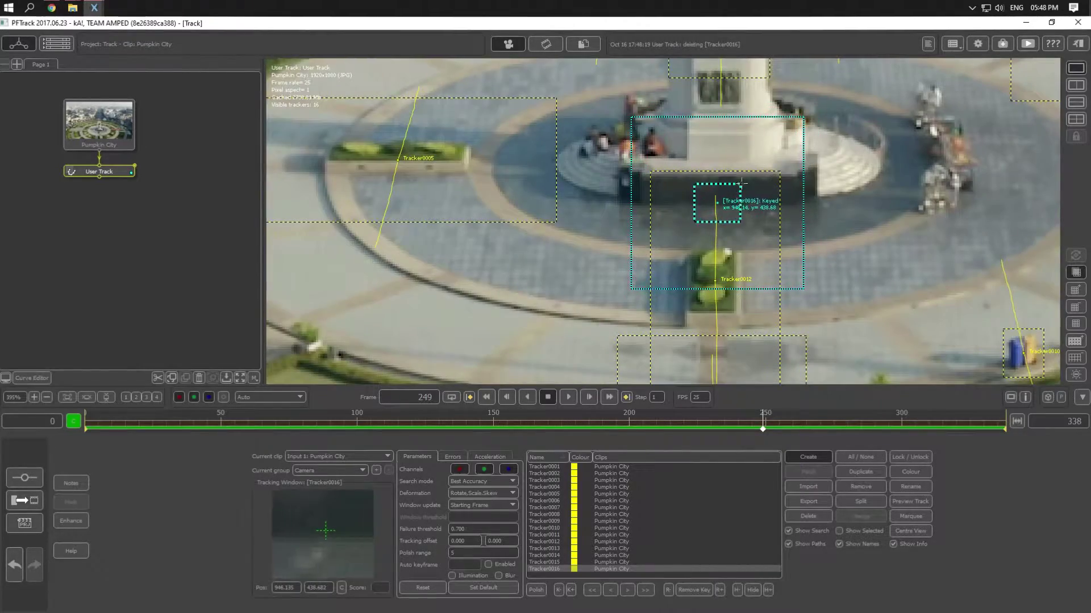
left_click_drag(741, 182, 813, 169)
Step: Track the new Tracker0016 forward to the end and backward to frame 118, then view Tracker0015 at frame 190
scroll(742, 212, "down", 5)
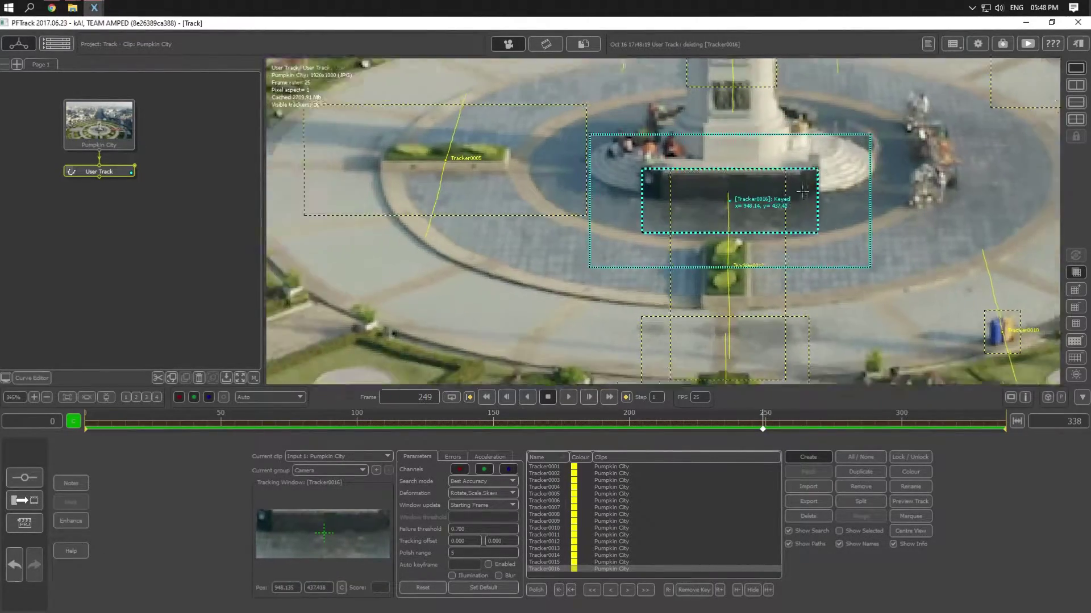
left_click(646, 591)
left_click(589, 591)
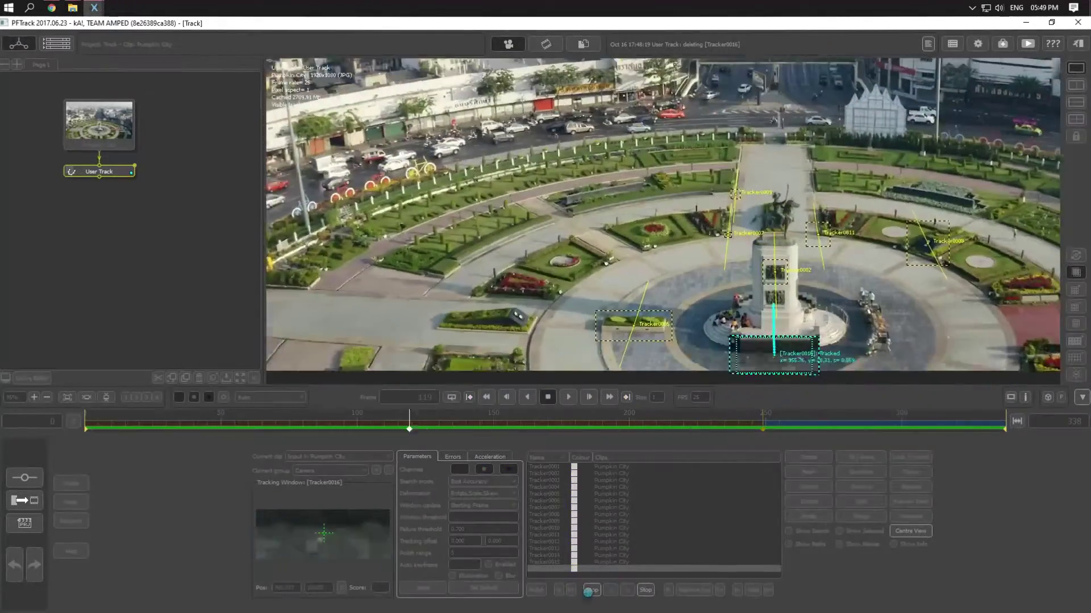
left_click(589, 591)
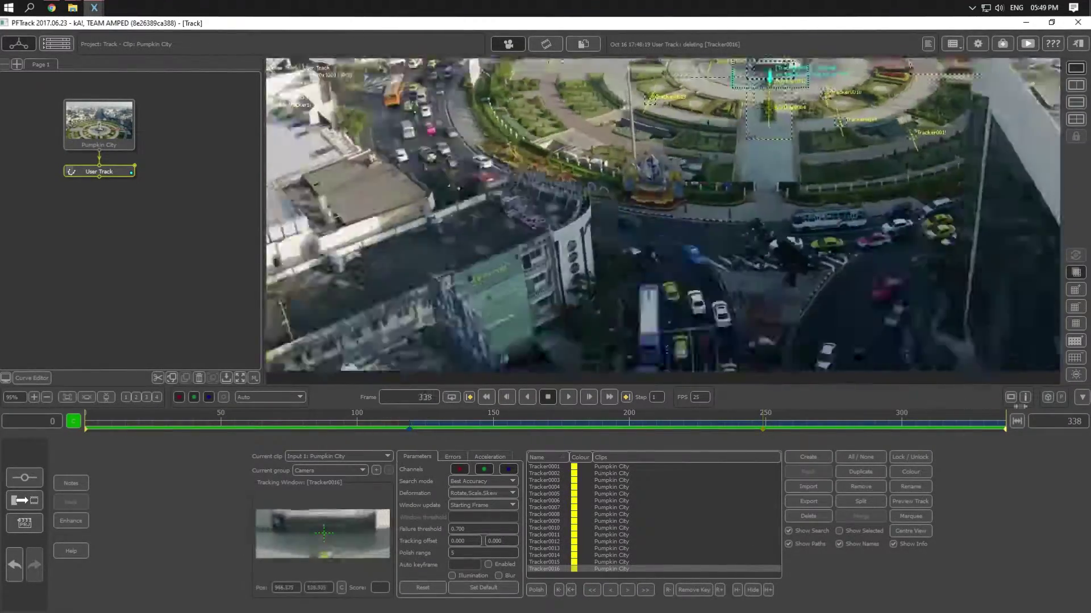
left_click(733, 562)
Step: Place Tracker0017 on the flower bed, track it forward, and review the track at frames 194, 40 and the end
scroll(916, 260, "up", 5)
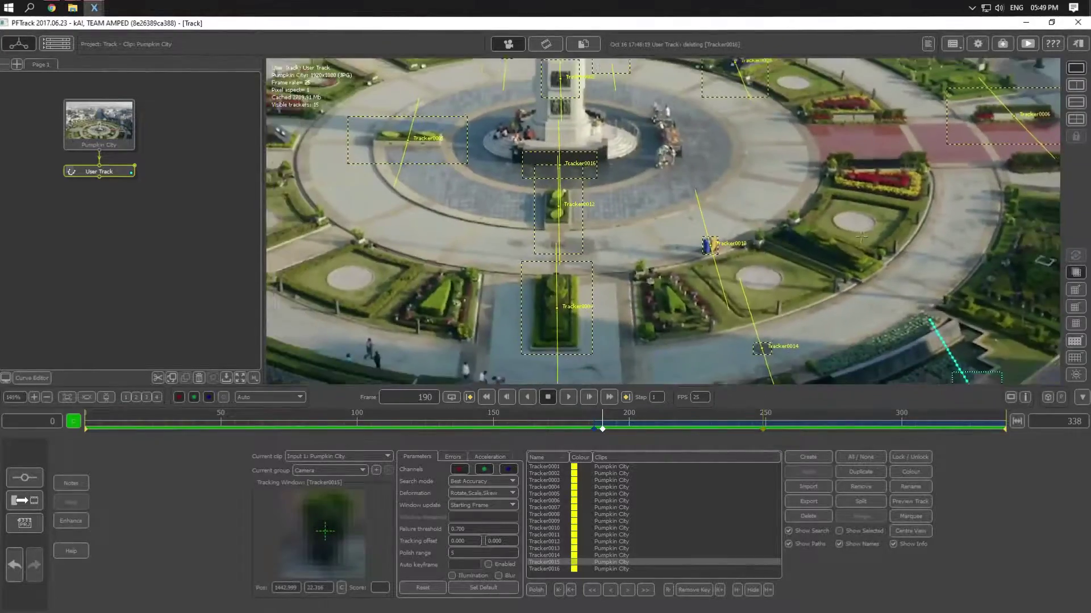
left_click(852, 221, "ctrl")
left_click(645, 591)
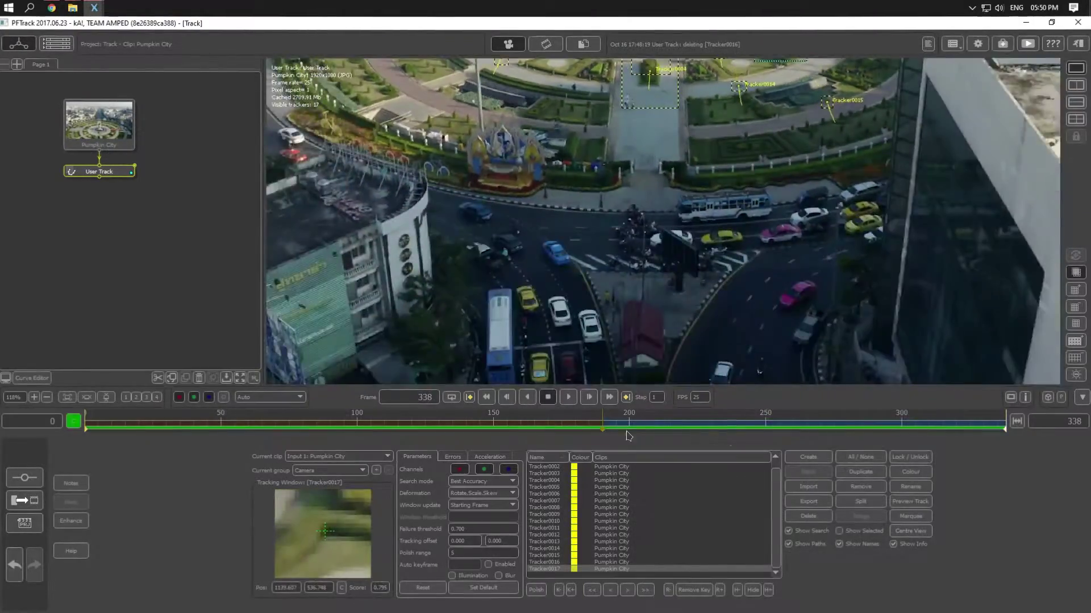
left_click_drag(628, 436, 428, 429)
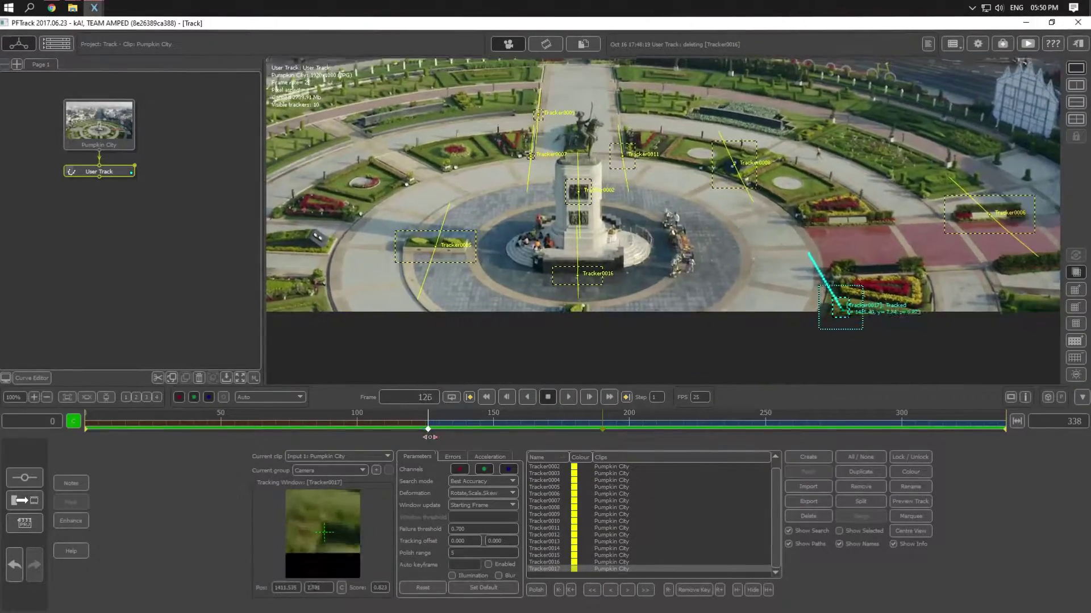
left_click(613, 429)
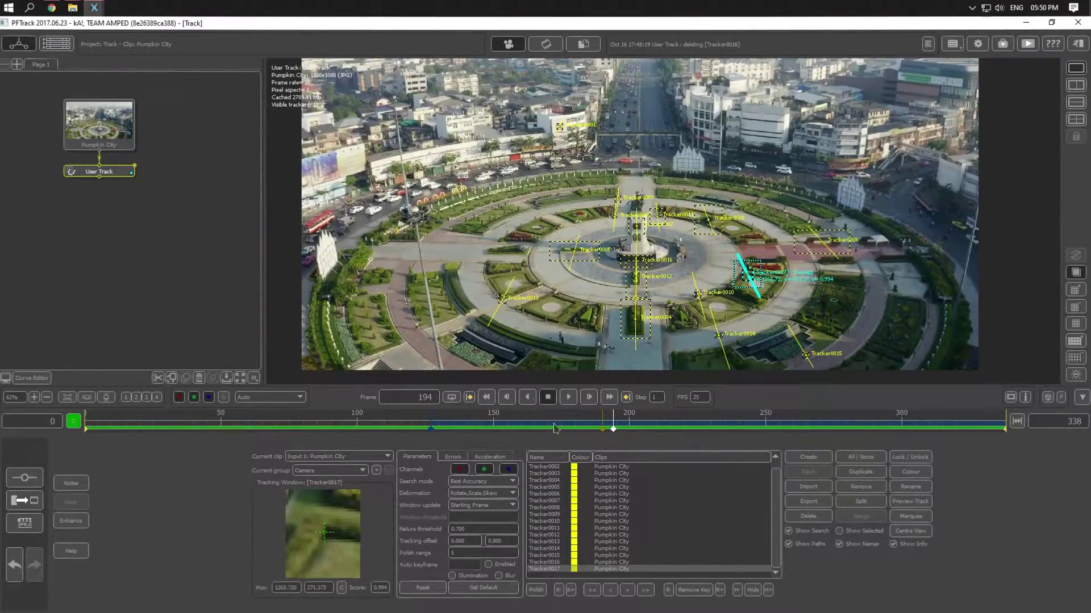
left_click_drag(553, 427, 194, 429)
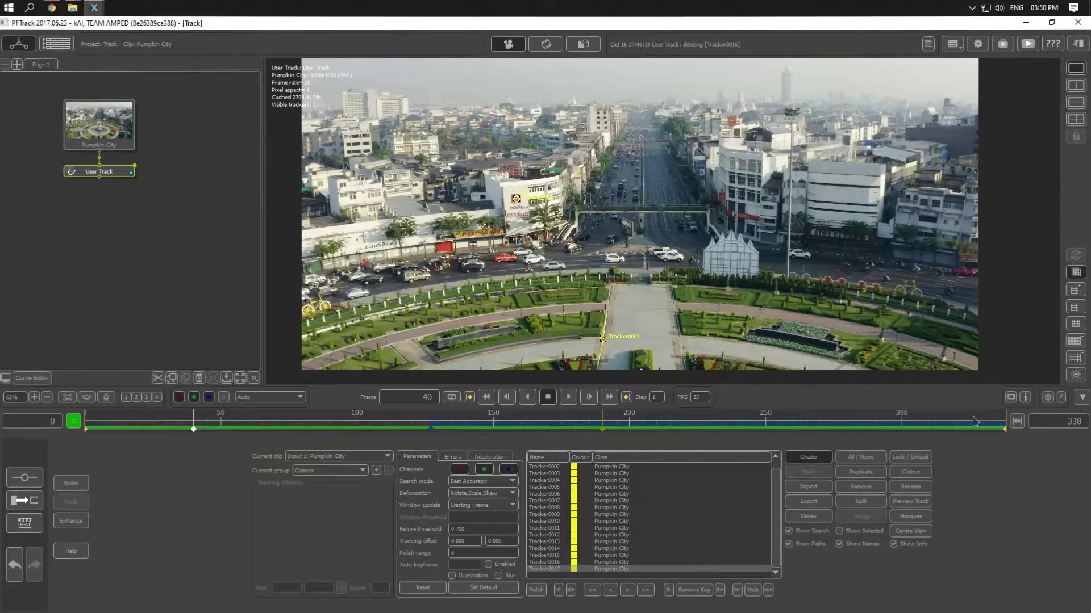
left_click_drag(969, 427, 1004, 427)
scroll(793, 234, "up", 3)
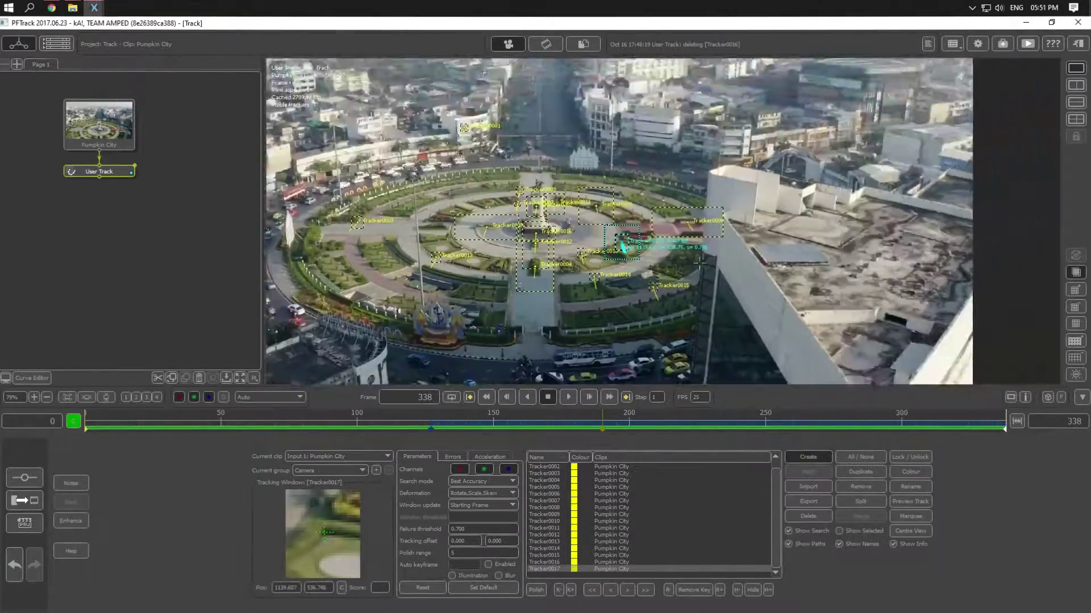
scroll(793, 234, "down", 2)
scroll(568, 273, "up", 5)
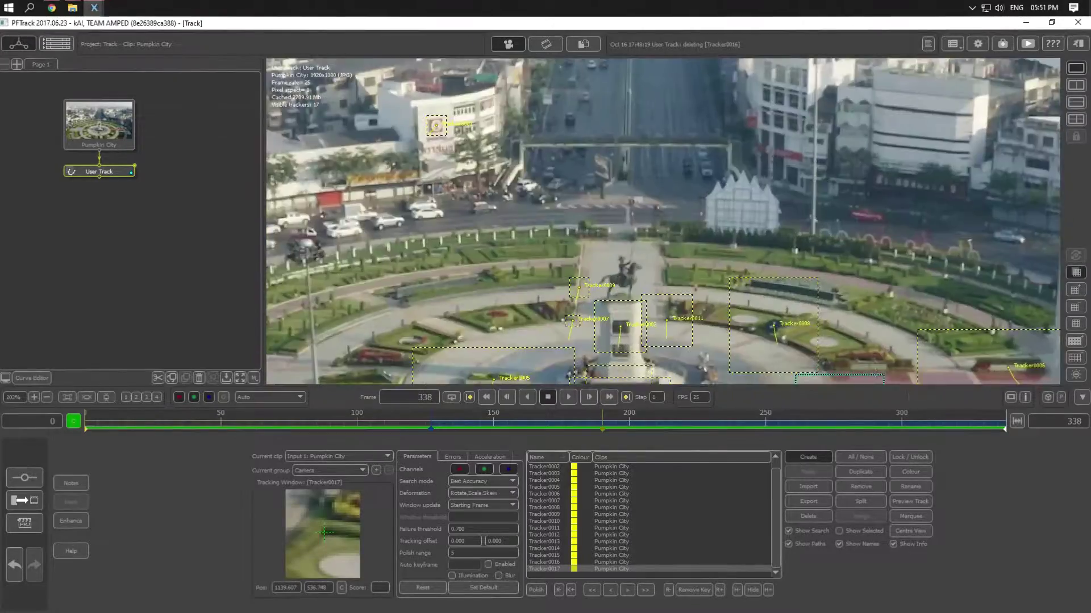
Step: Add Tracker0018 on the white roadside structure with an enlarged search area and track it backward
left_click(932, 427)
left_click(745, 226)
left_click_drag(790, 196, 809, 181)
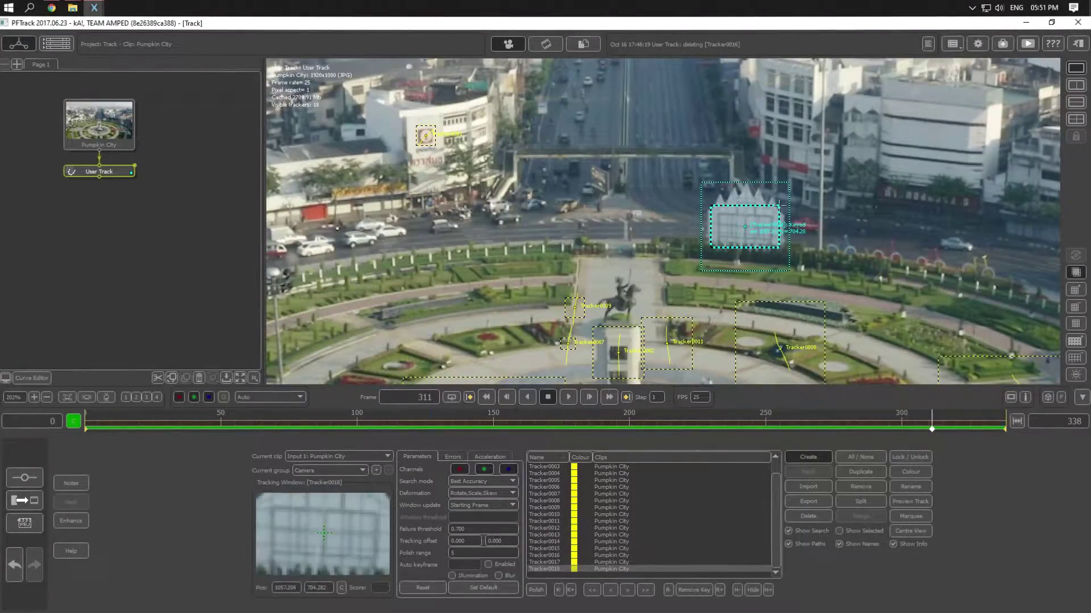
scroll(810, 180, "down", 5)
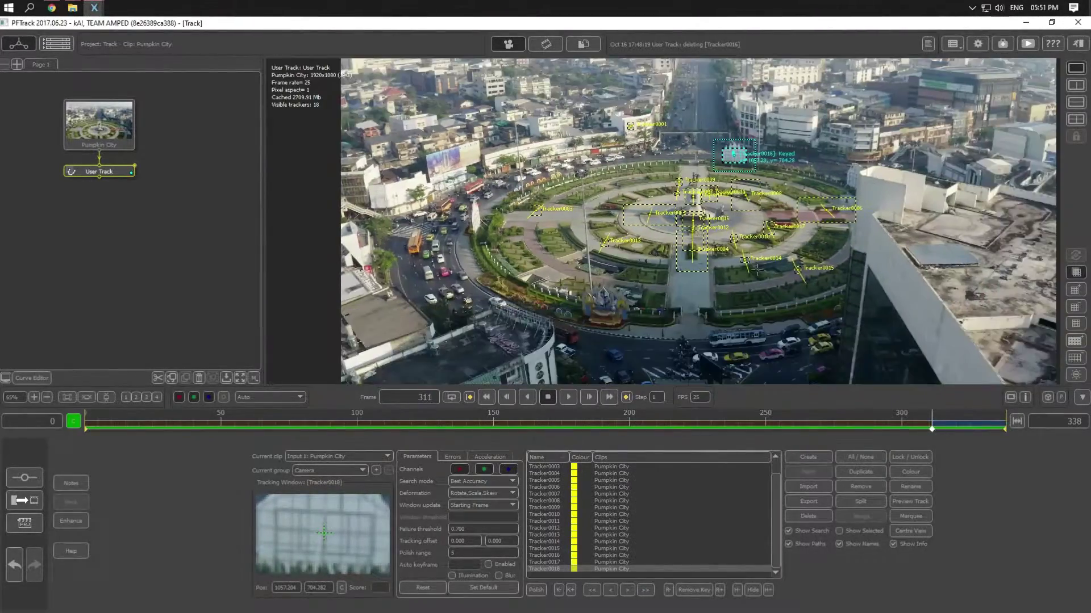
left_click(592, 590)
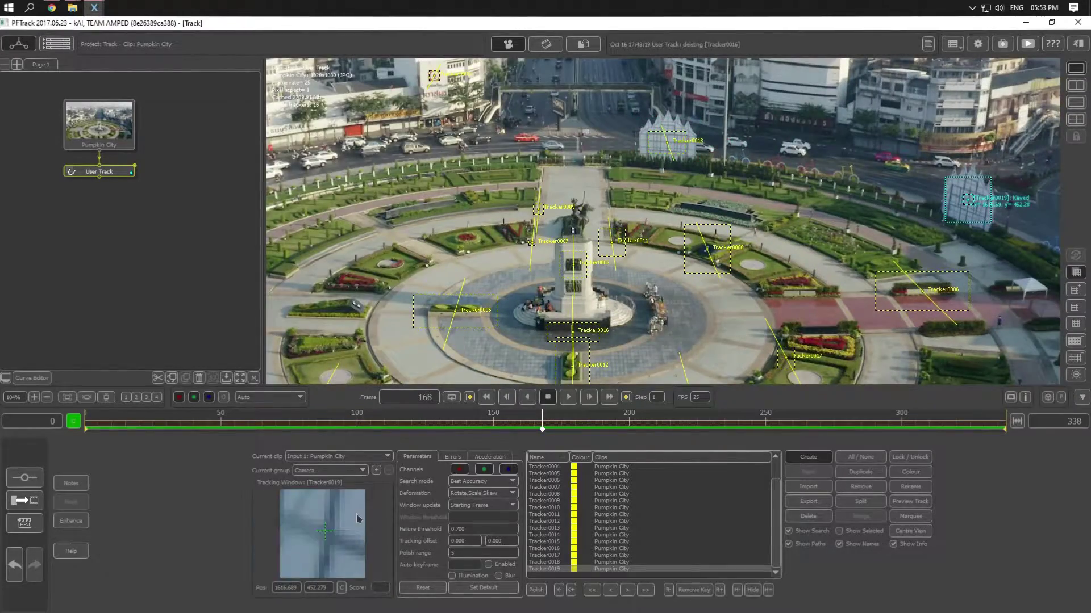
Step: Track the pavilion Tracker0019 forward through the clip and check it at an early frame
scroll(358, 518, "down", 3)
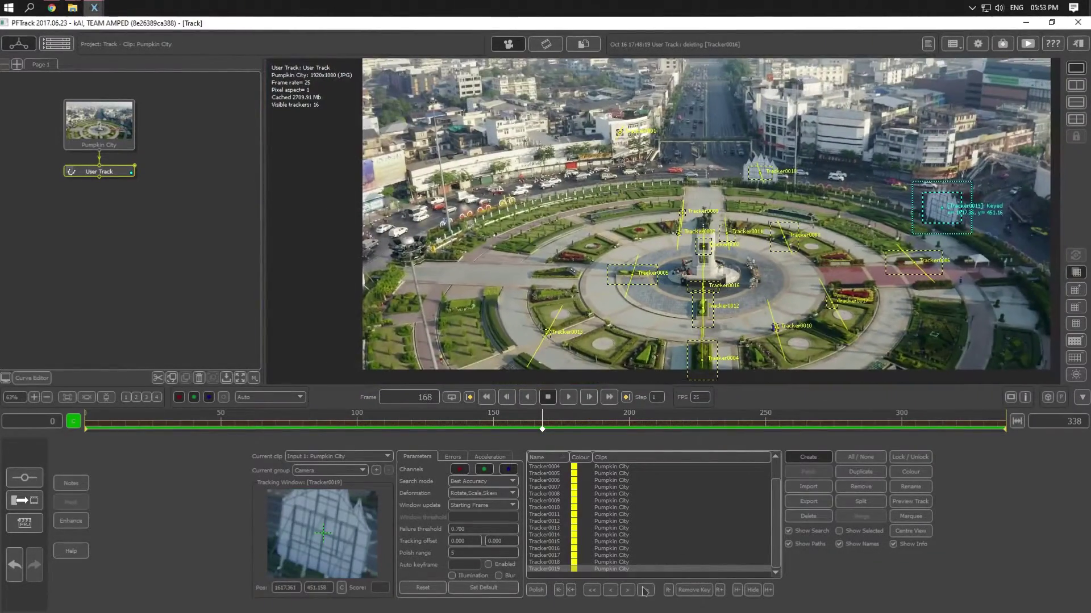
left_click(644, 592)
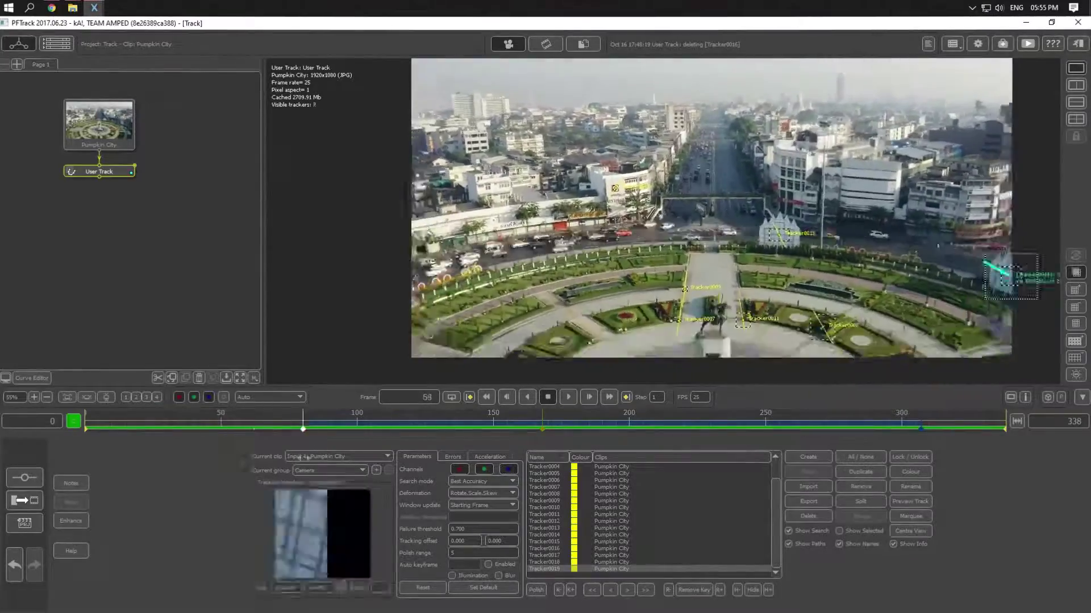
left_click(186, 429)
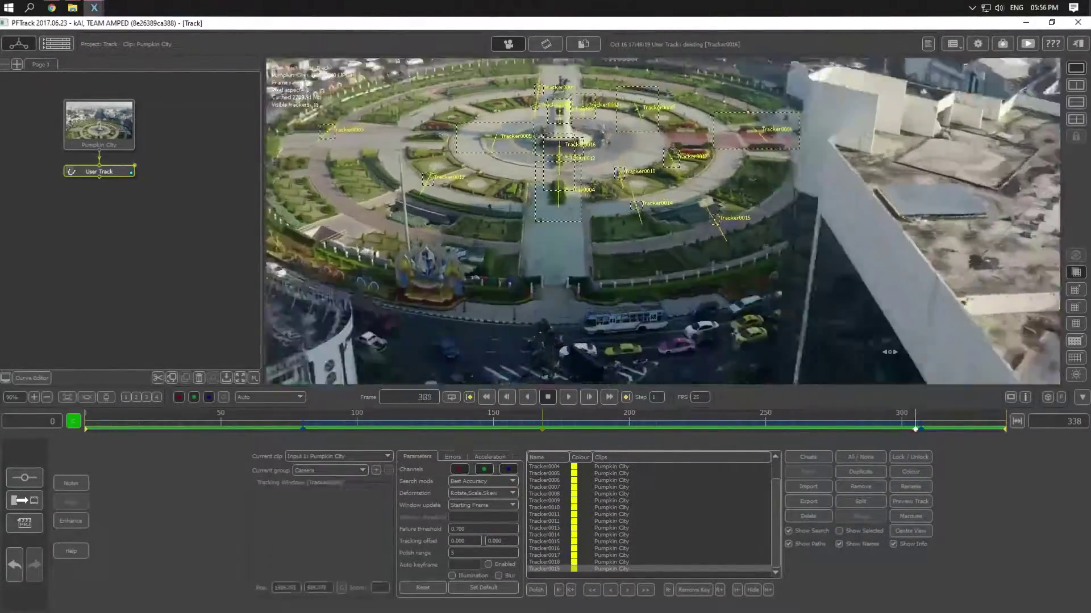
scroll(756, 180, "up", 5)
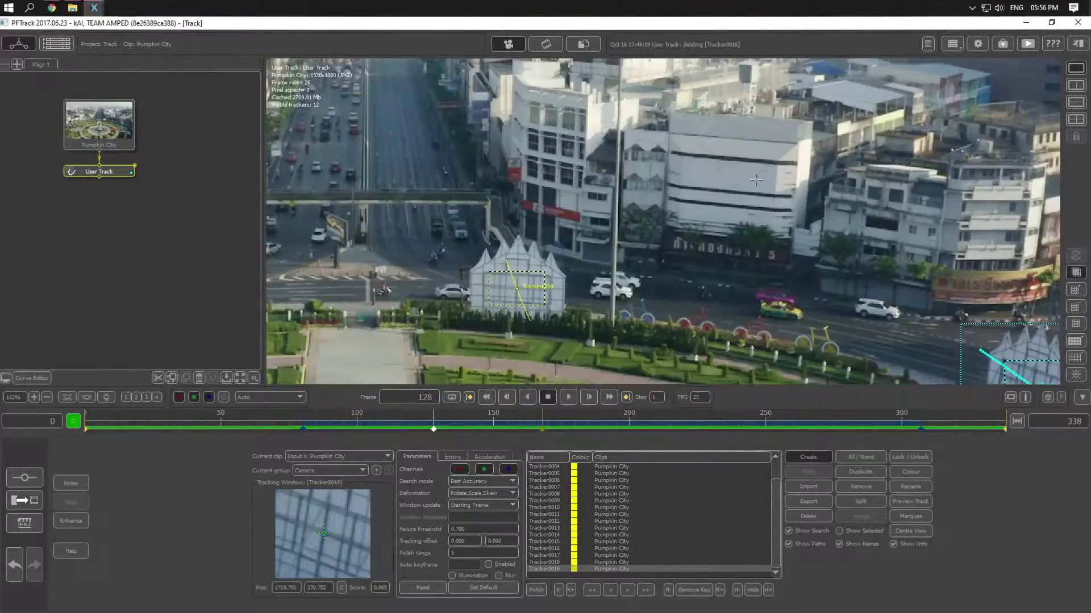
Step: Delete the unwanted extra tracker and track Tracker0020 on the white building back to the start
left_click(808, 515)
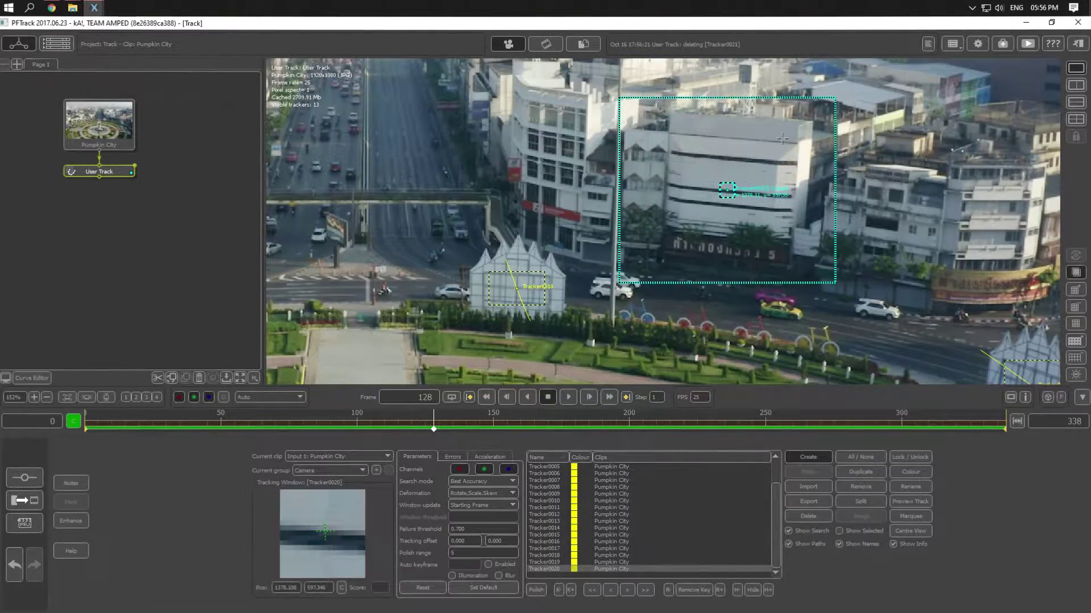
scroll(738, 189, "down", 3)
scroll(739, 189, "down", 3)
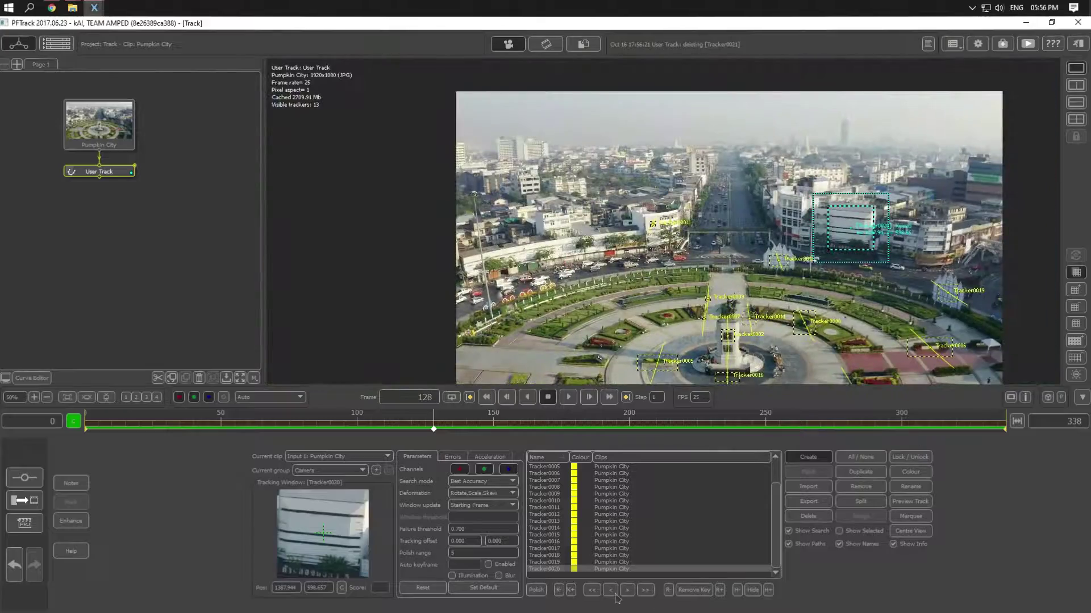
left_click(593, 590)
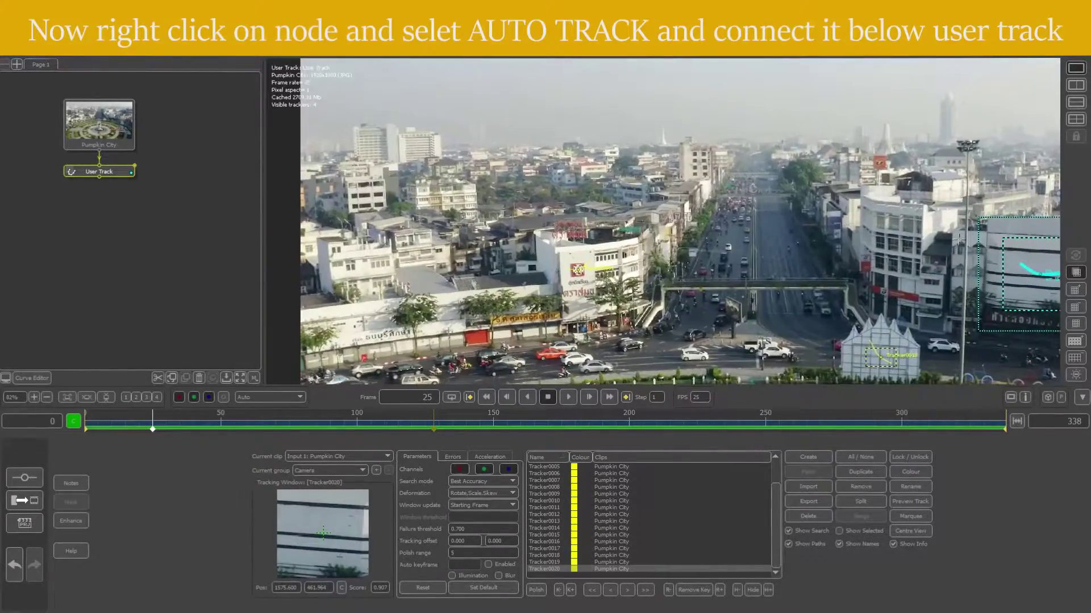
Step: Add an Auto Track node beneath User Track from its Tracking context menu
scroll(780, 217, "down", 5)
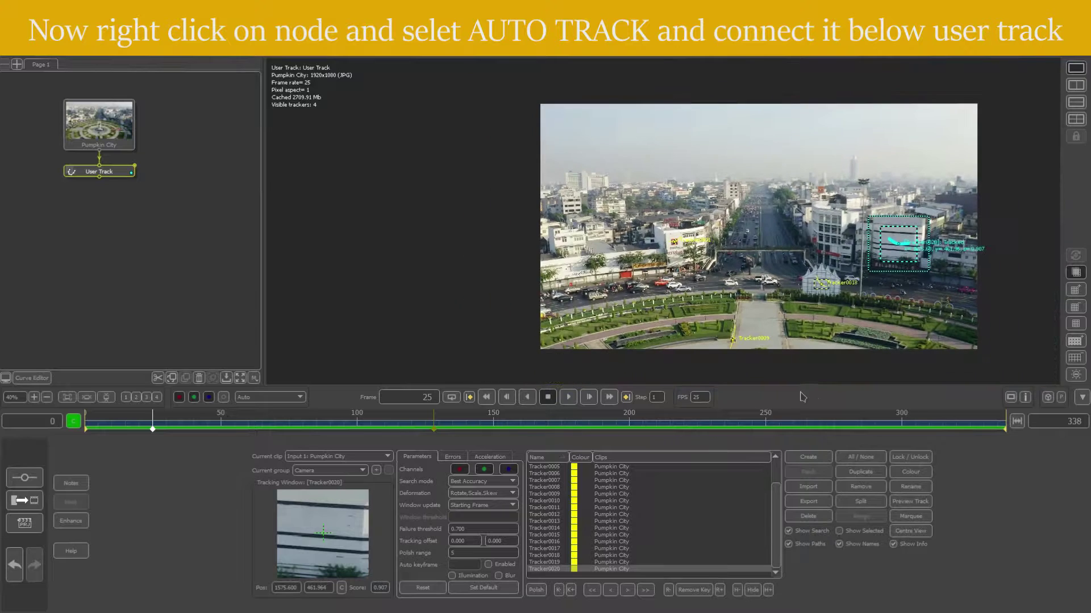
right_click(118, 172)
mouse_move(148, 184)
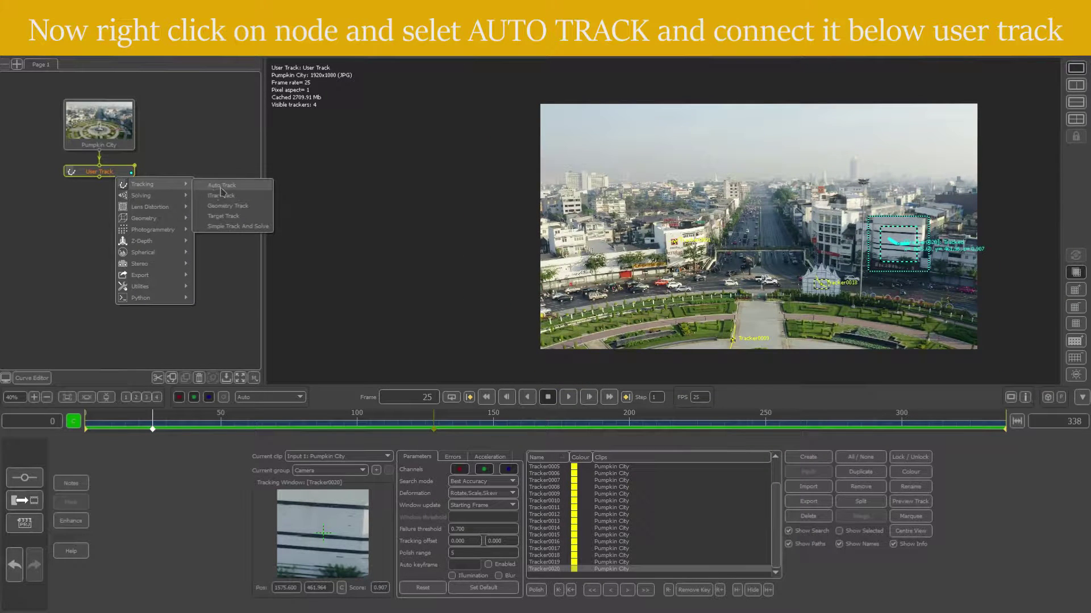
left_click(221, 187)
scroll(713, 314, "up", 1)
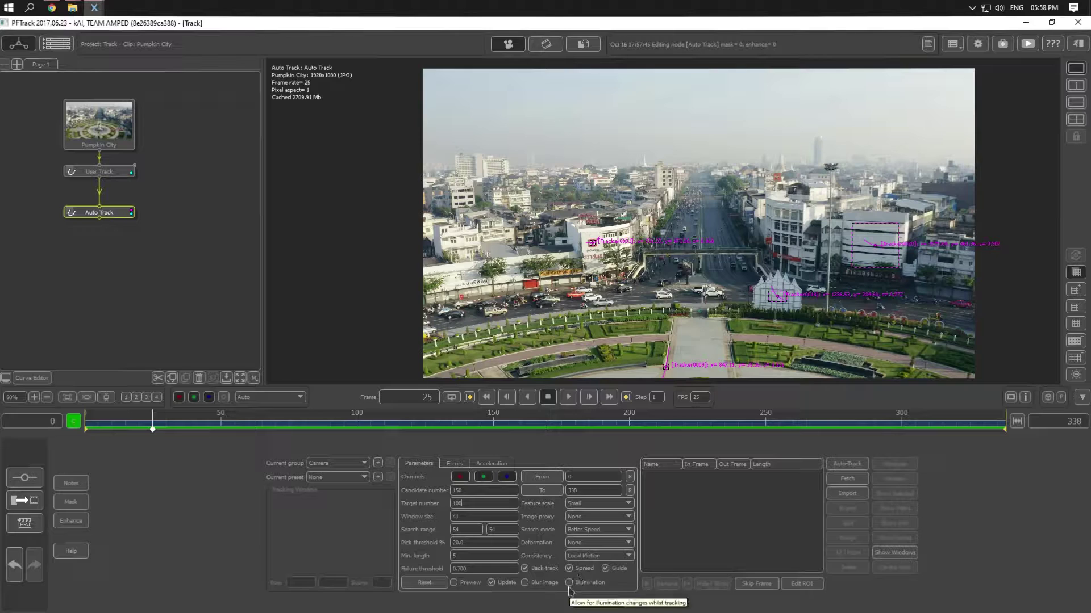
Step: Set search mode to Better Accuracy, deformation to Rotate,Scale,Skew, minimum length 20, and run Auto-Track
left_click(603, 530)
left_click(602, 542)
left_click(595, 546)
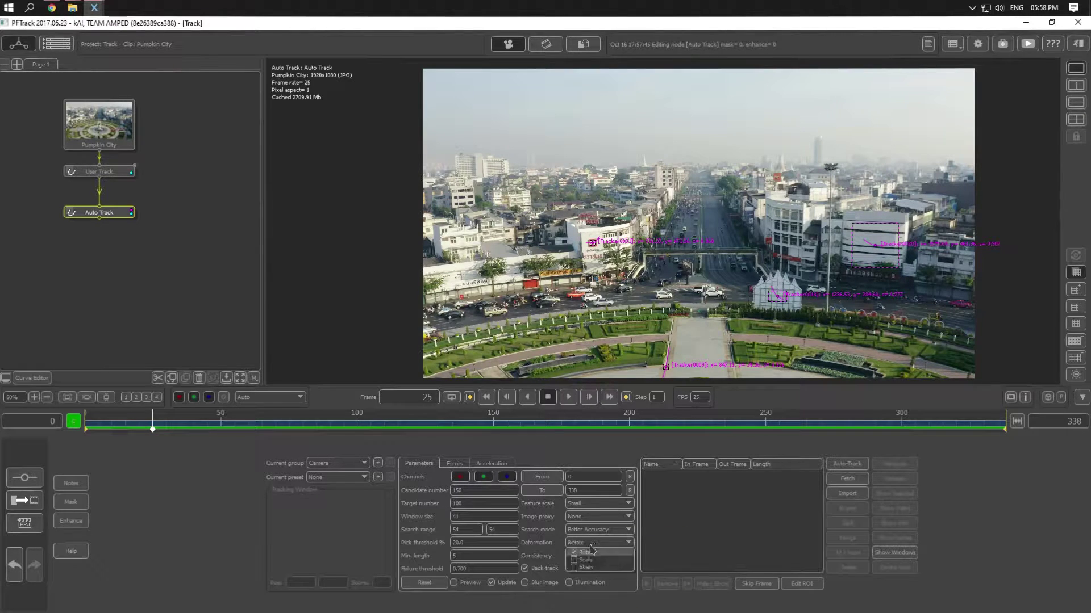
left_click(585, 568)
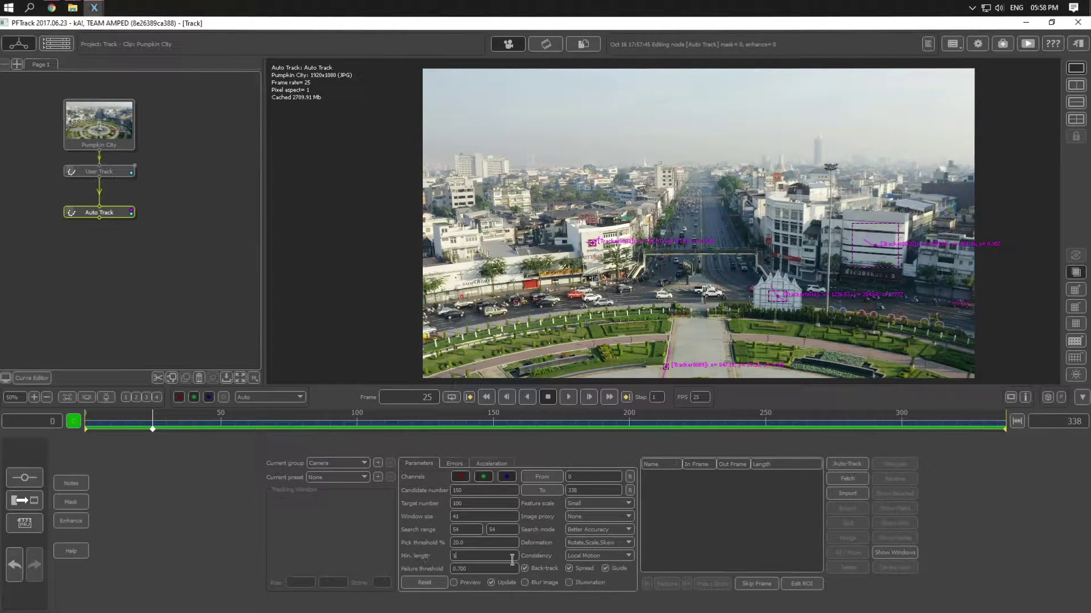
type("20")
left_click(852, 469)
key("Tab")
type("2")
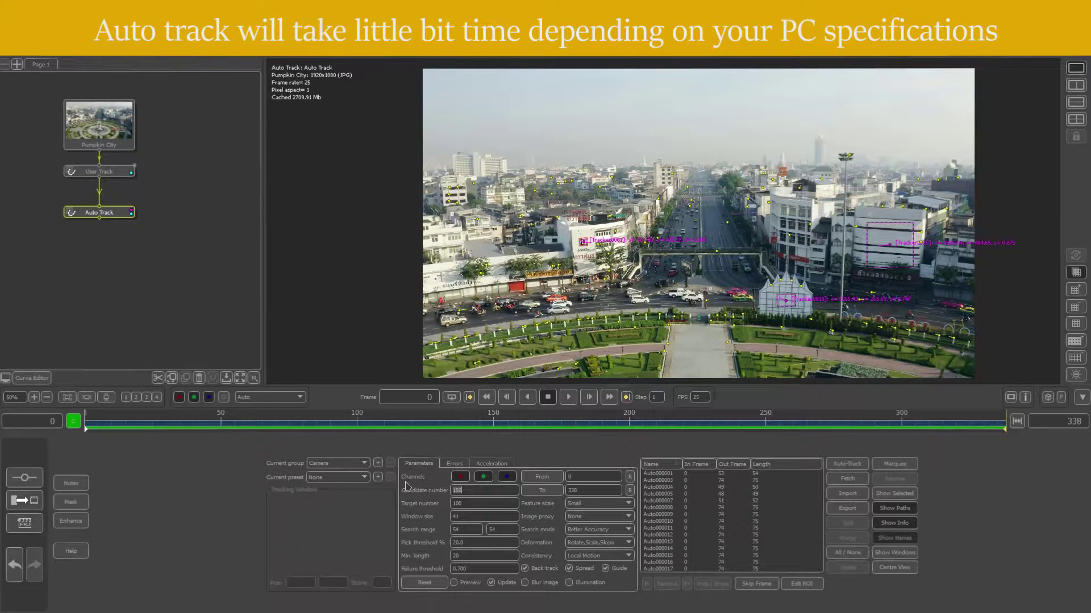
Step: Change Candidate number to 250 and Target number to 150, then rerun Auto-Track
type("0")
double_click(478, 502)
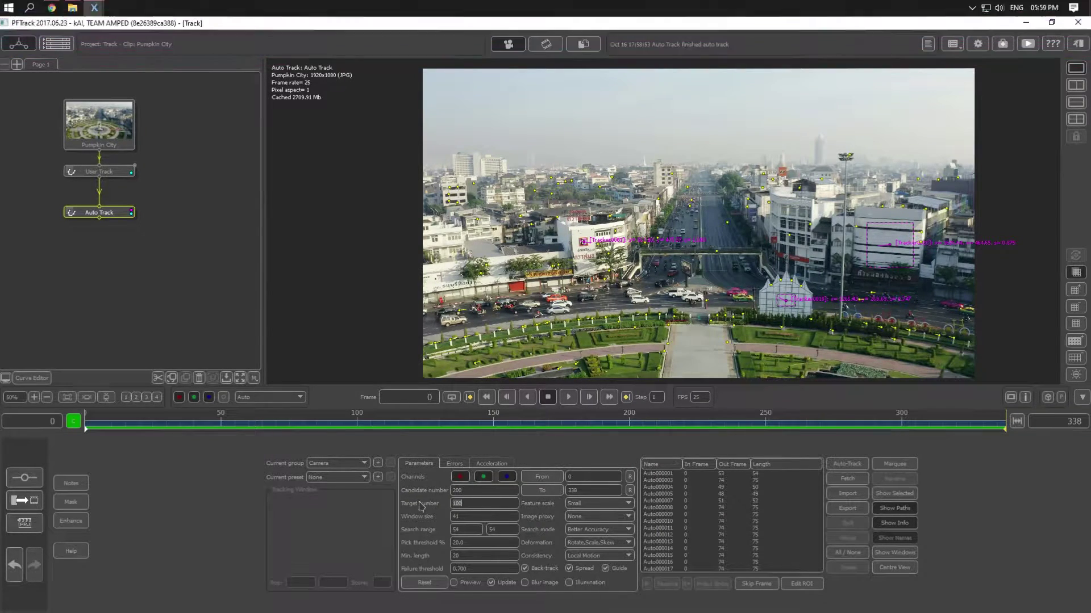
type("150")
left_click_drag(688, 357, 664, 360)
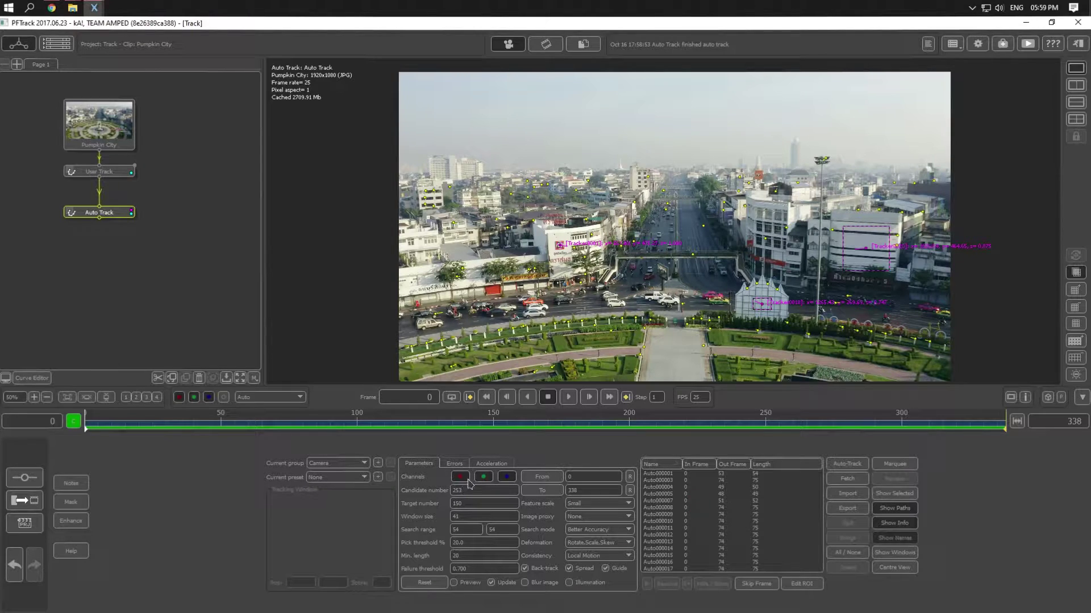
key("BackSpace")
type("0")
left_click(841, 465)
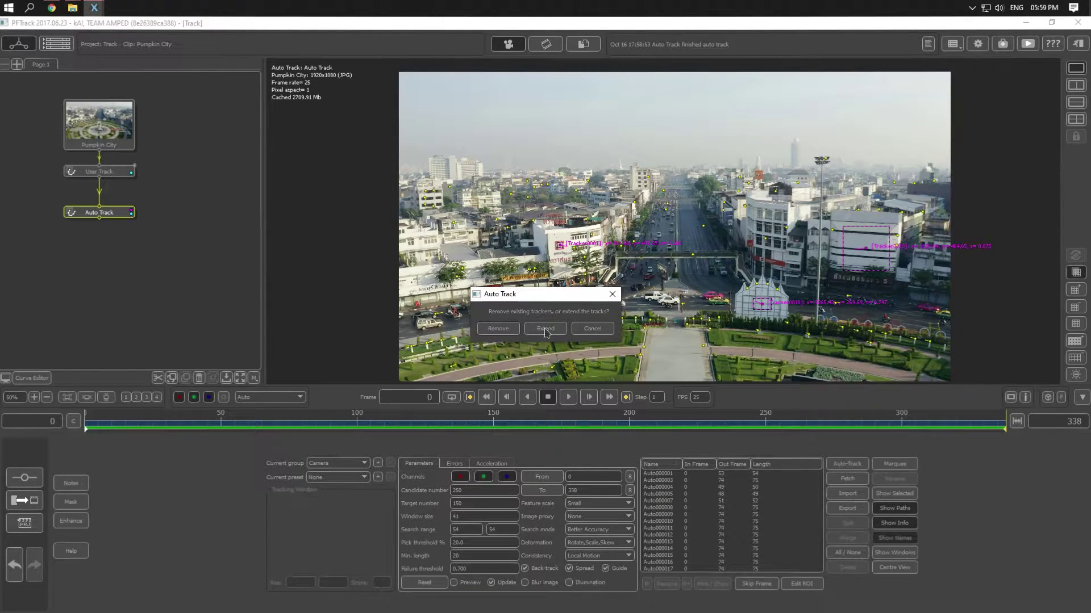
Step: Choose Extend to keep existing trackers, then review the auto tracks at frames 313 and 300
left_click(545, 329)
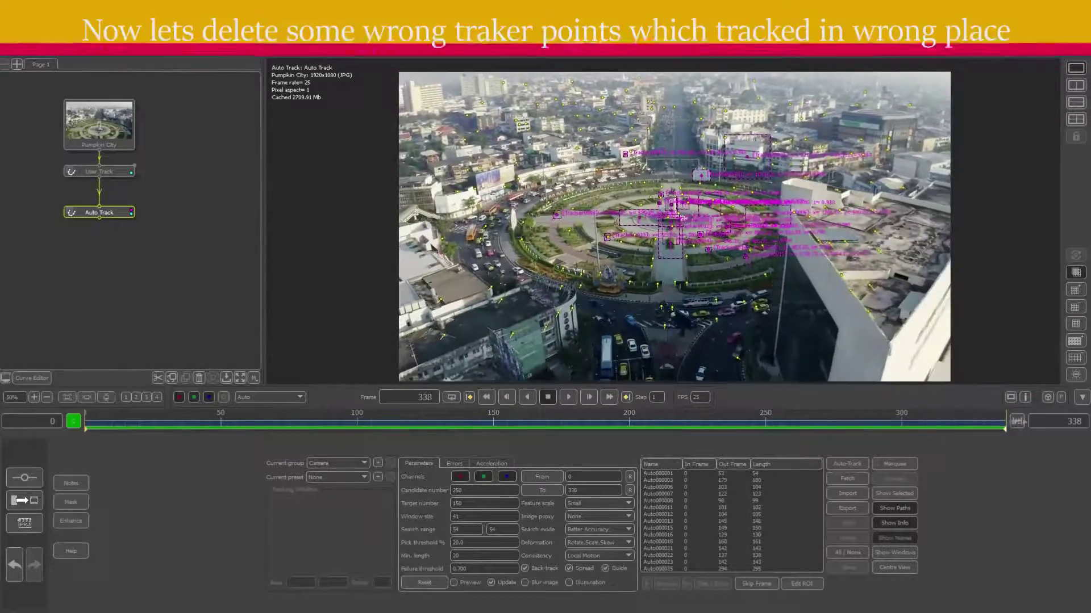
left_click_drag(1004, 429, 848, 436)
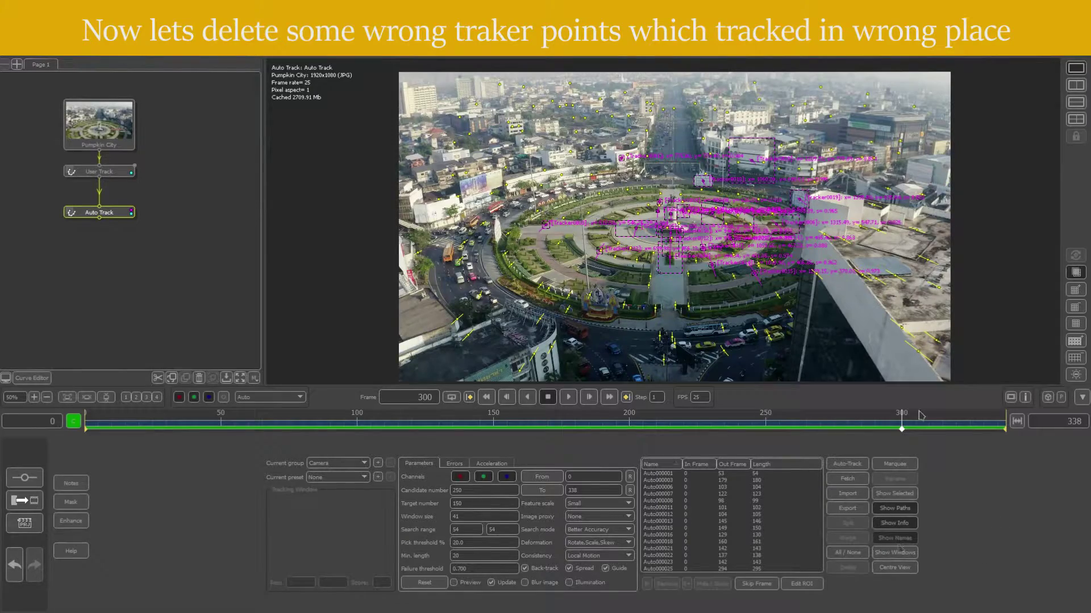
left_click_drag(953, 427, 896, 423)
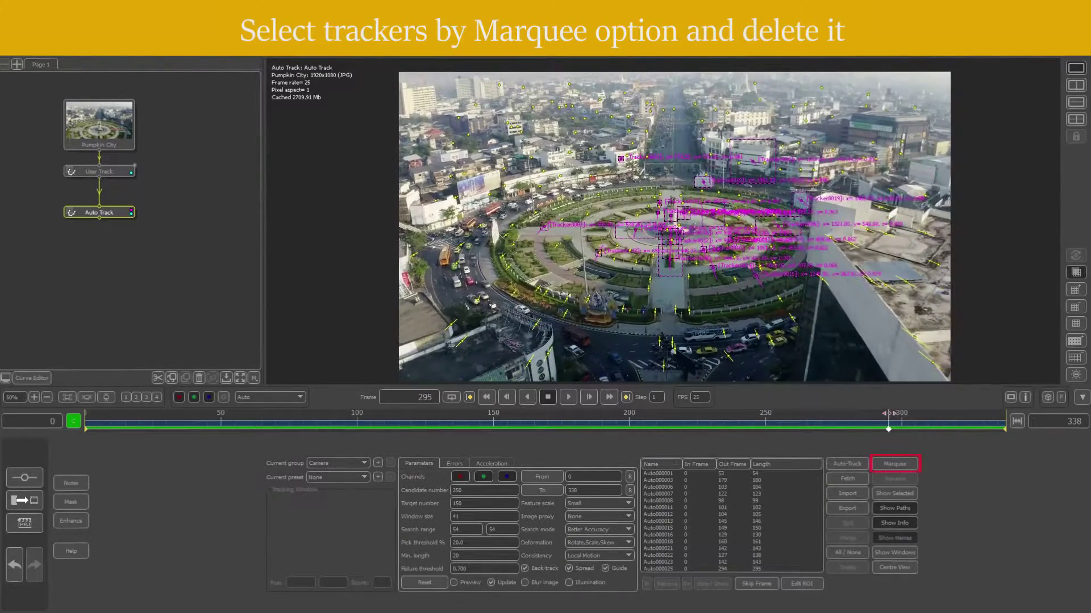
Step: Delete Auto000929 and other trackers stuck on moving objects, including two on the right of the footage
left_click(897, 465)
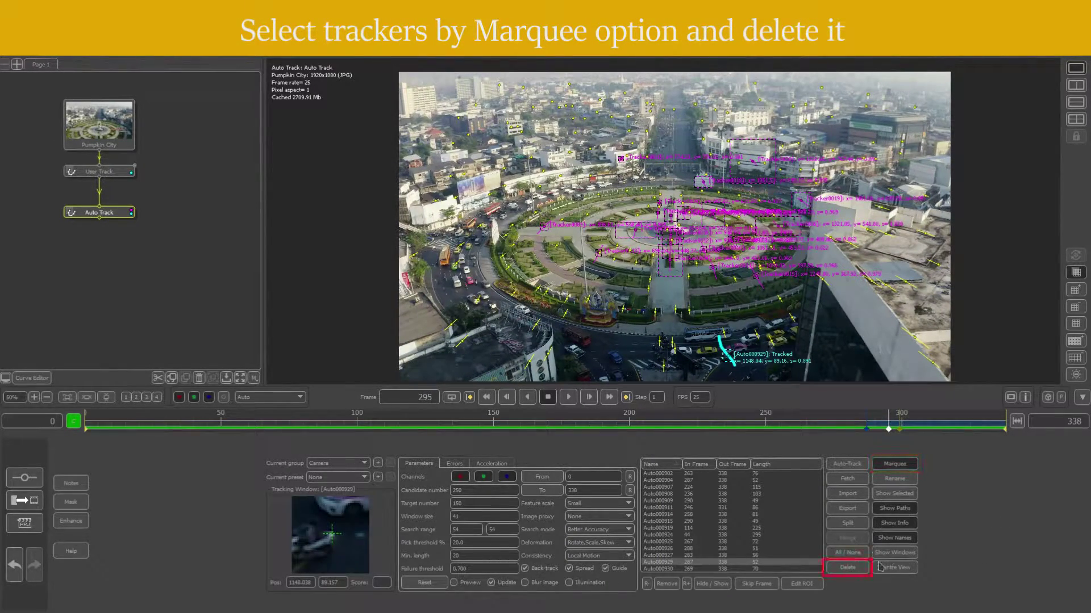
left_click(849, 568)
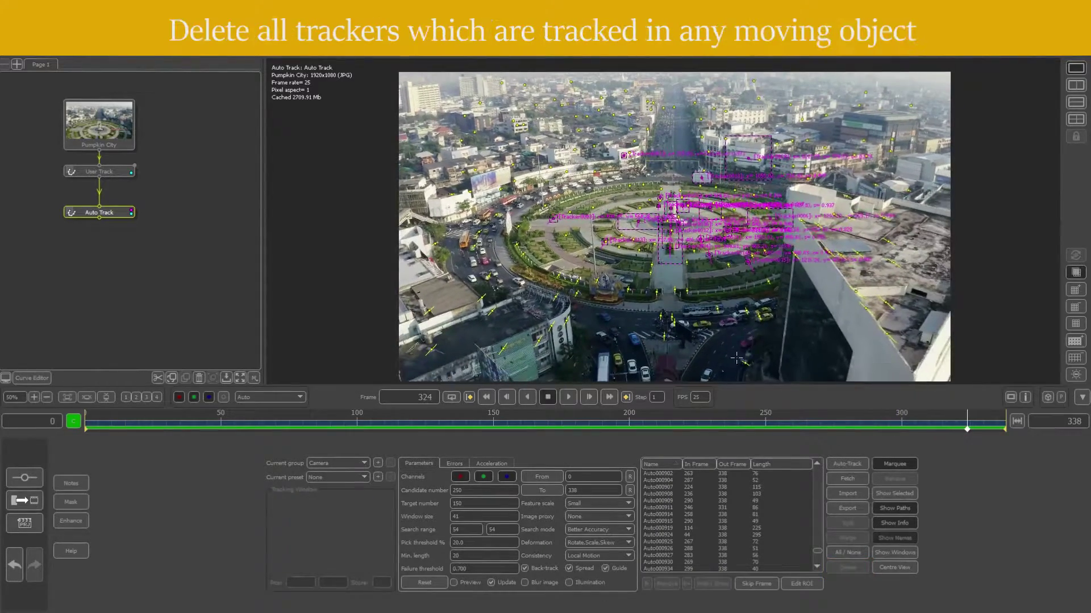
left_click(839, 571)
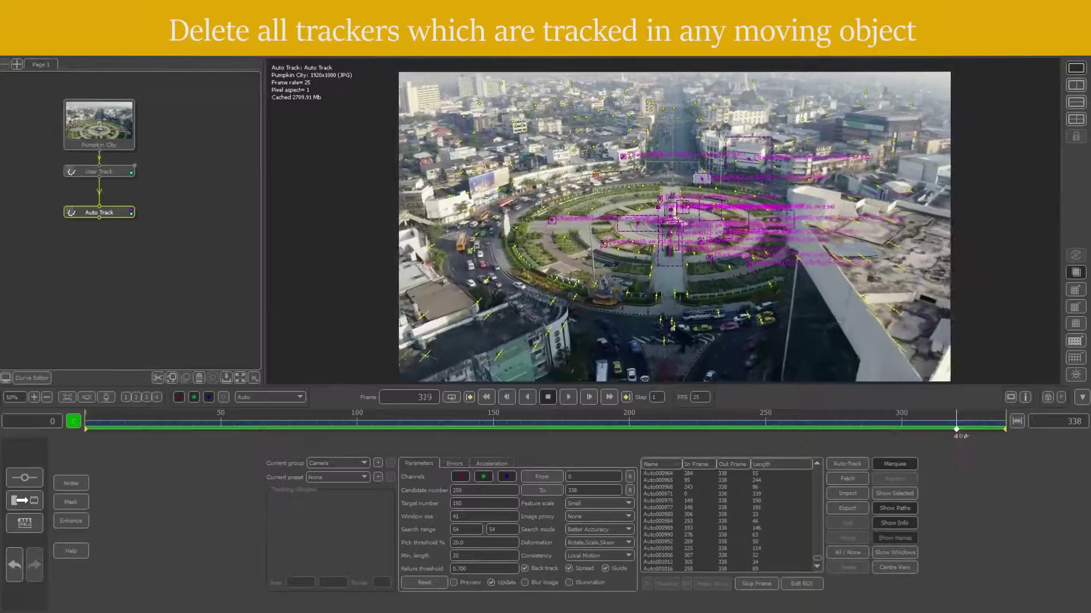
left_click_drag(923, 429, 883, 425)
left_click_drag(807, 418, 452, 429)
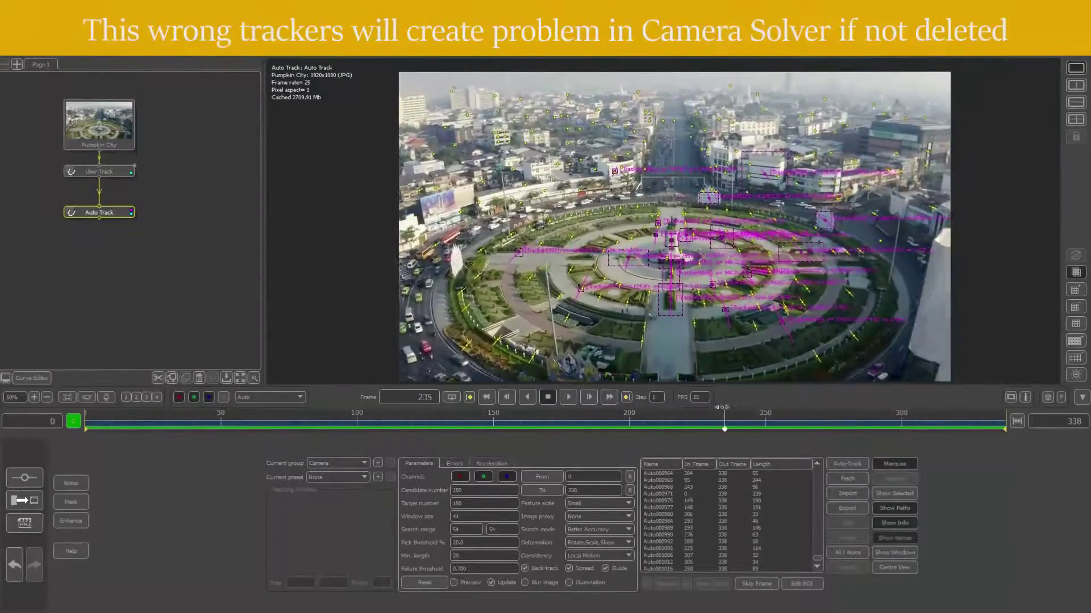
left_click_drag(499, 364, 619, 366)
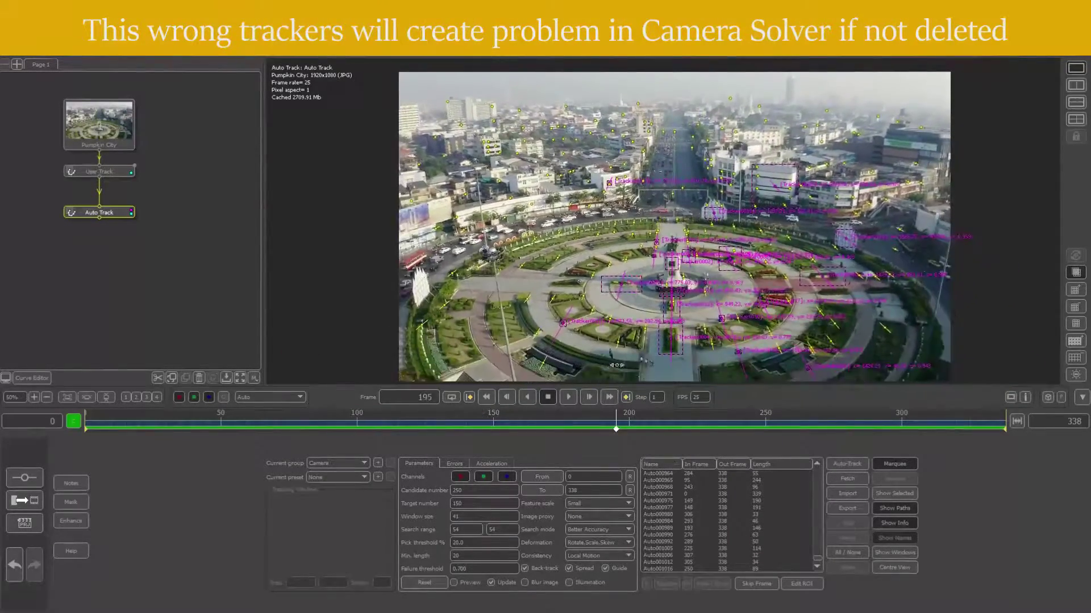
left_click_drag(883, 220, 902, 358)
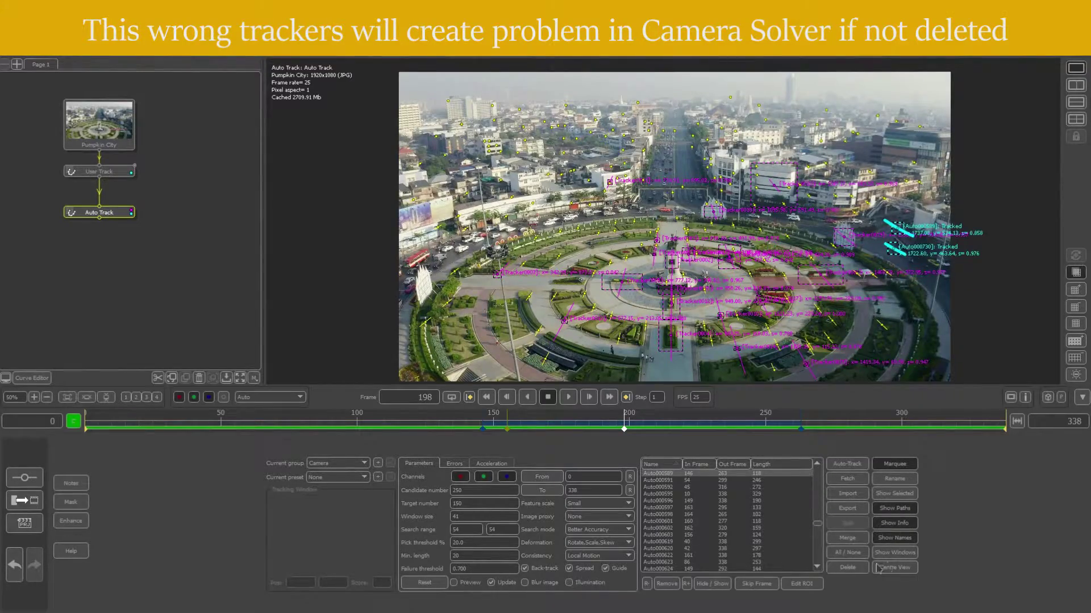
left_click(848, 568)
Step: Delete two bad trackers near the left of the footage and Auto000159 on a moving object
mouse_move(623, 426)
left_mouse_down()
mouse_move(683, 415)
mouse_move(509, 400)
left_mouse_up()
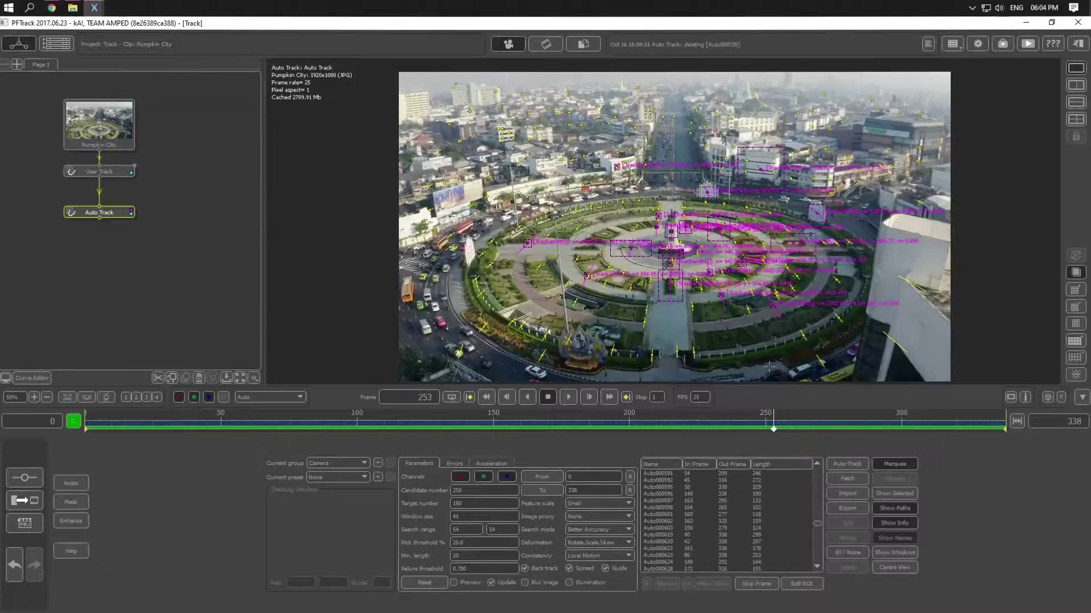
left_click(446, 245)
left_click(847, 567)
left_click_drag(774, 427, 720, 429)
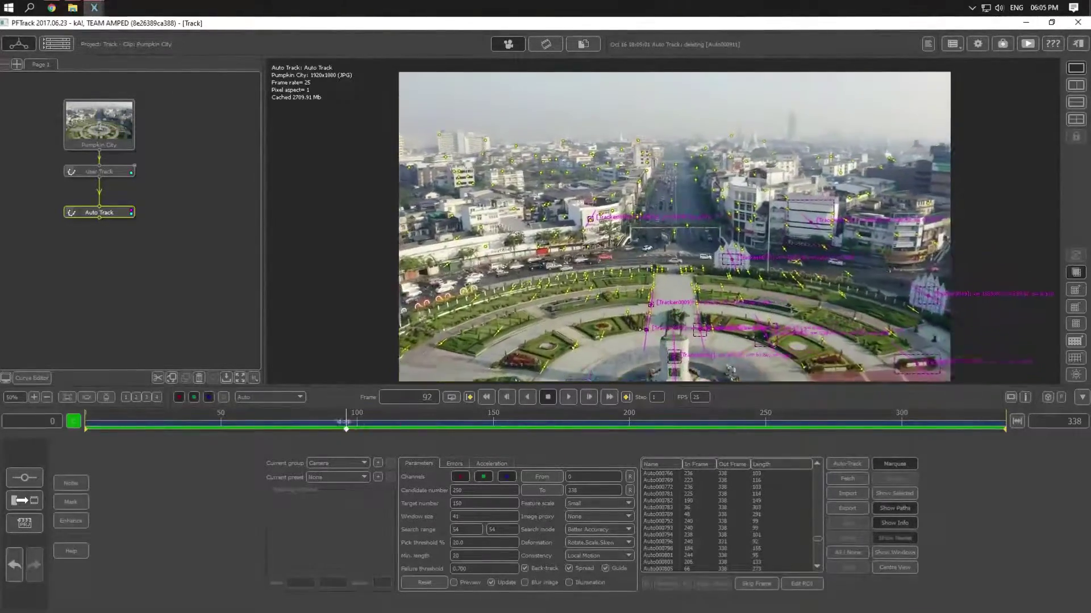
left_click(671, 211)
left_click(848, 567)
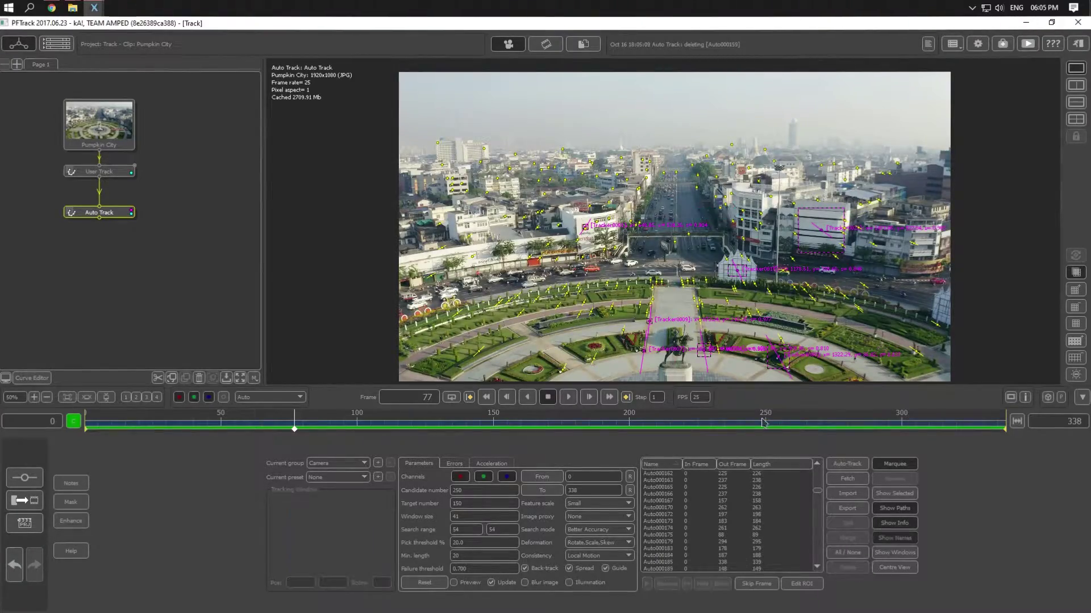
Step: Scrub the clip to find and delete Auto000464 and Auto000139, then confirm the remaining tracks are clean
left_click_drag(971, 421, 286, 421)
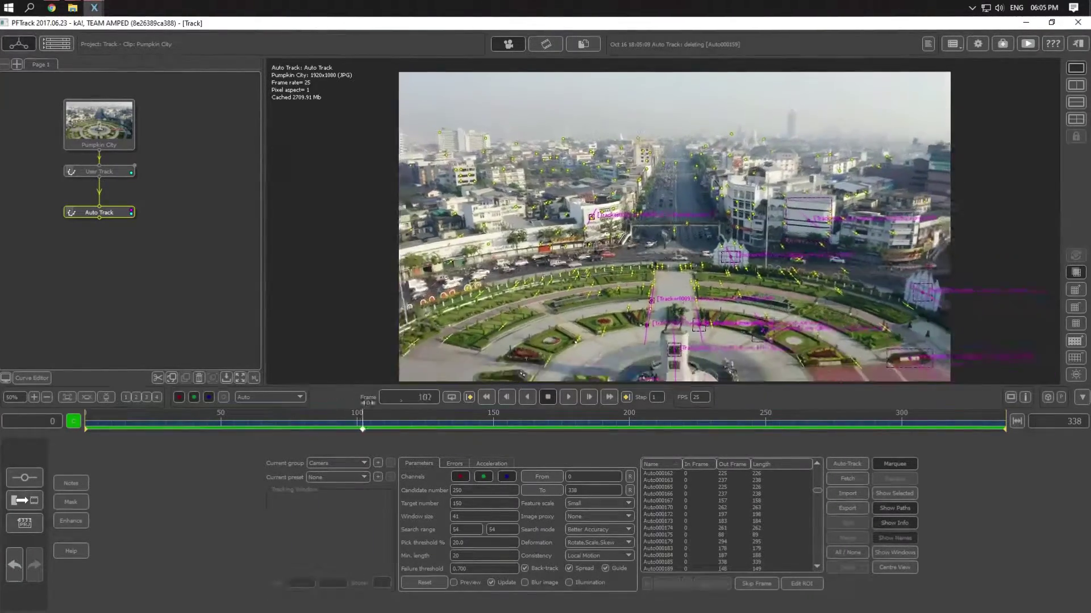
mouse_move(534, 400)
left_mouse_down()
mouse_move(912, 405)
mouse_move(1044, 419)
left_mouse_up()
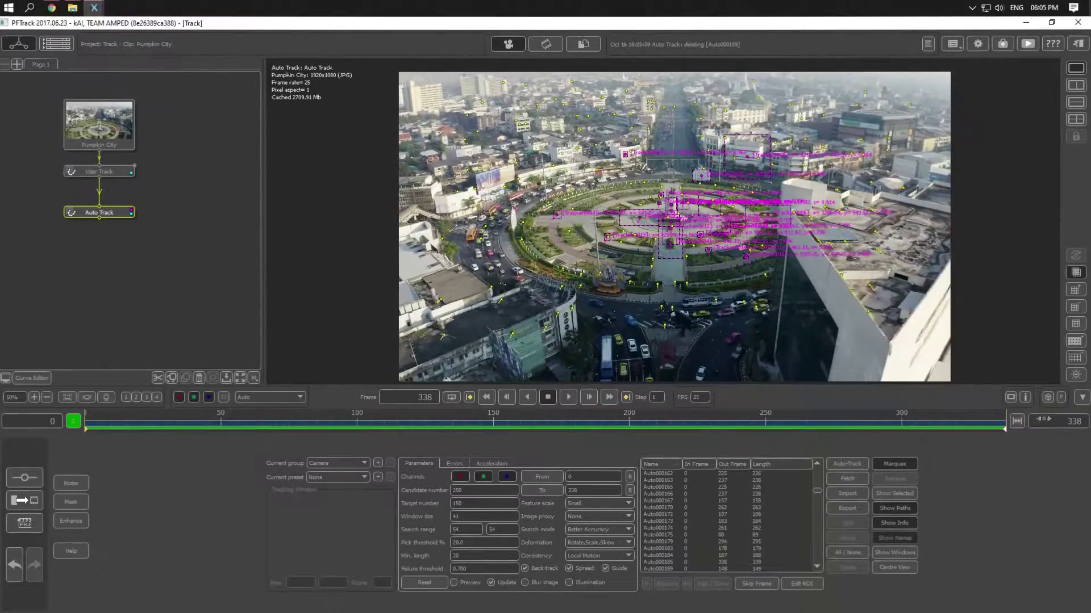
mouse_move(978, 422)
left_mouse_down()
mouse_move(723, 421)
mouse_move(527, 396)
left_mouse_up()
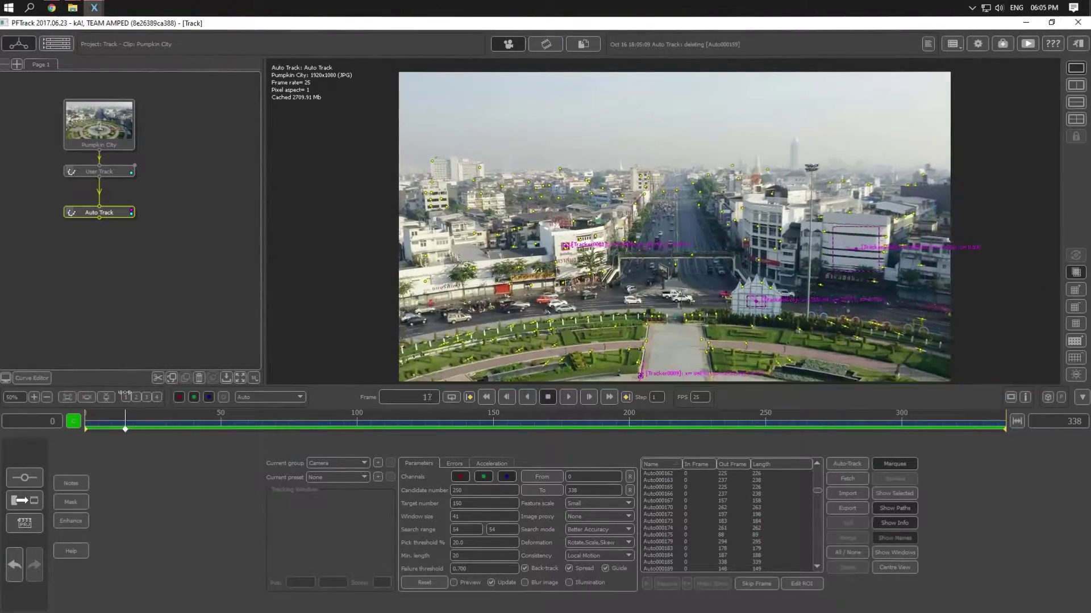
left_click(734, 165)
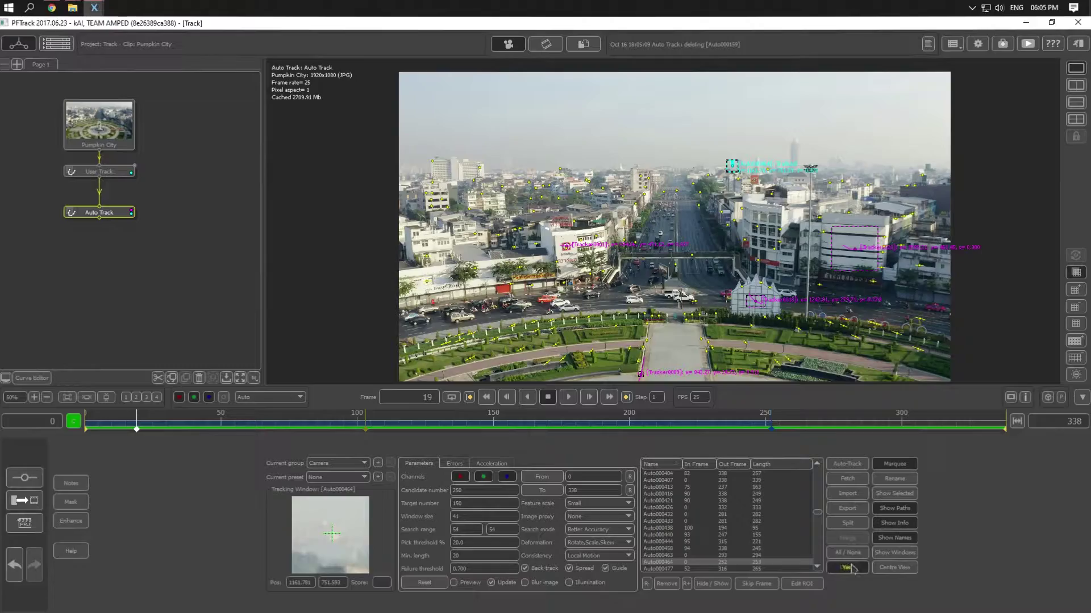
left_click(847, 568)
mouse_move(771, 421)
left_mouse_down()
mouse_move(346, 421)
mouse_move(550, 397)
left_mouse_up()
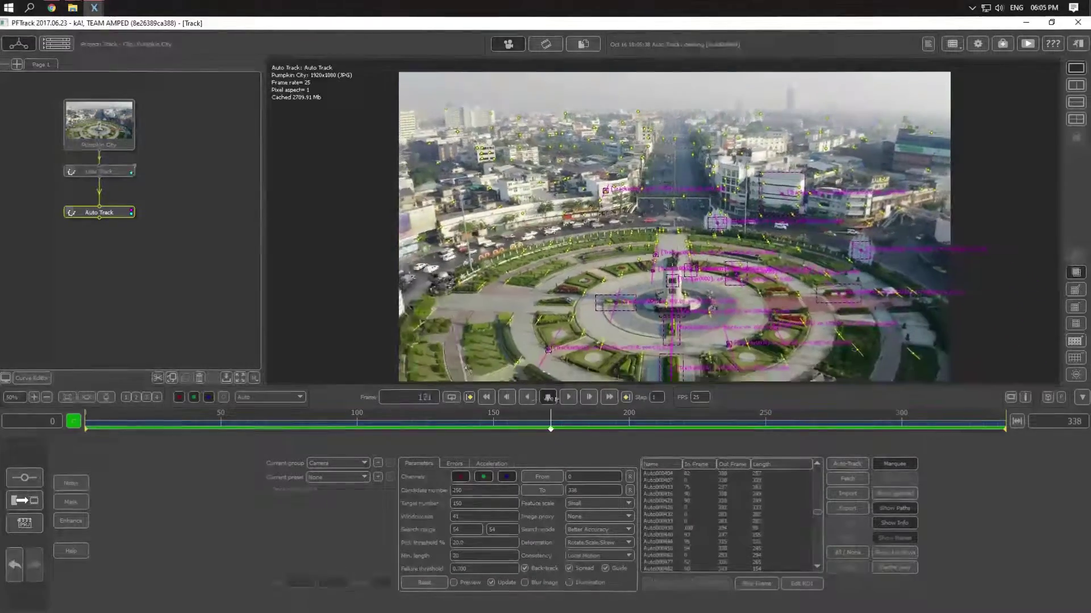
left_click(547, 159)
left_click(847, 568)
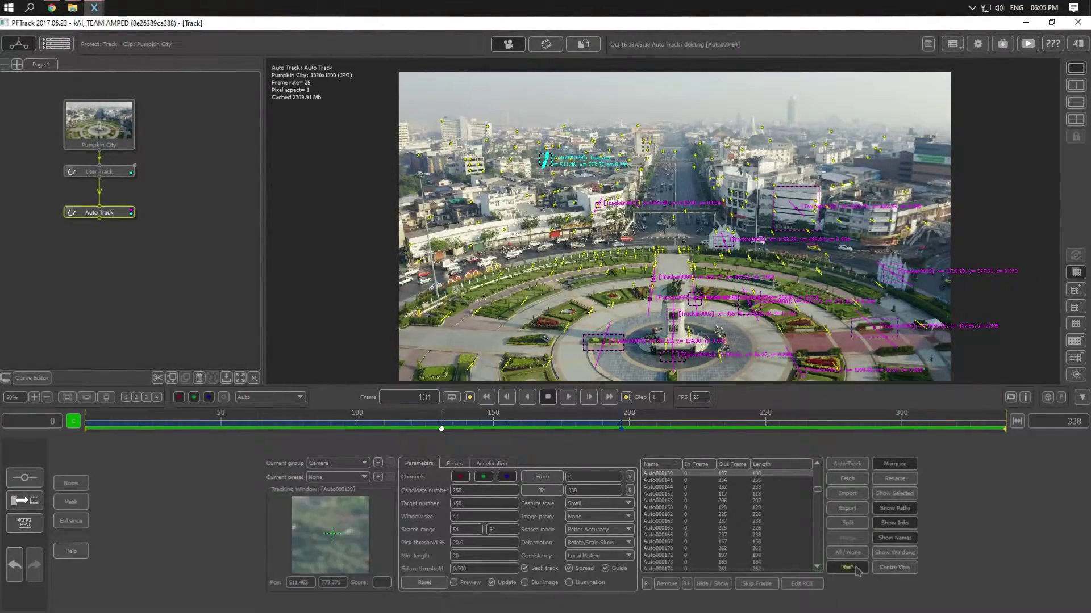
mouse_move(442, 422)
left_mouse_down()
mouse_move(682, 421)
mouse_move(364, 443)
mouse_move(565, 454)
left_mouse_up()
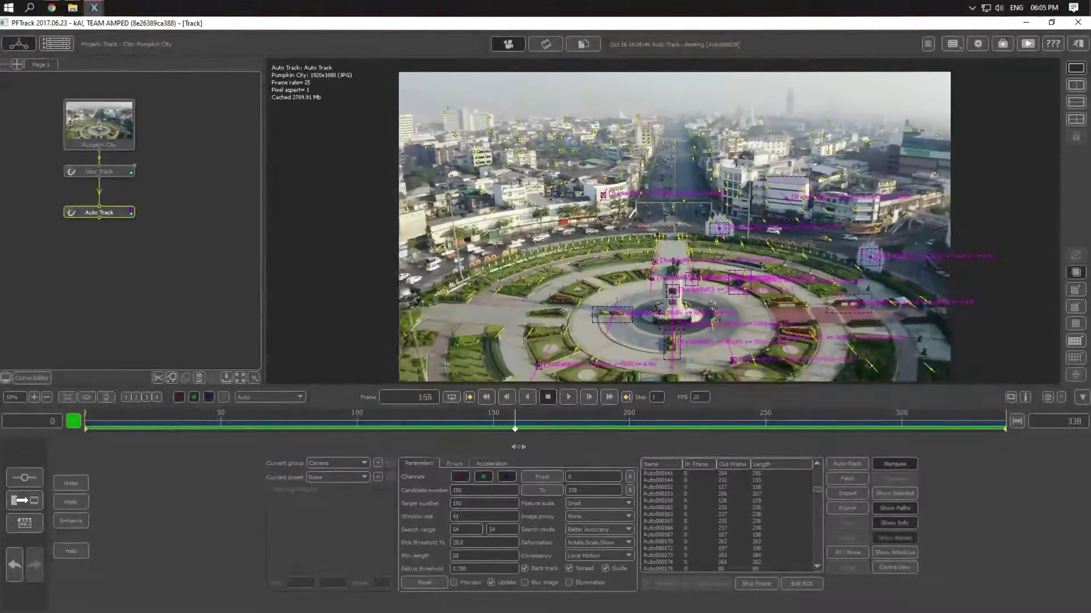
mouse_move(565, 455)
left_mouse_down()
mouse_move(770, 432)
mouse_move(704, 453)
mouse_move(1031, 423)
left_mouse_up()
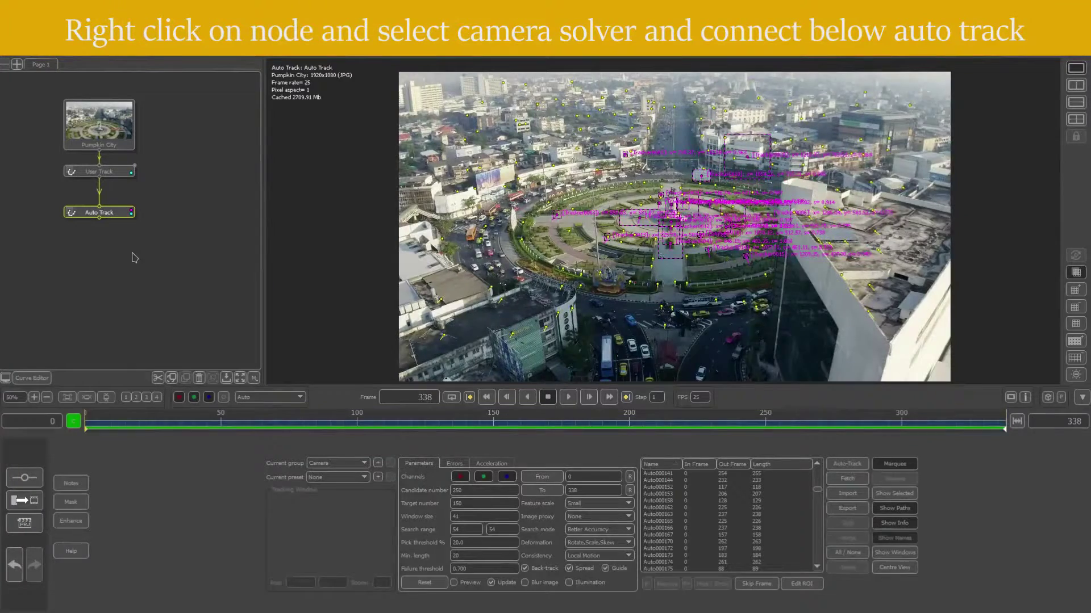
Step: Add a Camera Solver node under Auto Track and solve the camera across all frames
right_click(113, 211)
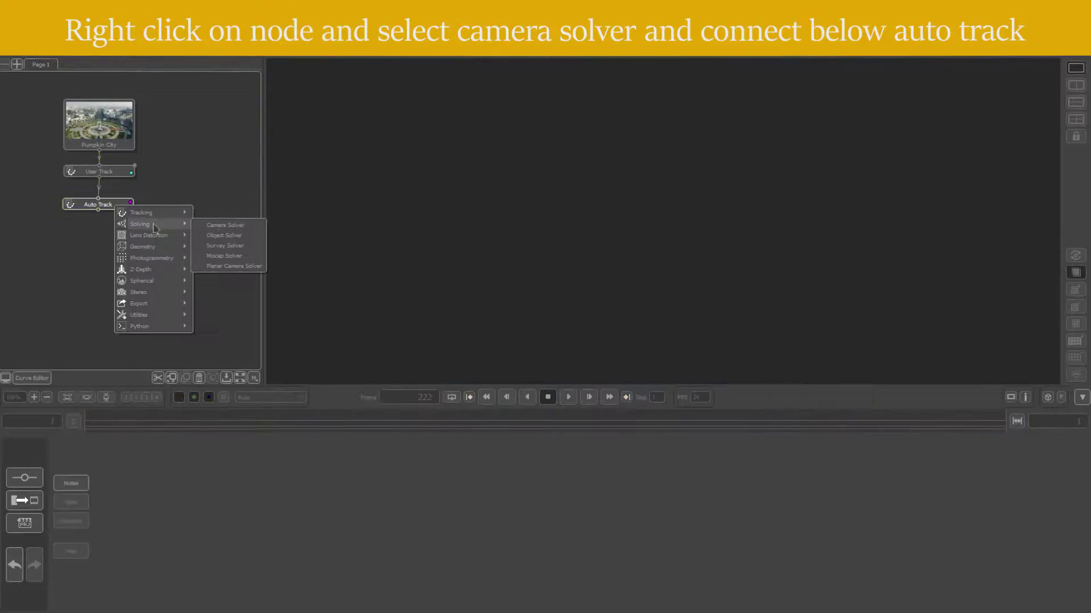
left_click(227, 224)
left_click(207, 567)
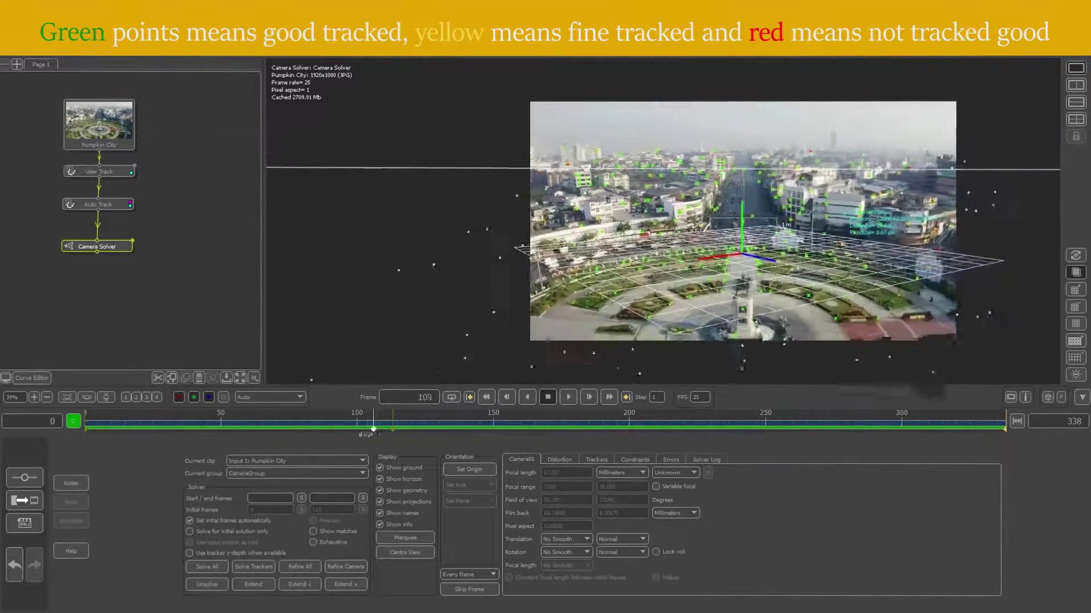
Step: Trim high-error tracks using the Errors graph threshold, then refine the camera solution
left_click(670, 460)
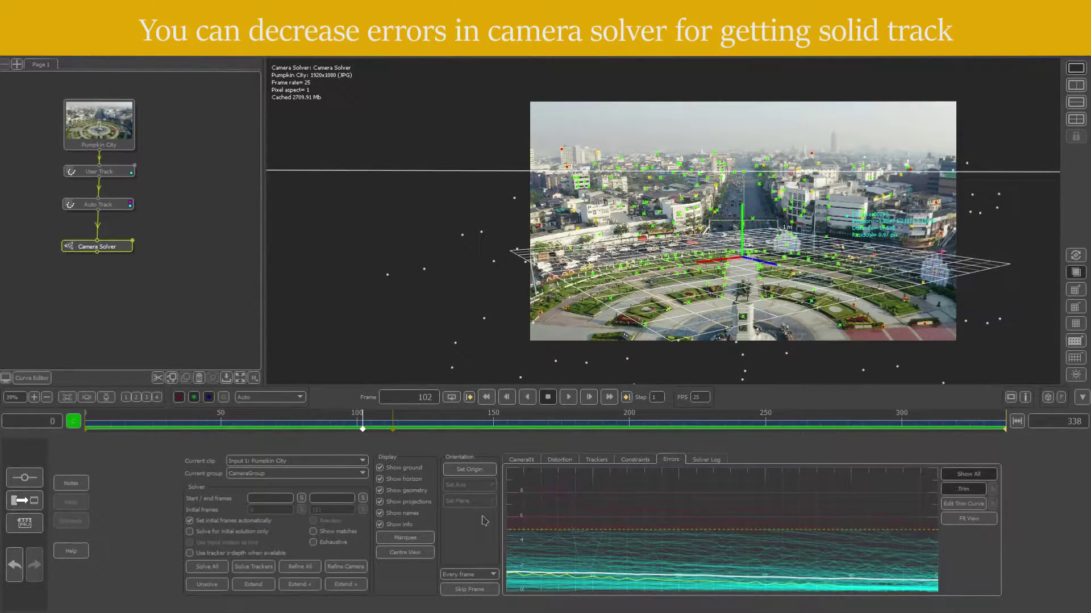
left_click_drag(529, 541, 529, 542)
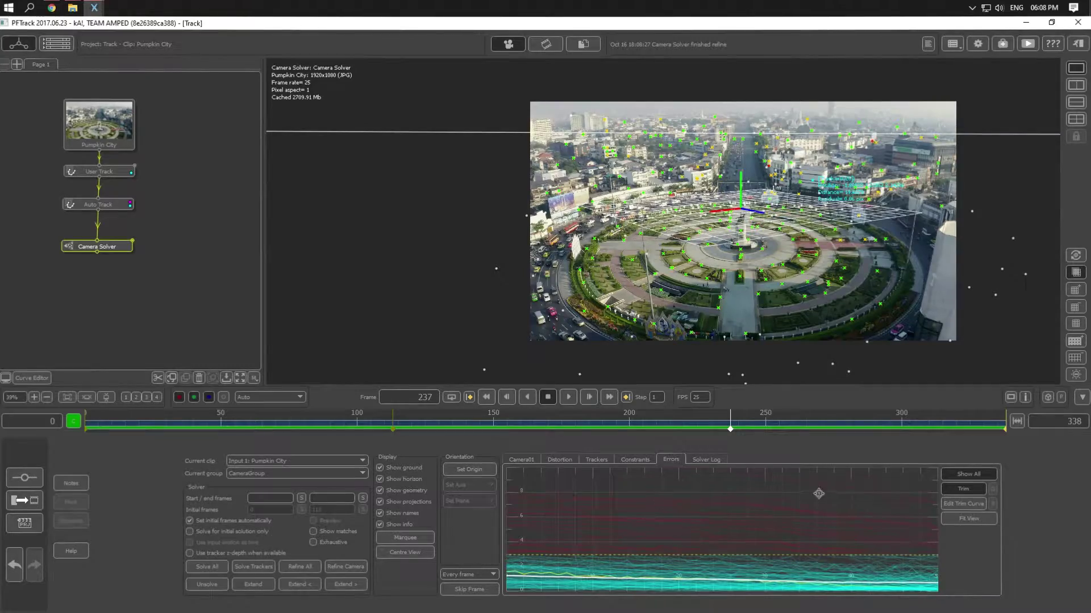
left_click(300, 566)
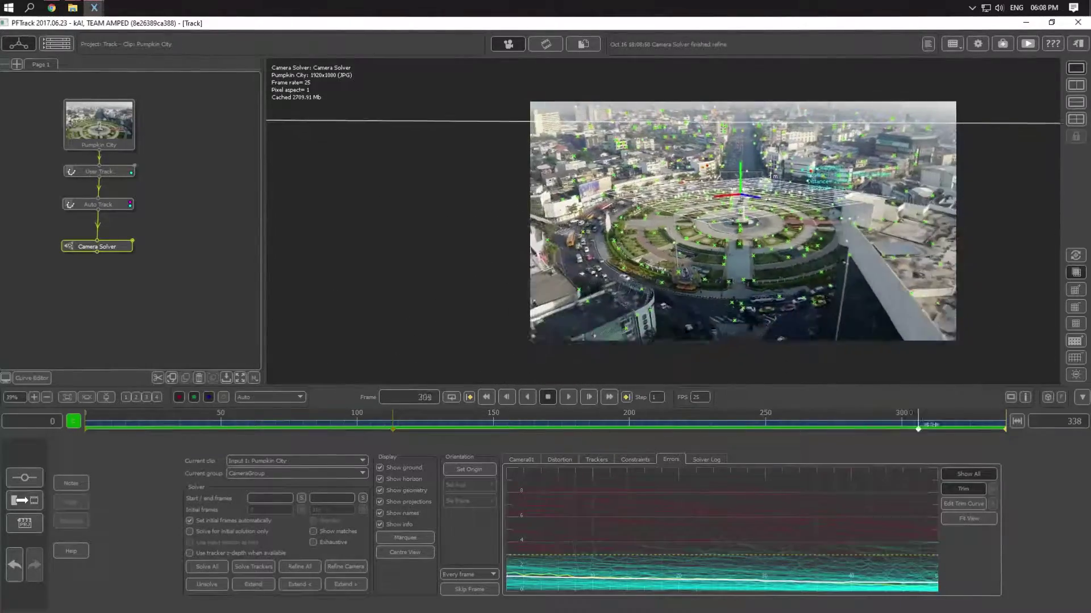
Step: Add an Orient Scene node after the Camera Solver
right_click(79, 247)
mouse_move(104, 264)
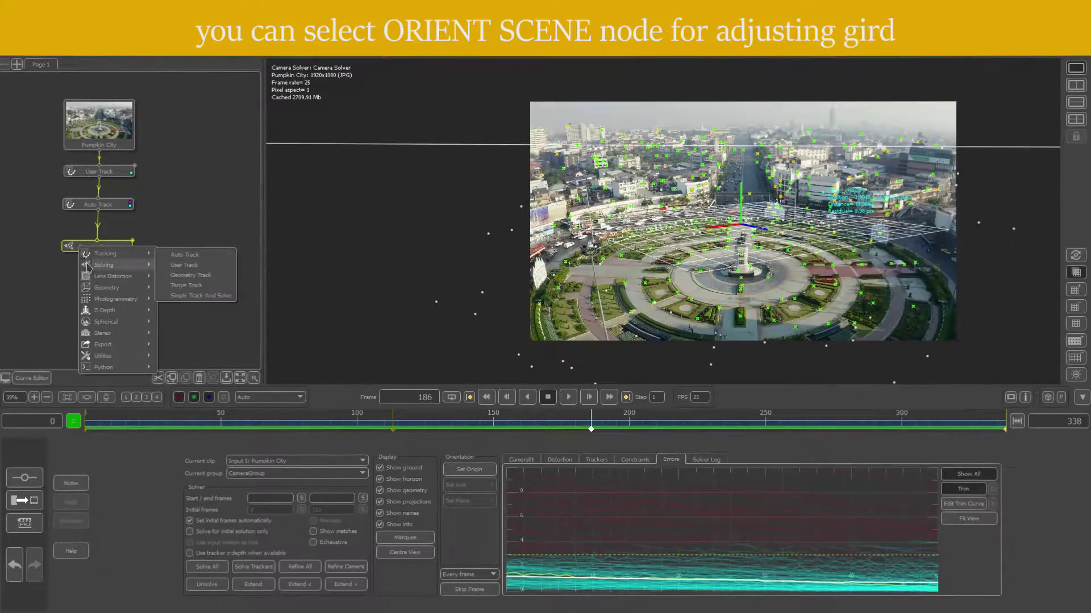
mouse_move(102, 356)
left_click(182, 375)
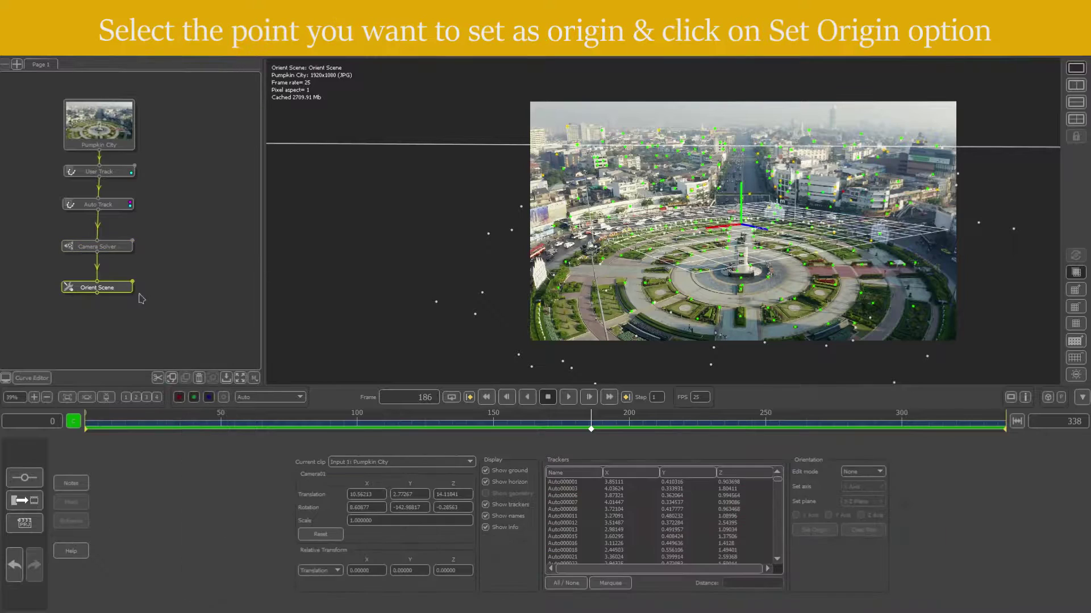
Step: Set the roundabout-centre tracker as origin and rotate the ground grid to fit the roundabout
left_click(741, 280)
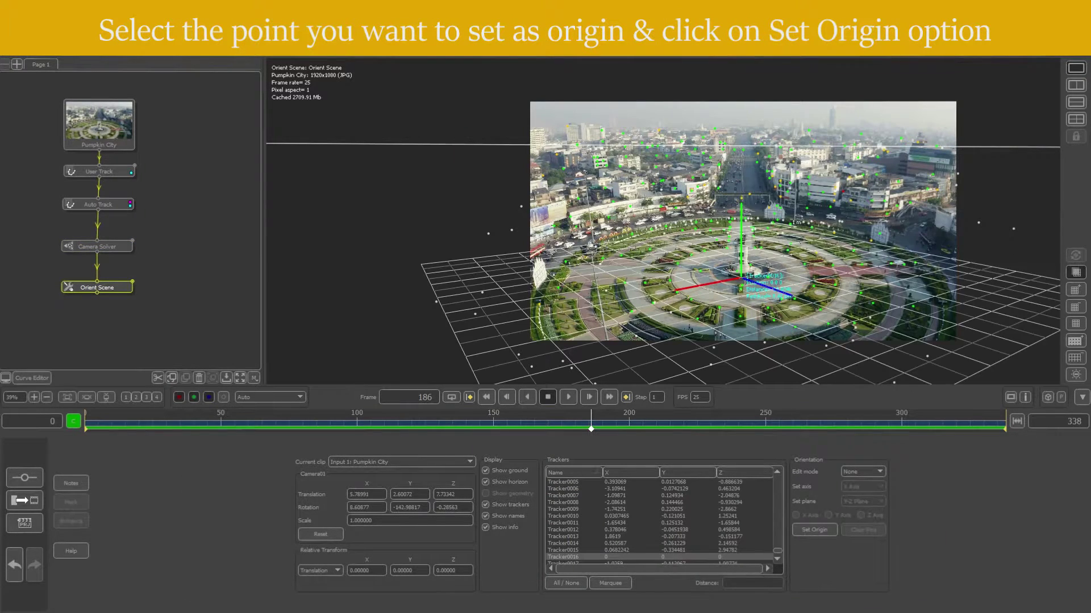
mouse_move(789, 326)
left_mouse_down()
mouse_move(755, 307)
mouse_move(761, 282)
left_mouse_up()
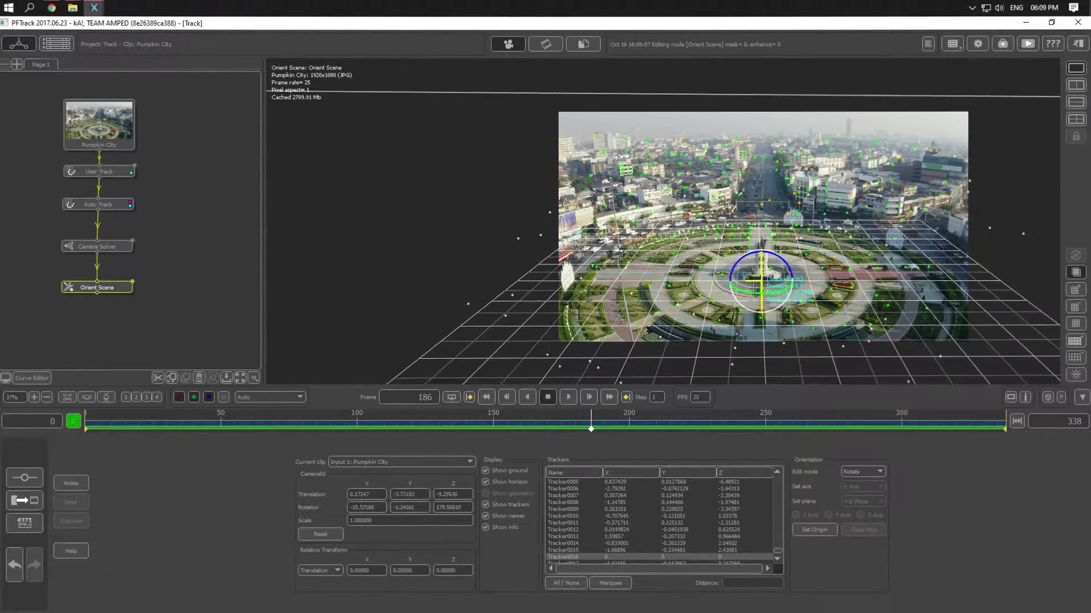
left_click(831, 430)
mouse_move(829, 435)
left_mouse_down()
mouse_move(564, 422)
mouse_move(630, 384)
left_mouse_up()
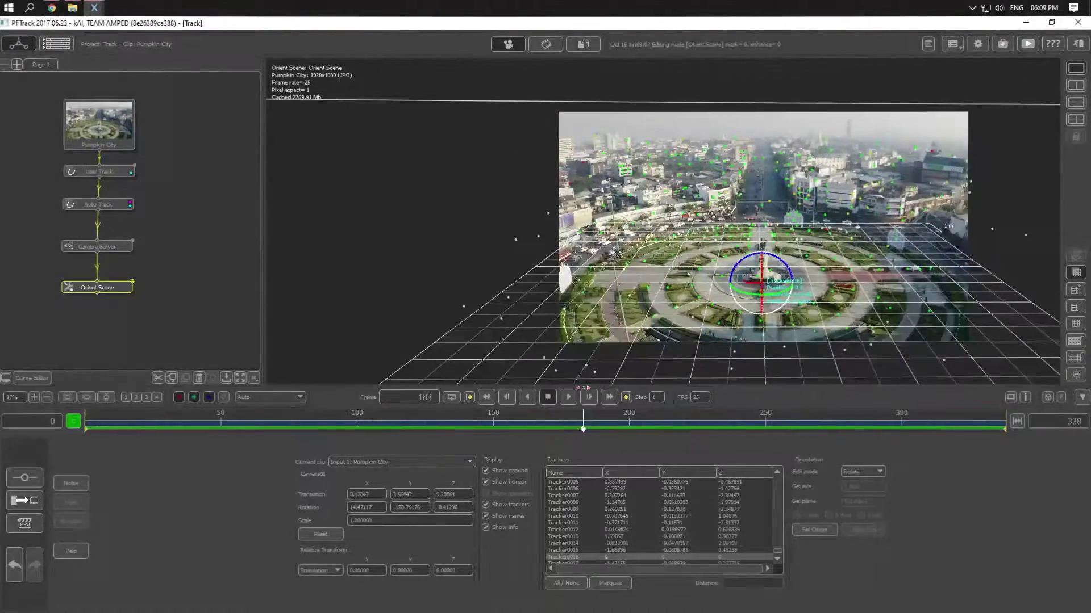
Step: Add a Test Object node below Orient Scene and add the Mushroom model
right_click(108, 298)
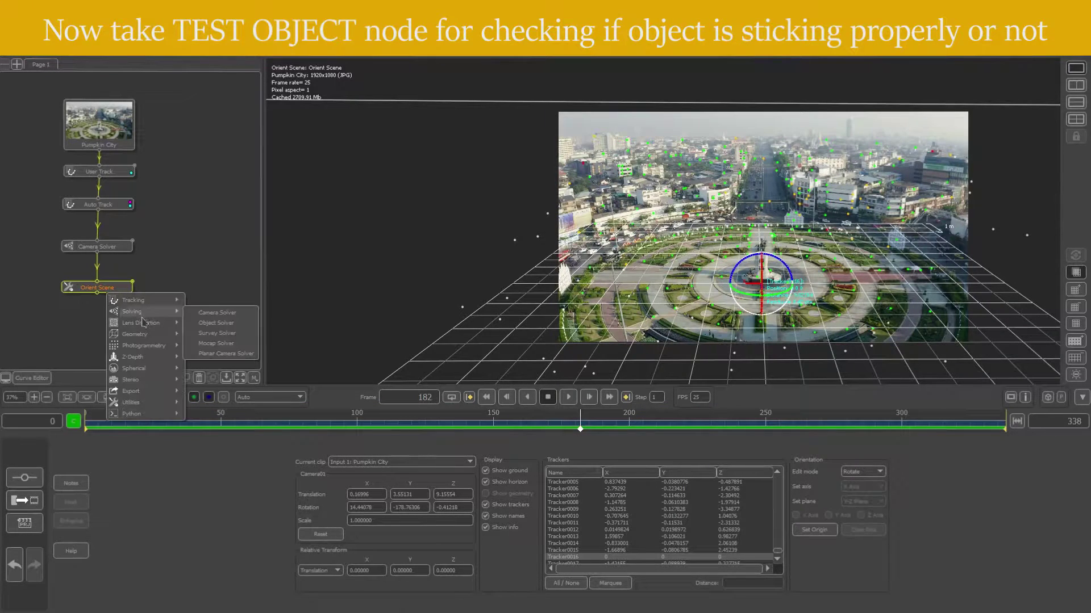
mouse_move(145, 341)
left_click(227, 341)
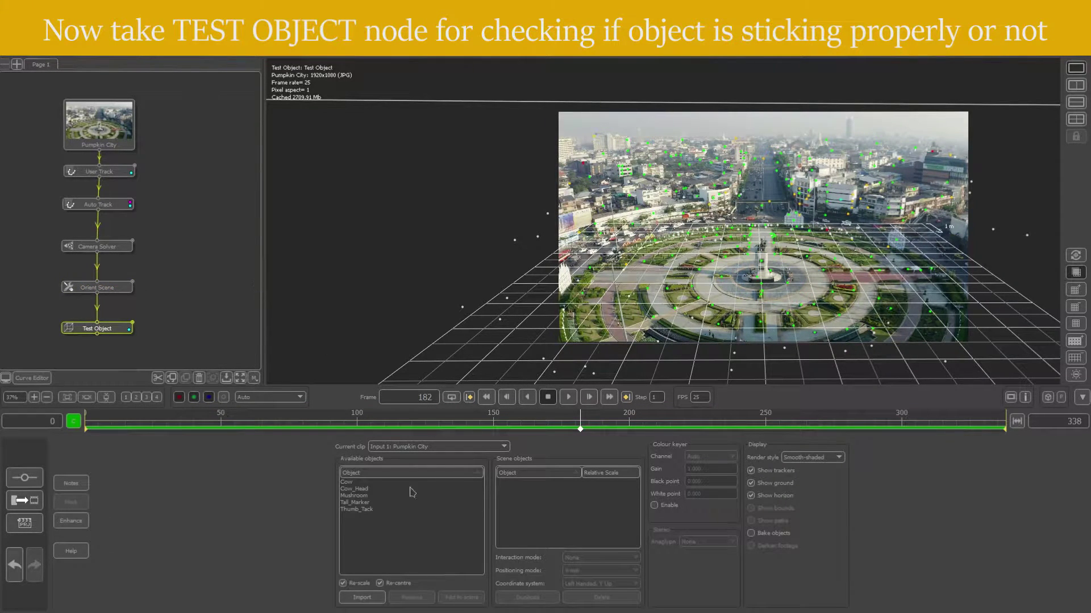
double_click(364, 496)
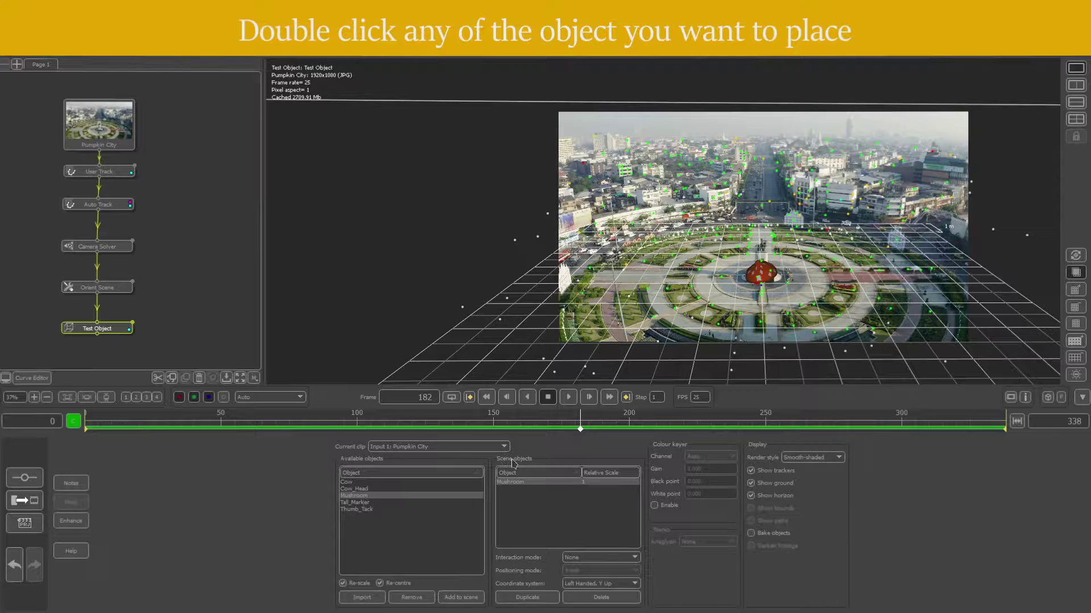
Step: Stand the mushroom on a roundabout track point and play the clip to confirm it sticks
left_click(601, 557)
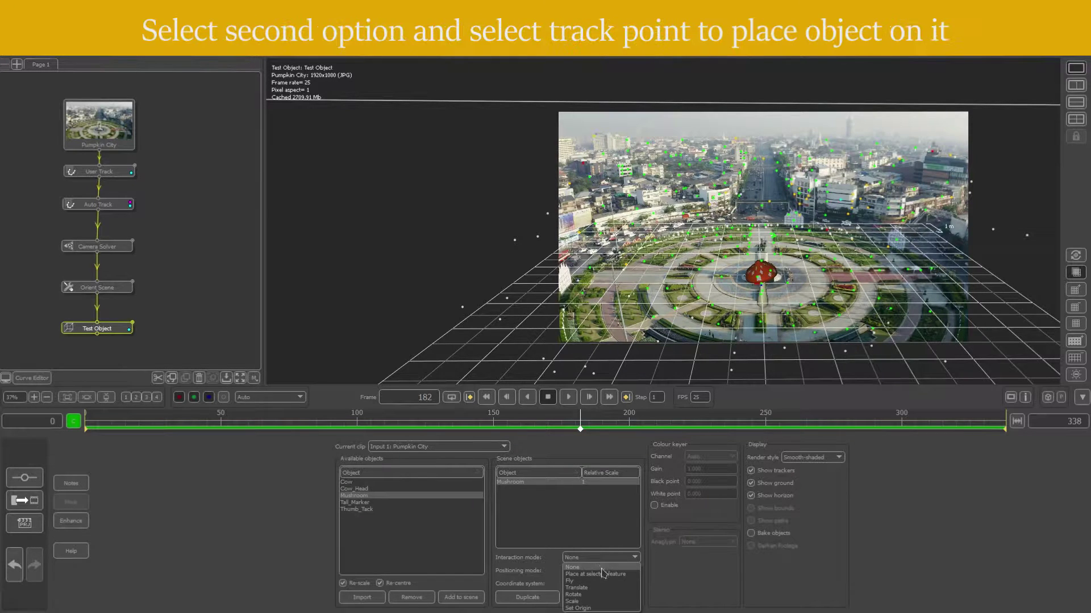
left_click(593, 575)
left_click(762, 284)
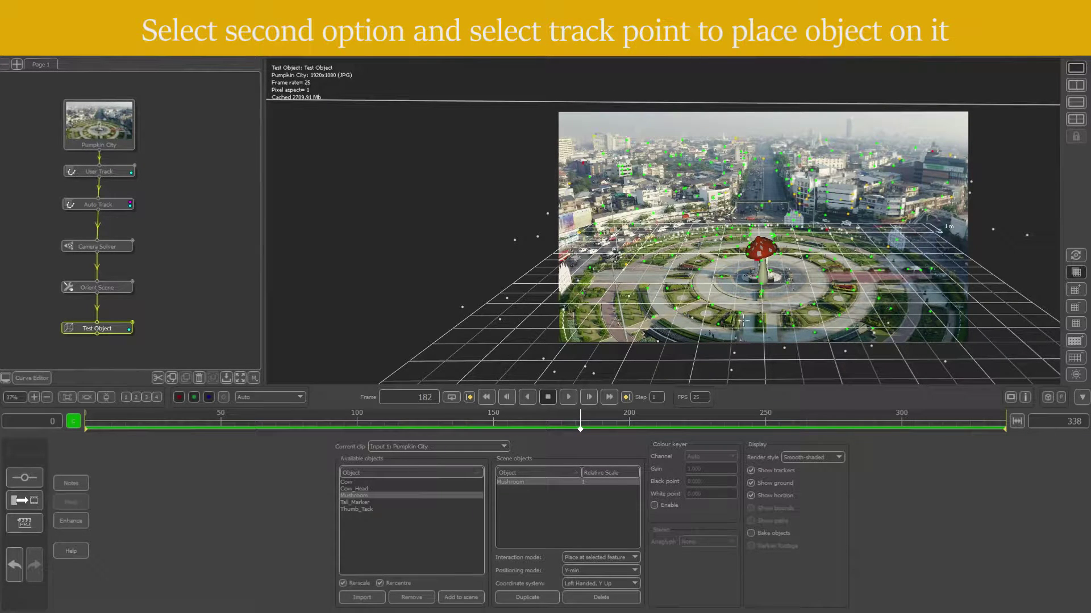
key("space")
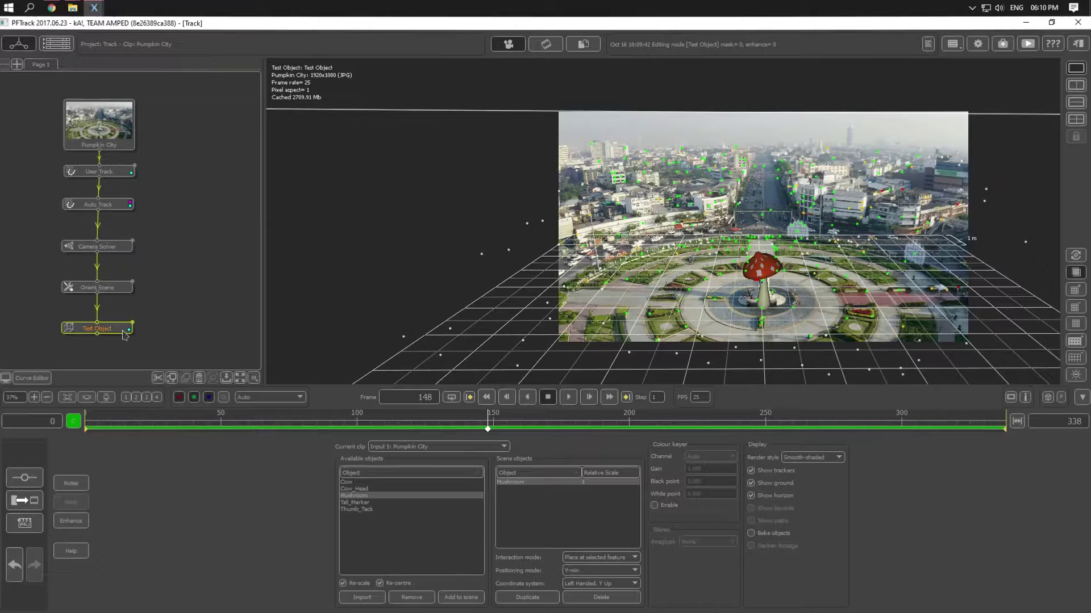
Step: Replace the Test Object node with an Export node under Orient Scene
left_click(198, 378)
right_click(107, 291)
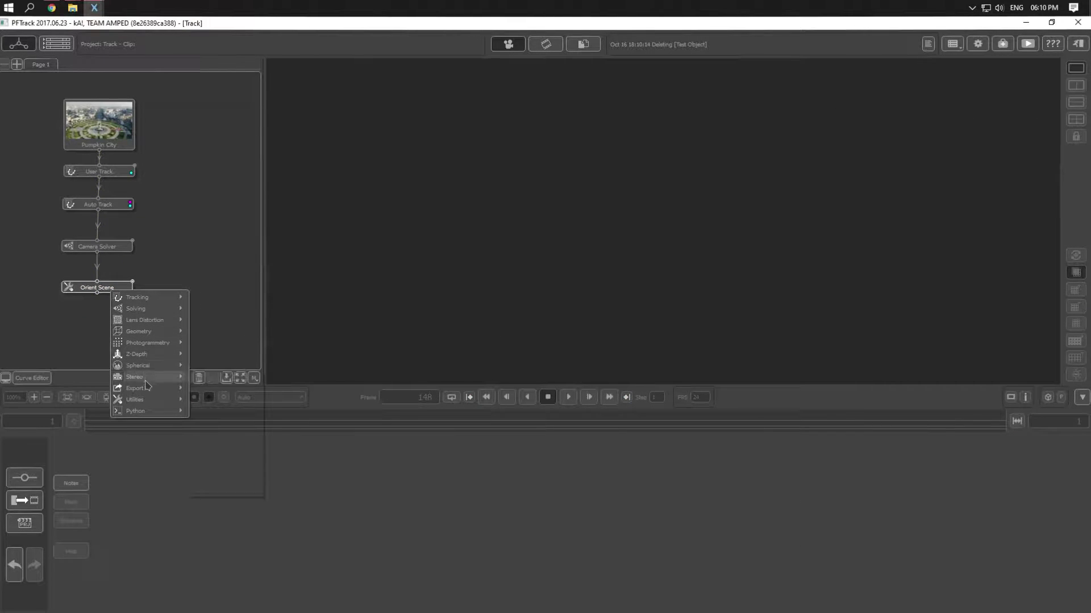
mouse_move(165, 388)
left_click(216, 392)
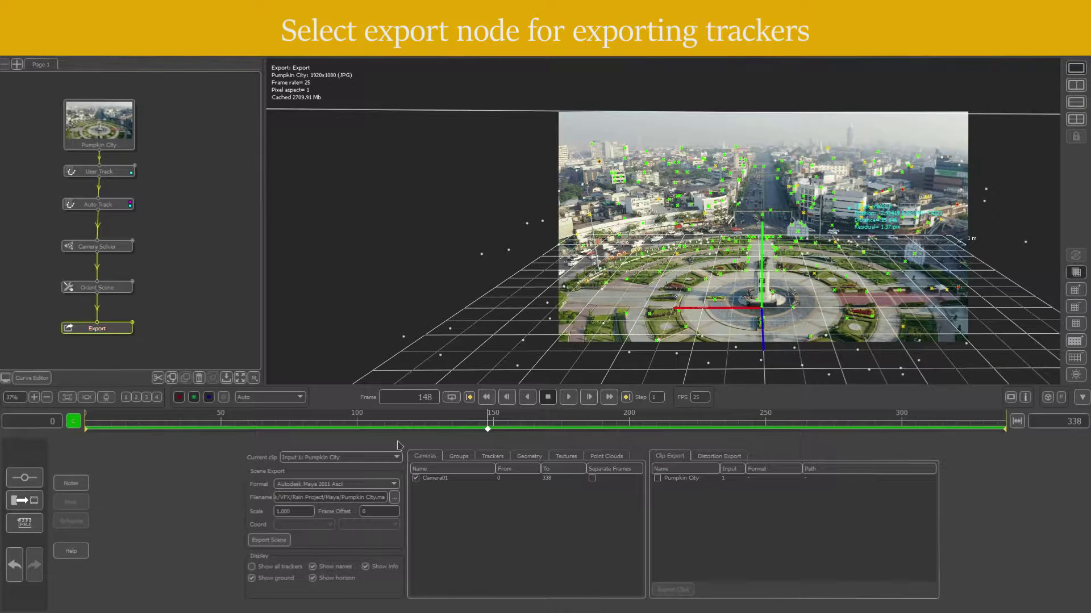
Step: Set the export scale to 3.000, check the ground grid across the shot, and select the Pumpkin City clip
type("5")
key("Return")
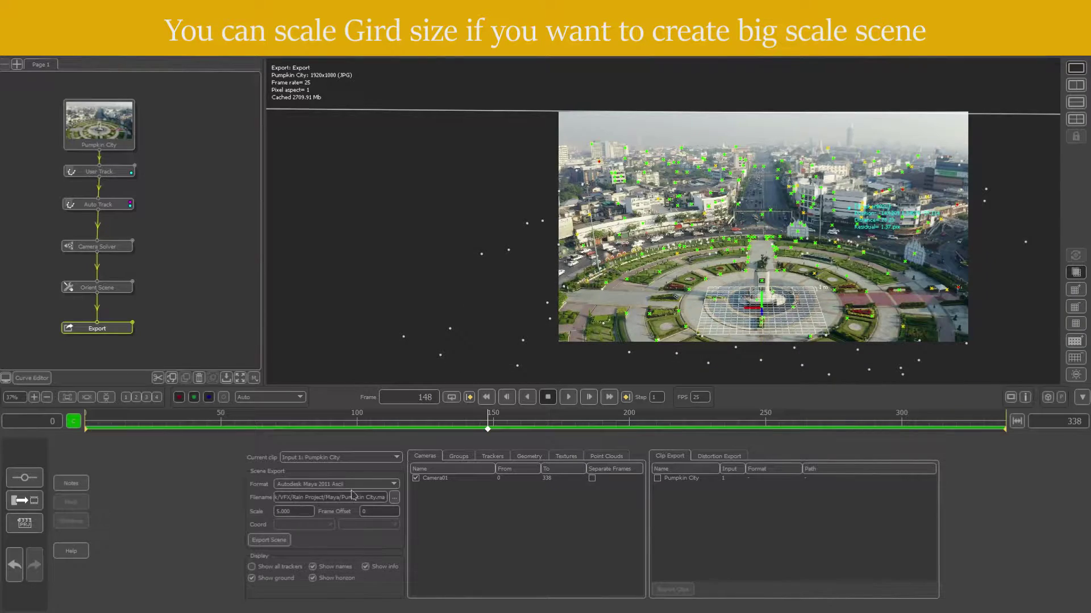
type("3")
key("Return")
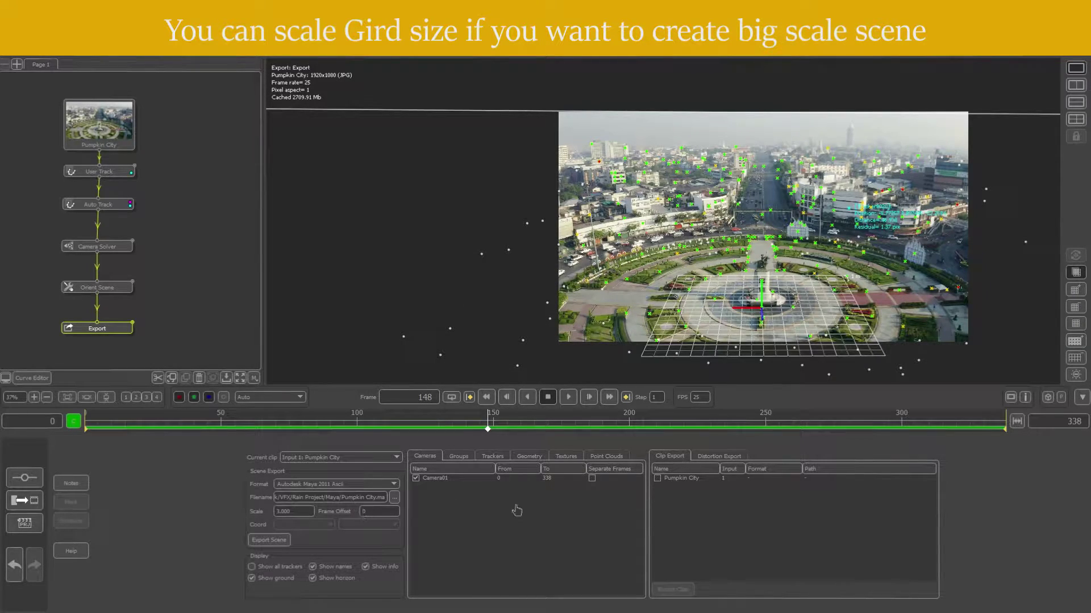
mouse_move(487, 425)
left_mouse_down()
mouse_move(921, 410)
mouse_move(745, 429)
left_mouse_up()
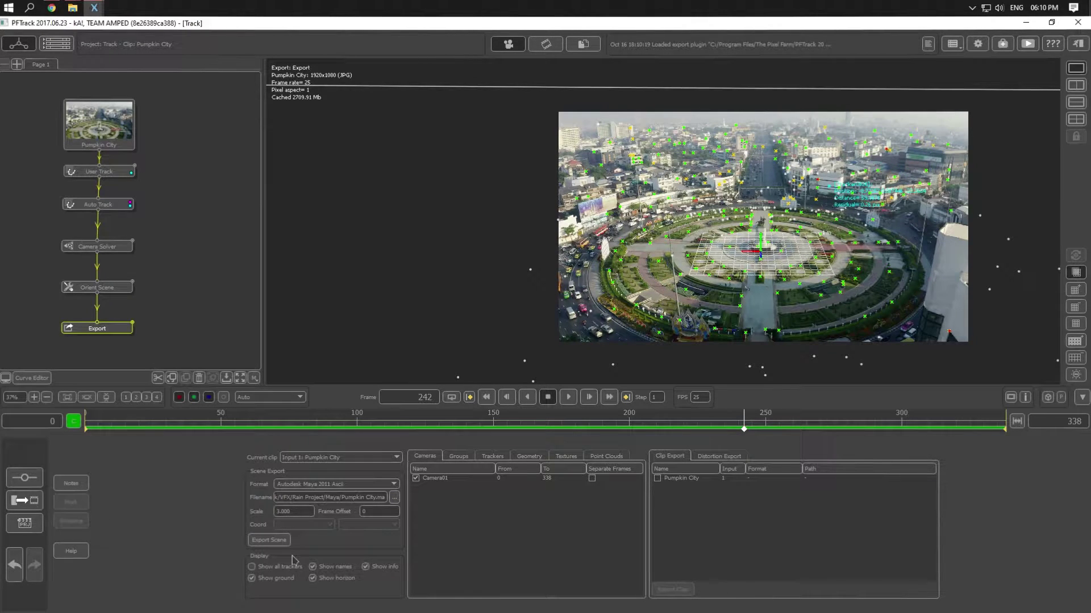
left_click(113, 134)
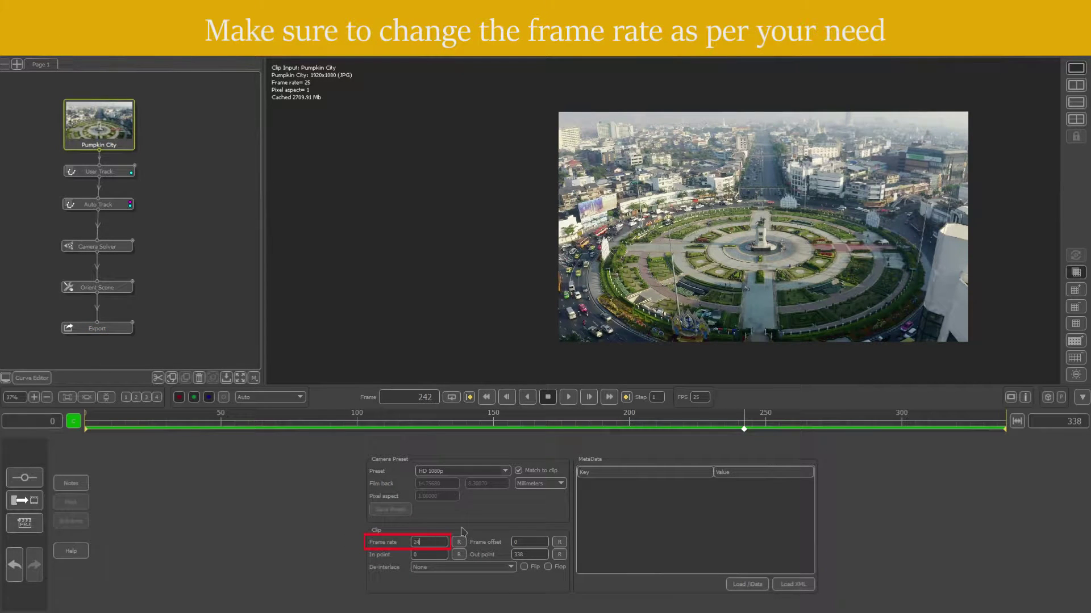
Step: Set the clip to 24 fps and set the export path to Halloween Project\Maya\Tracked.ma
key("Return")
left_click(89, 332)
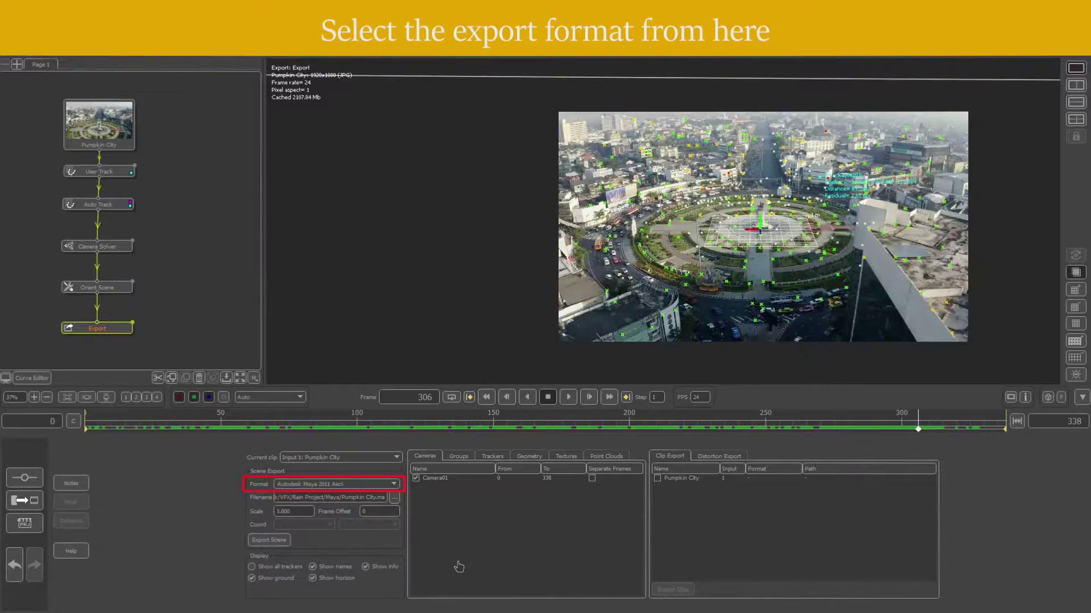
left_click(395, 498)
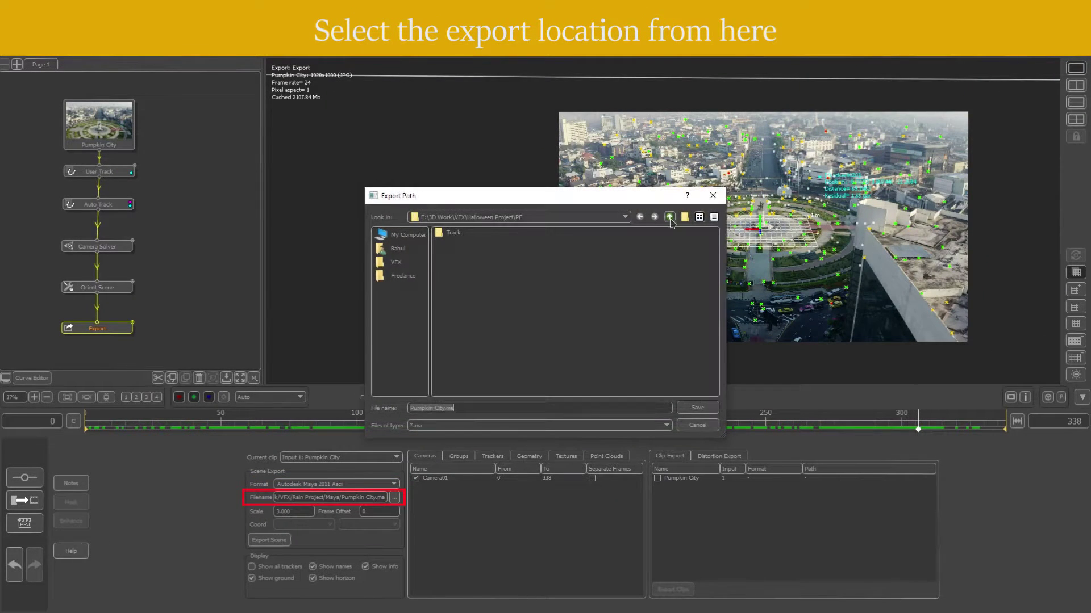
double_click(455, 252)
type("Tracked")
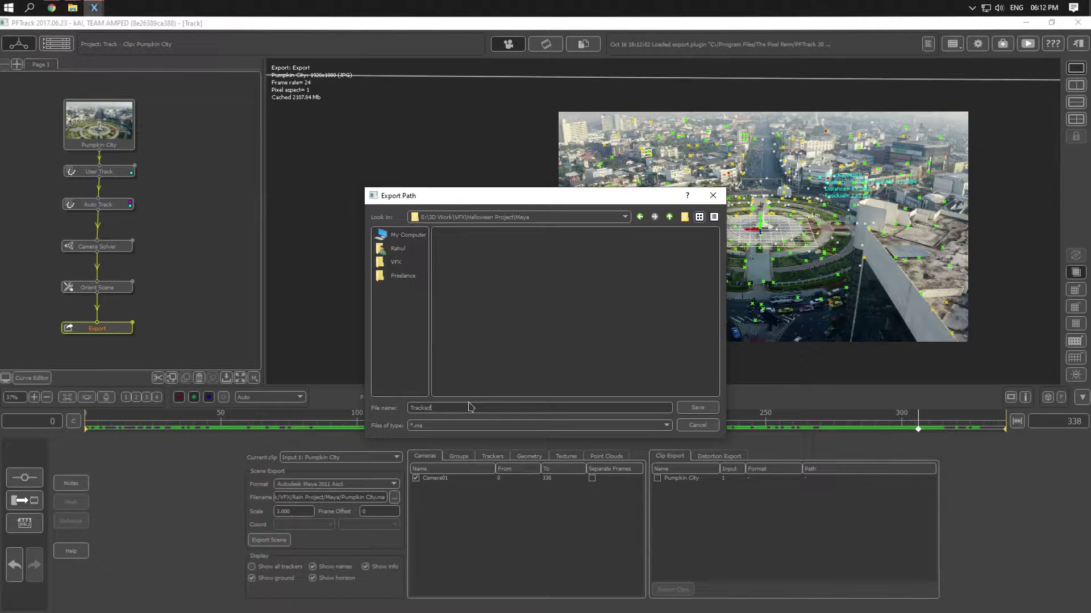
left_click(697, 408)
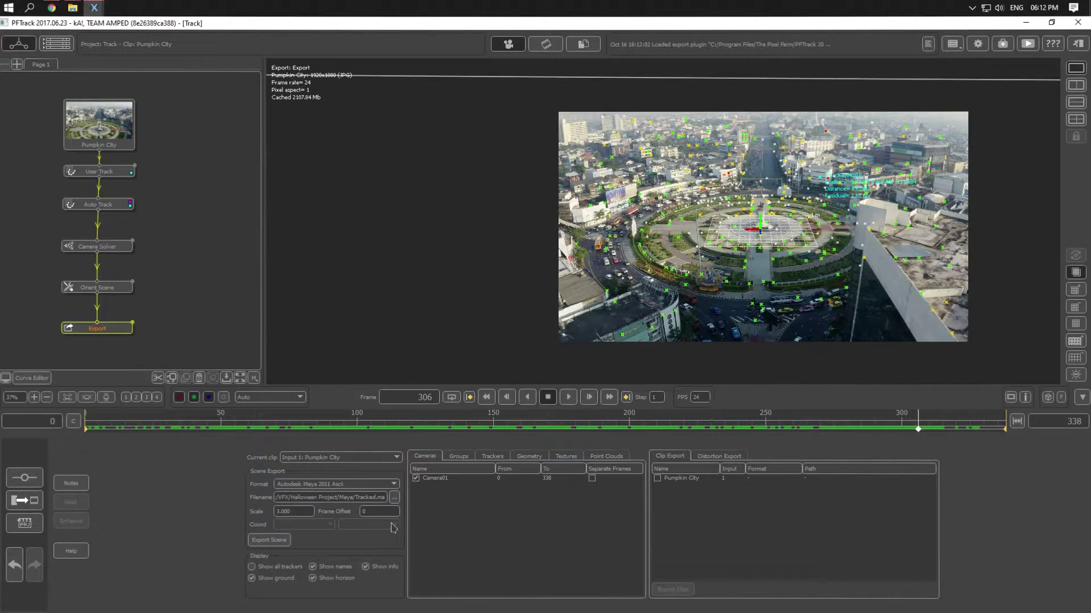
Step: Export the scene to Maya, dismiss the confirmation, and minimize PFTrack
left_click(281, 540)
left_click(546, 333)
left_click(1026, 23)
Step: Navigate up to Halloween Project, enter the Maya folder, and view its files as large icons
left_click(577, 315)
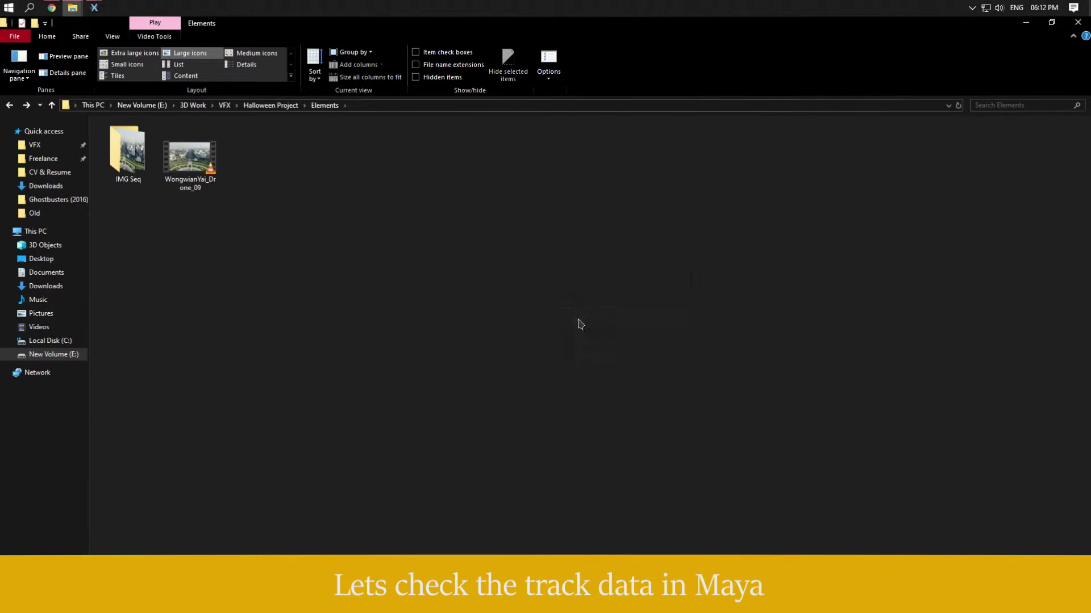
key("alt+Up")
double_click(250, 171)
left_click(186, 54)
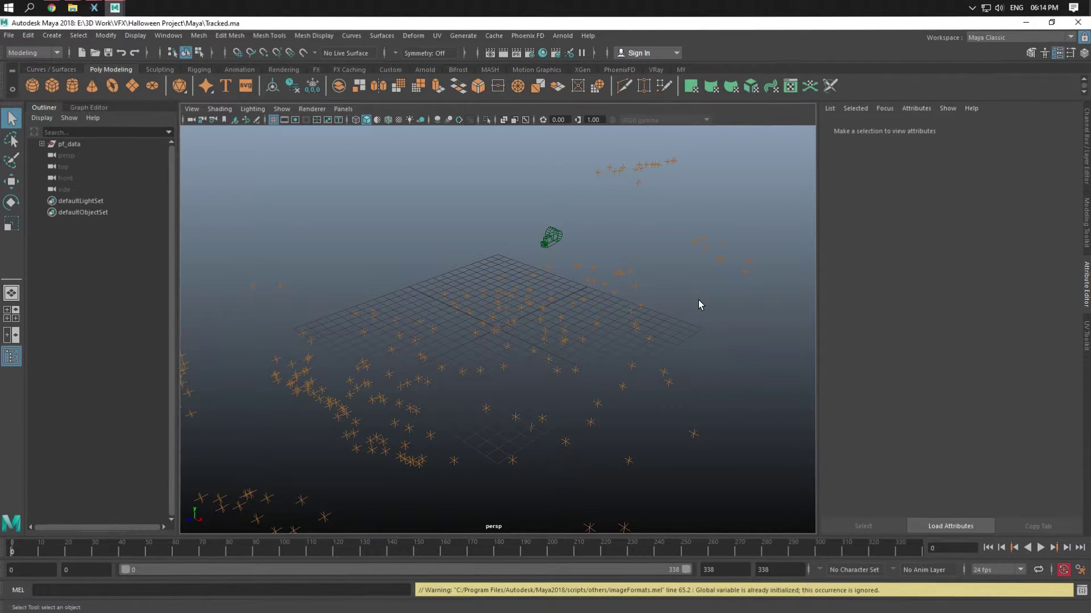
Step: Look through the tracked camera Camera01_2 in a single enlarged view
left_click(549, 242)
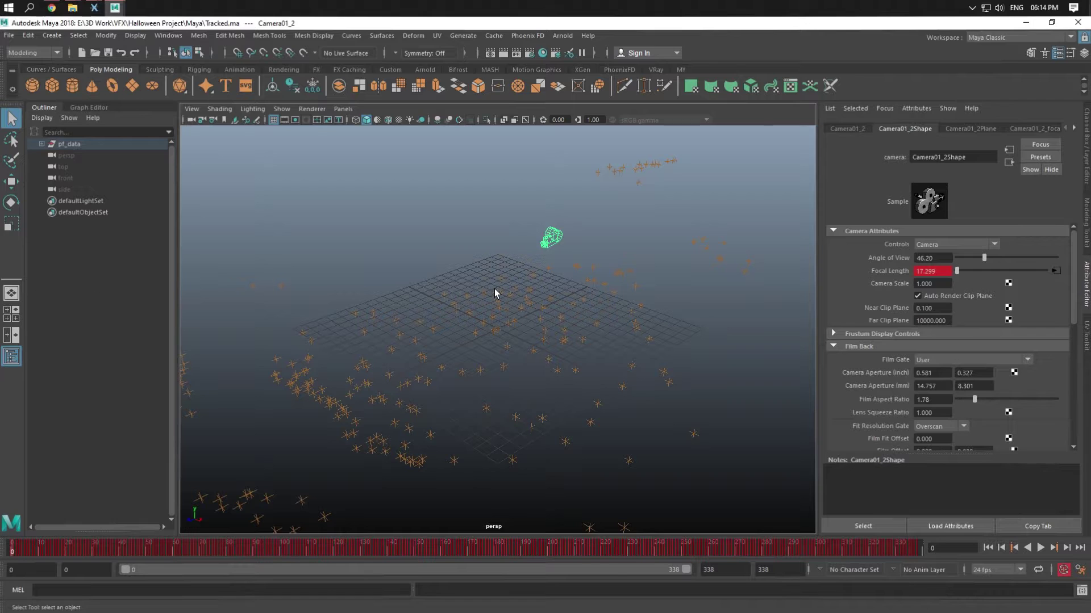
left_click(11, 313)
left_click(343, 109)
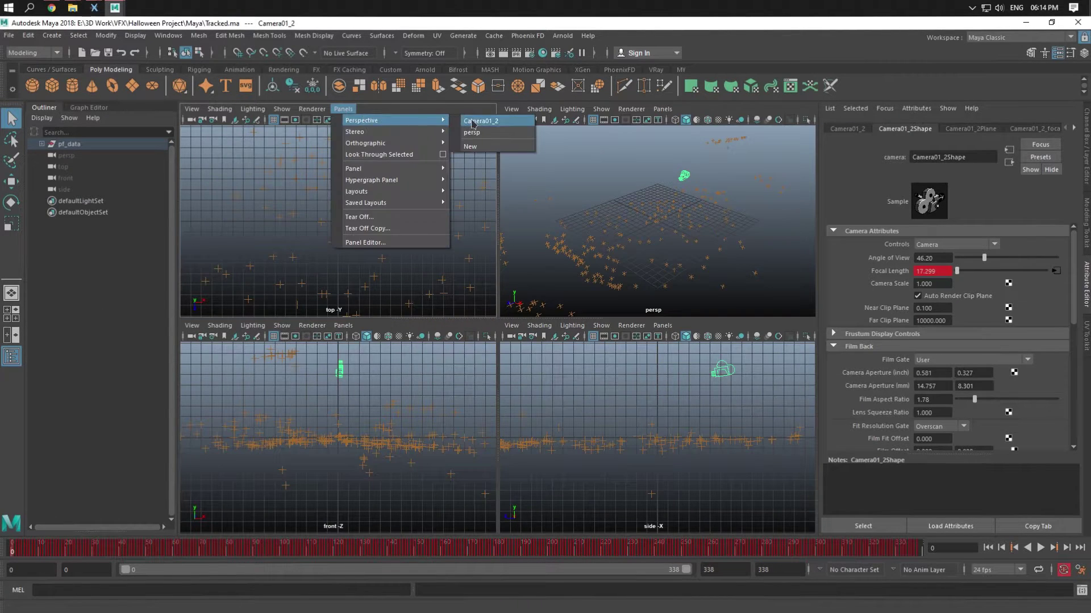
left_click(494, 122)
key("space")
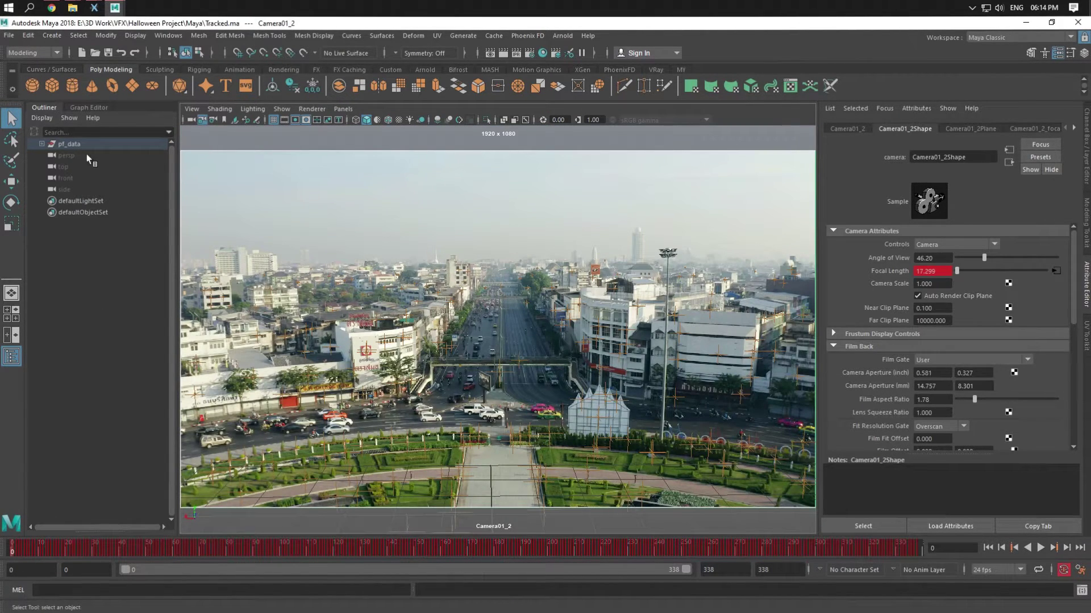
left_click(85, 166)
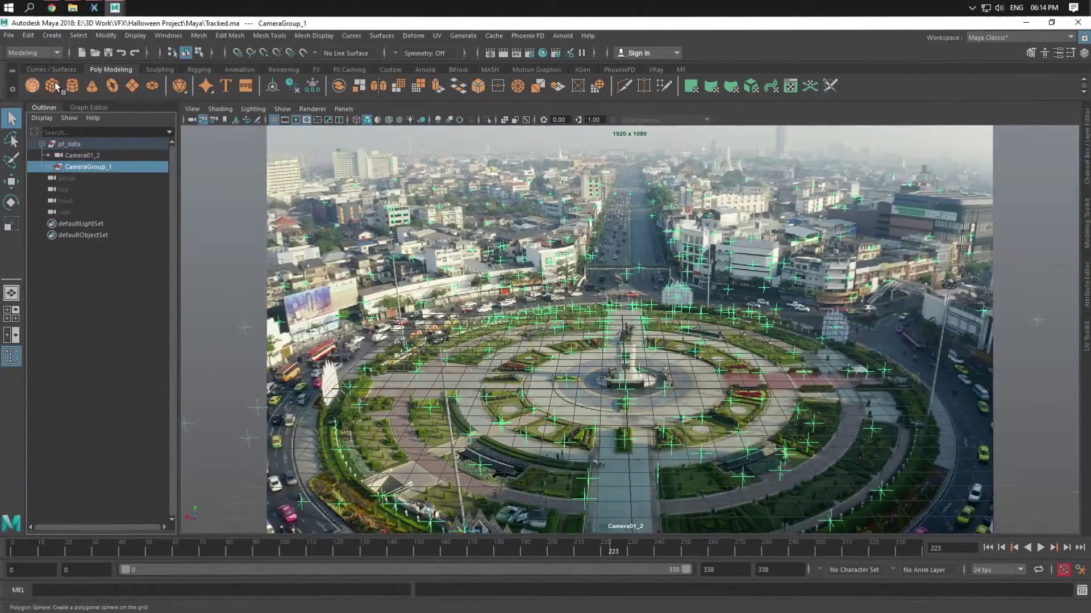
Step: Create a polygon sphere, scale it up, and delete its lower faces to leave a hemisphere
left_click(33, 85)
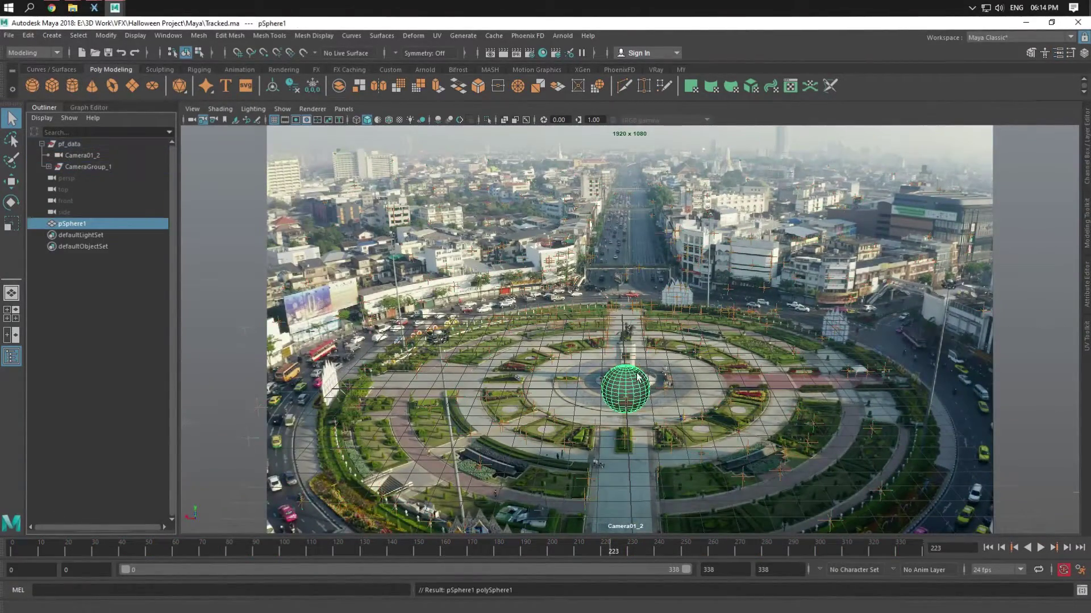
key("r")
left_click_drag(624, 378, 738, 353)
key("space")
key("space")
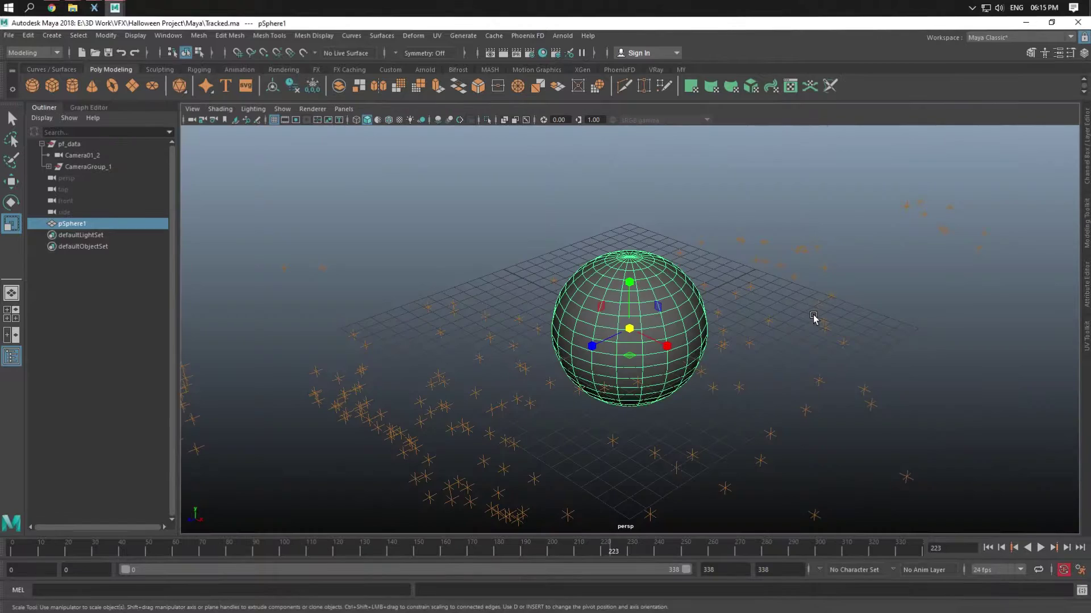
Step: Scale the hemisphere over the roundabout, flatten it vertically, and scrub the shot to check tracking
key("space")
left_click(794, 507)
left_click_drag(794, 507, 455, 343)
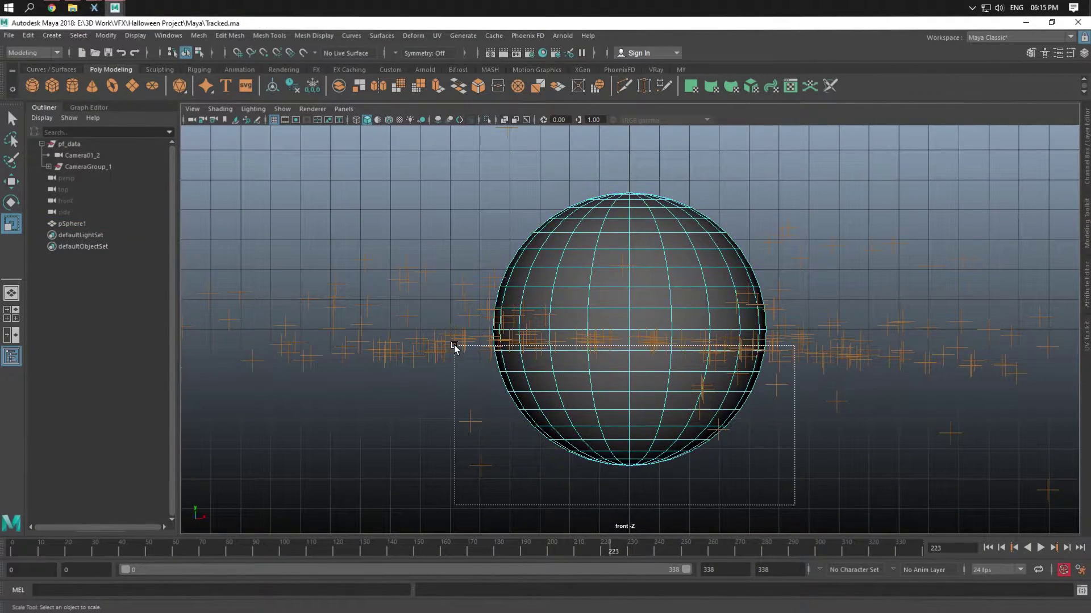
key("Delete")
key("F8")
key("space")
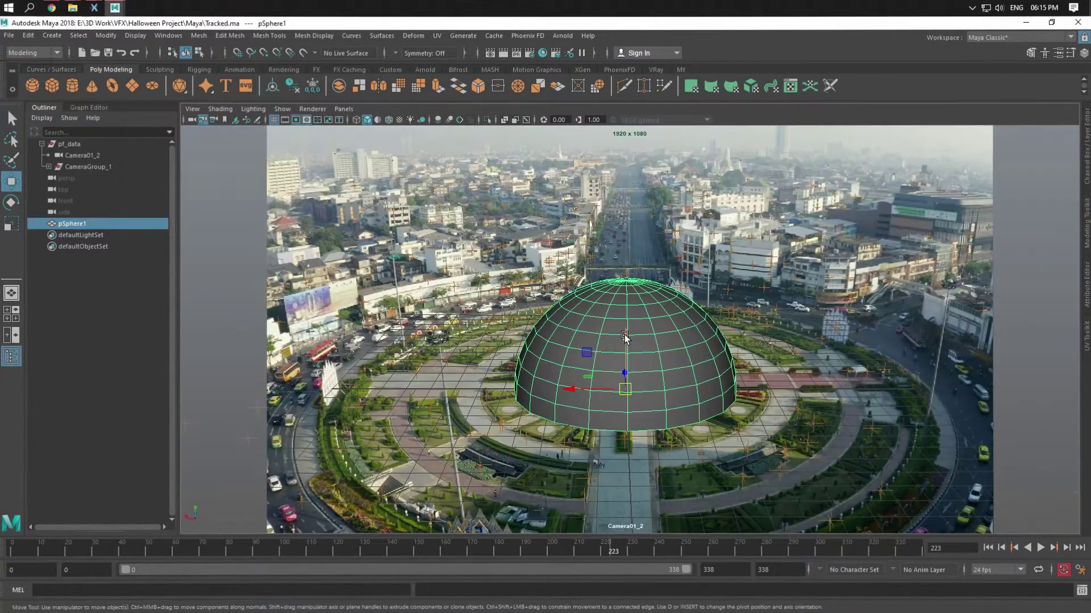
left_click_drag(626, 389, 733, 386)
left_click_drag(626, 336, 624, 375)
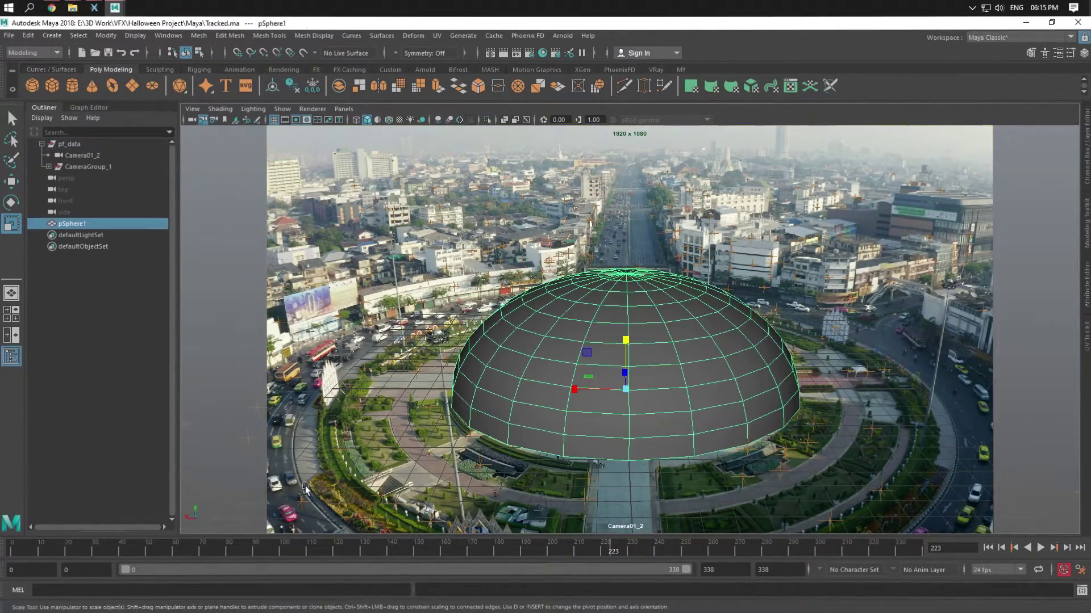
key("alt+shift+v")
key("alt+v")
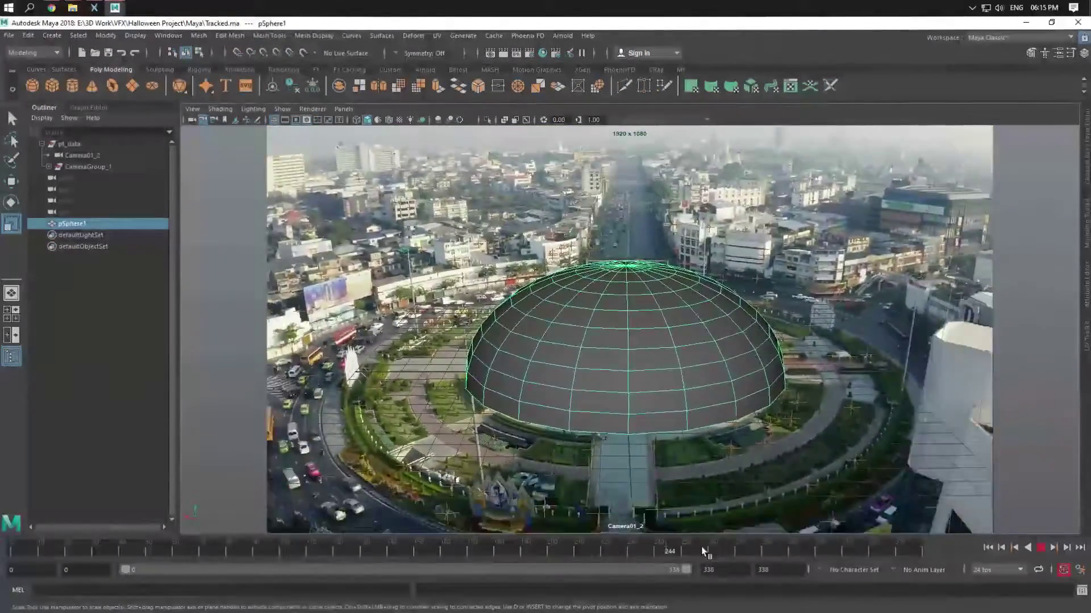
mouse_move(704, 551)
left_mouse_down()
mouse_move(431, 551)
mouse_move(739, 544)
mouse_move(3, 536)
left_mouse_up()
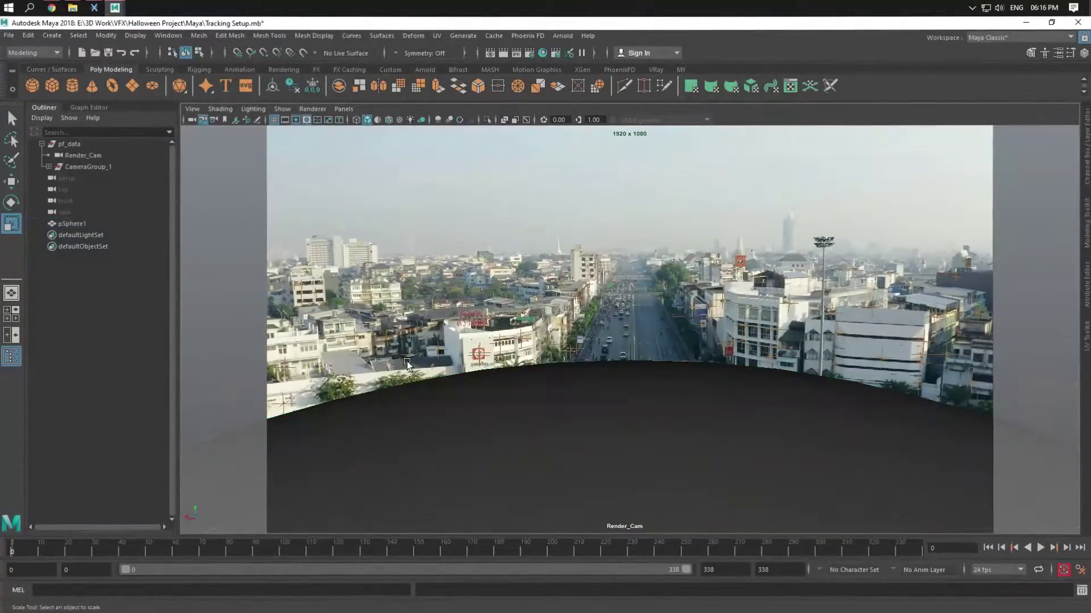
Step: At frame 248, create a polygon torus around the dome and thin its Section Radius to 0.04
left_click(680, 547)
key("space")
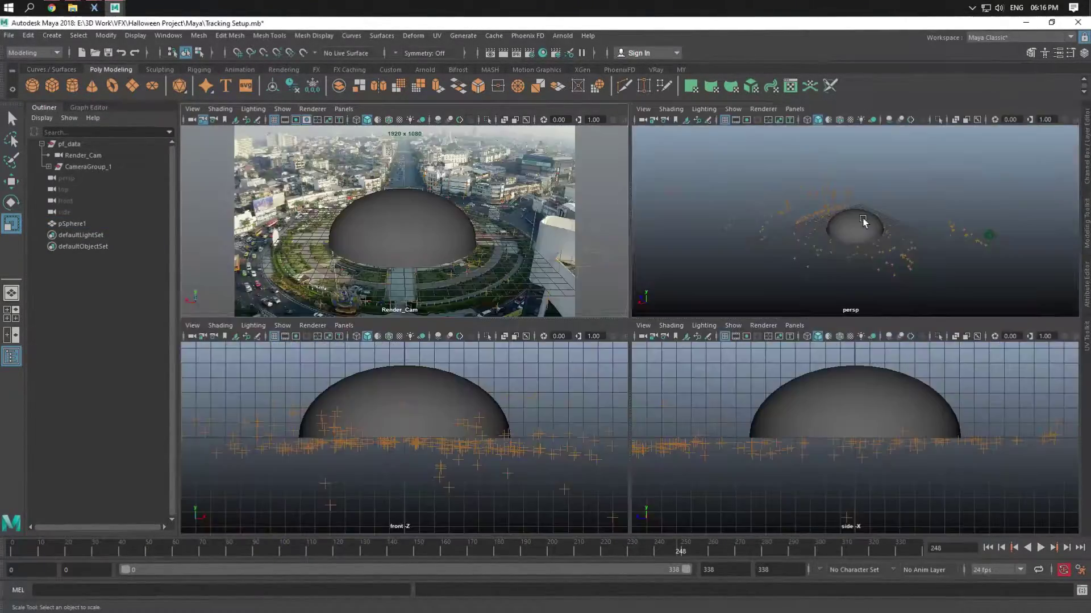
key("space")
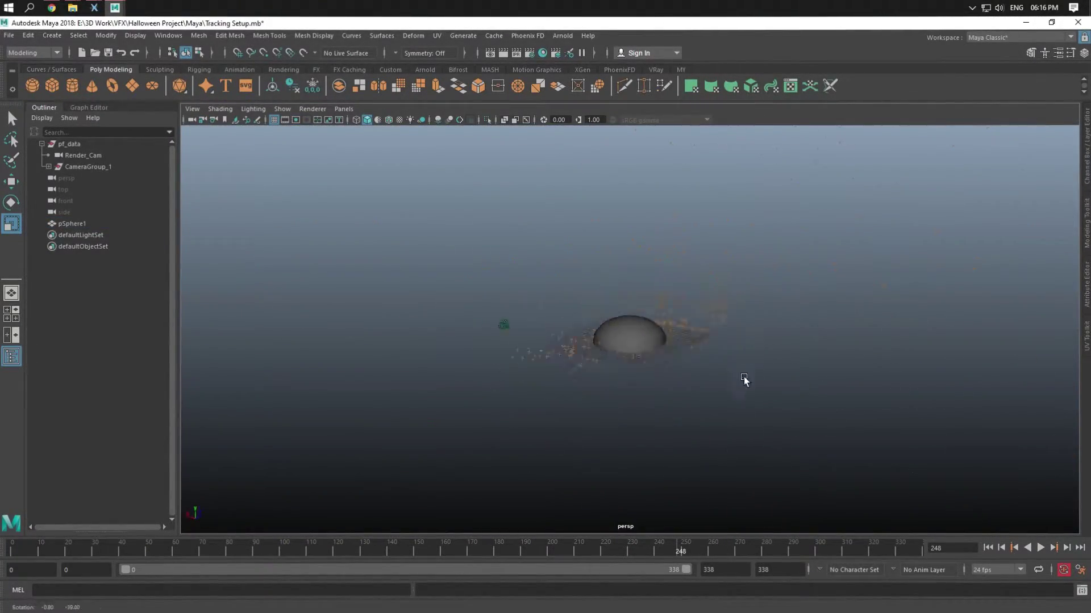
left_click(112, 86)
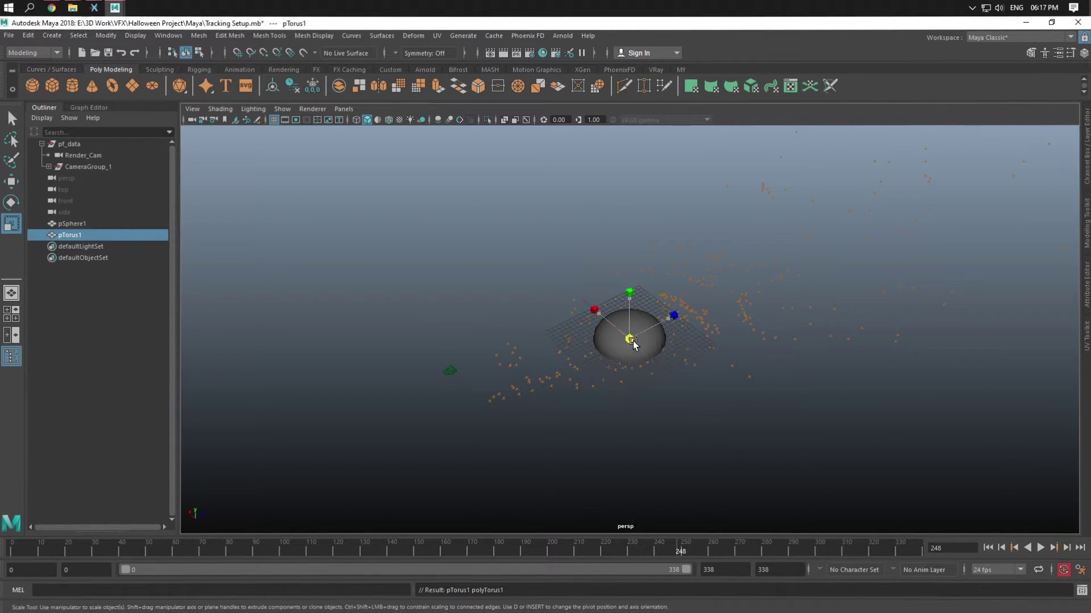
left_click_drag(628, 339, 775, 314)
key("ctrl+shift+a")
left_click(1014, 277)
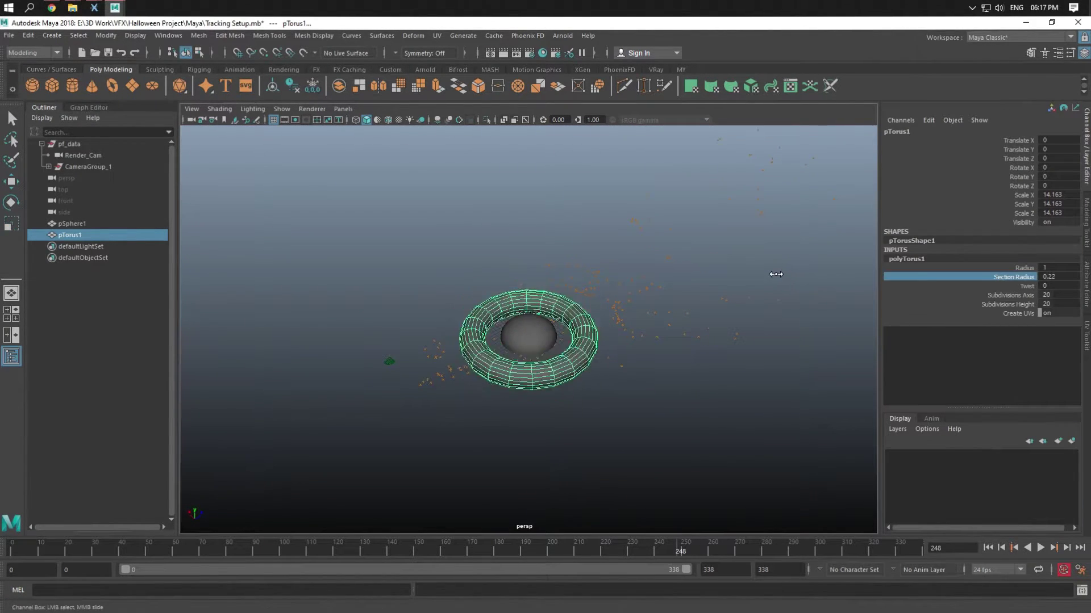
left_click_drag(774, 272, 766, 274)
Step: Through Render_Cam, resize the torus to fit the roundabout ring, adjust its thickness, and scrub to check
key("space")
key("space")
key("r")
left_click_drag(510, 323, 448, 392)
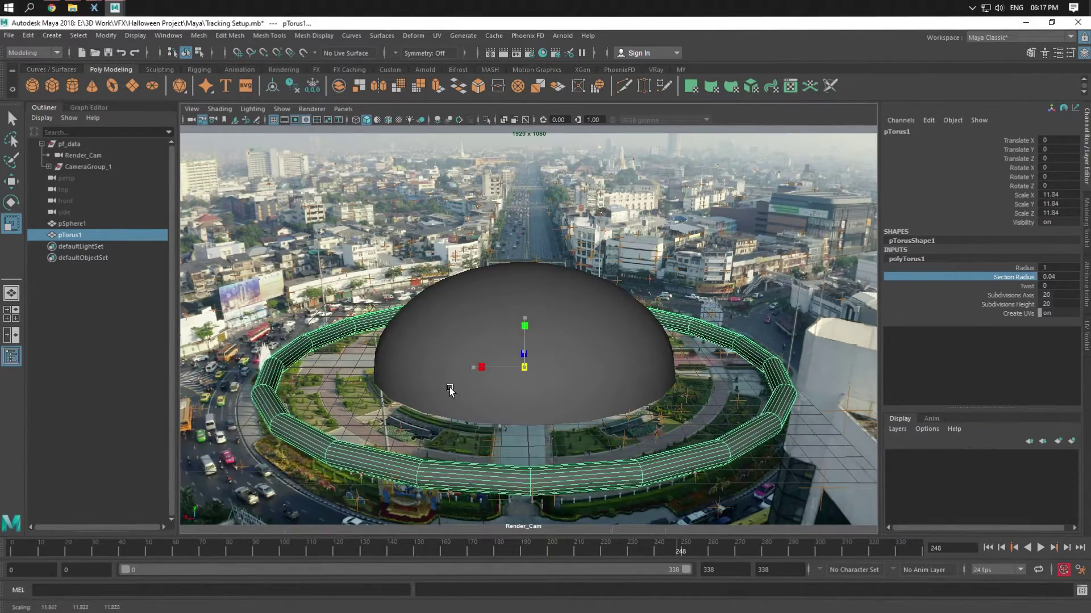
left_click(1014, 277)
mouse_move(718, 318)
left_mouse_down()
mouse_move(700, 318)
mouse_move(796, 321)
left_mouse_up()
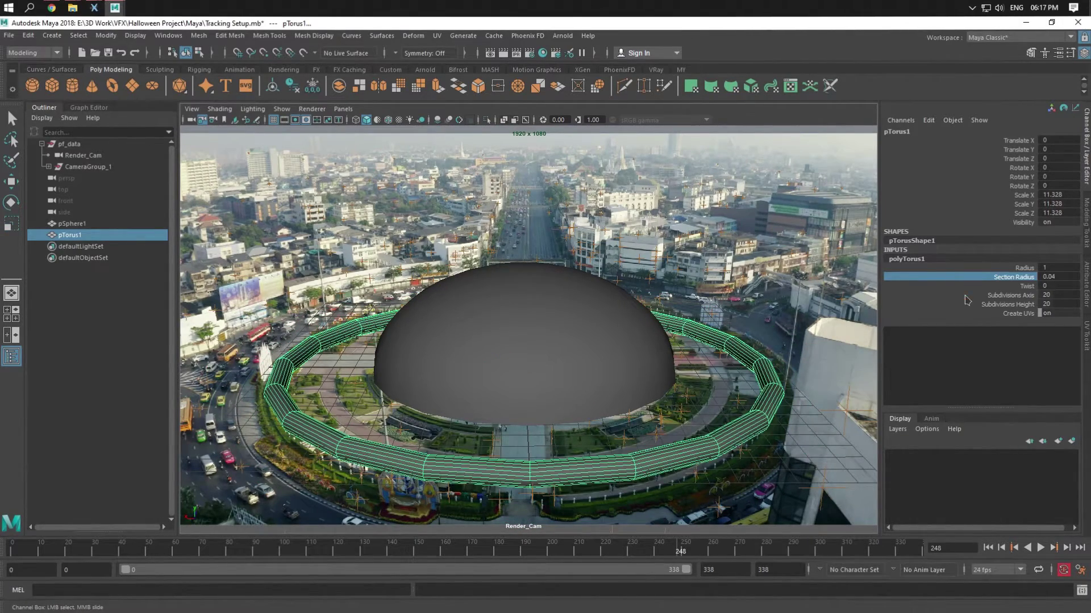
left_click(227, 500)
left_click_drag(48, 556, 451, 554)
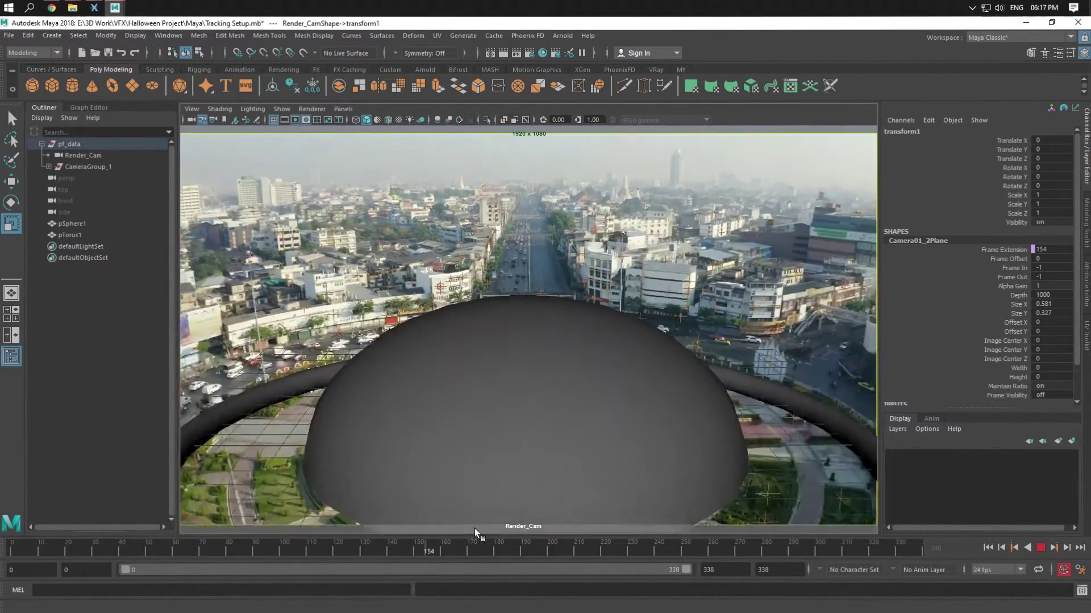